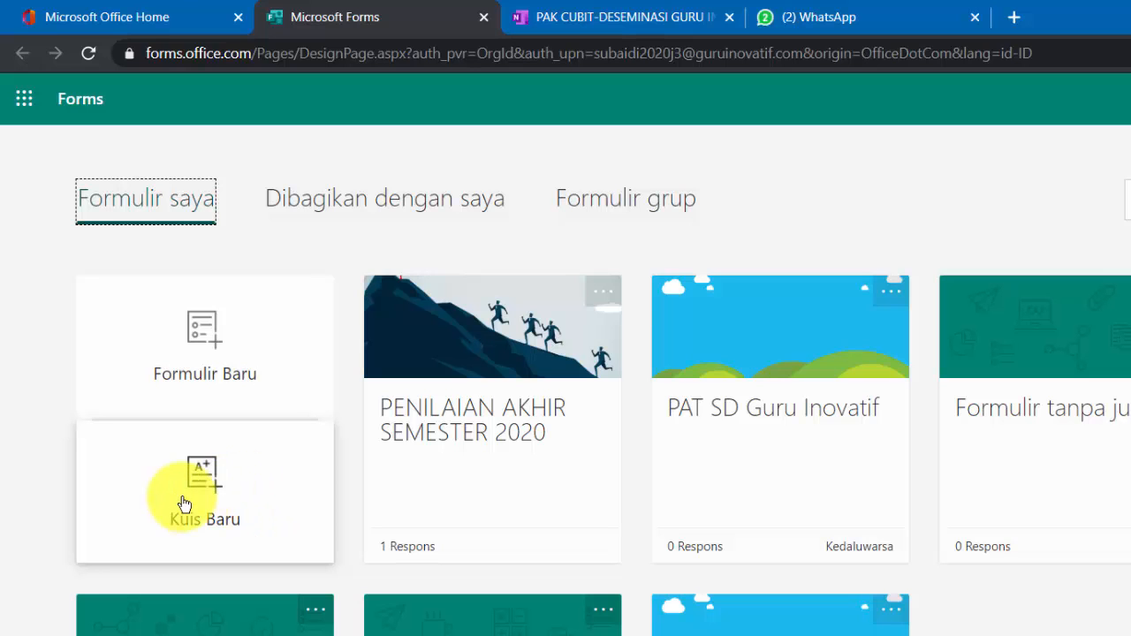
Create a new quiz and title it "PENILAIAN AKHIR TAHUN KELAS 5".
left_click(241, 489)
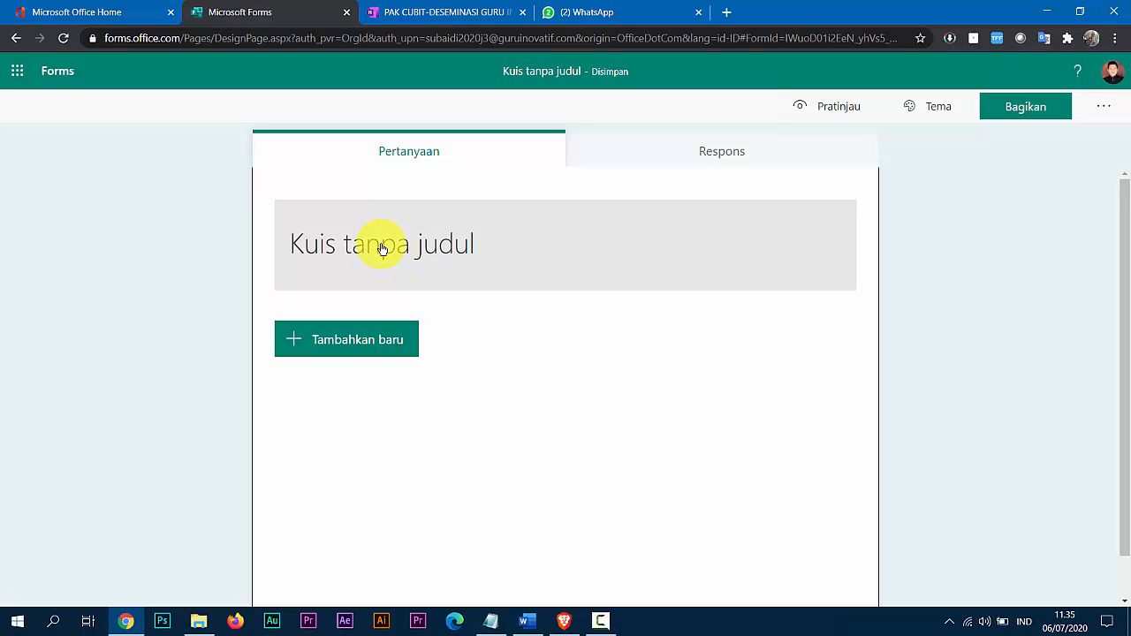
left_click(411, 236)
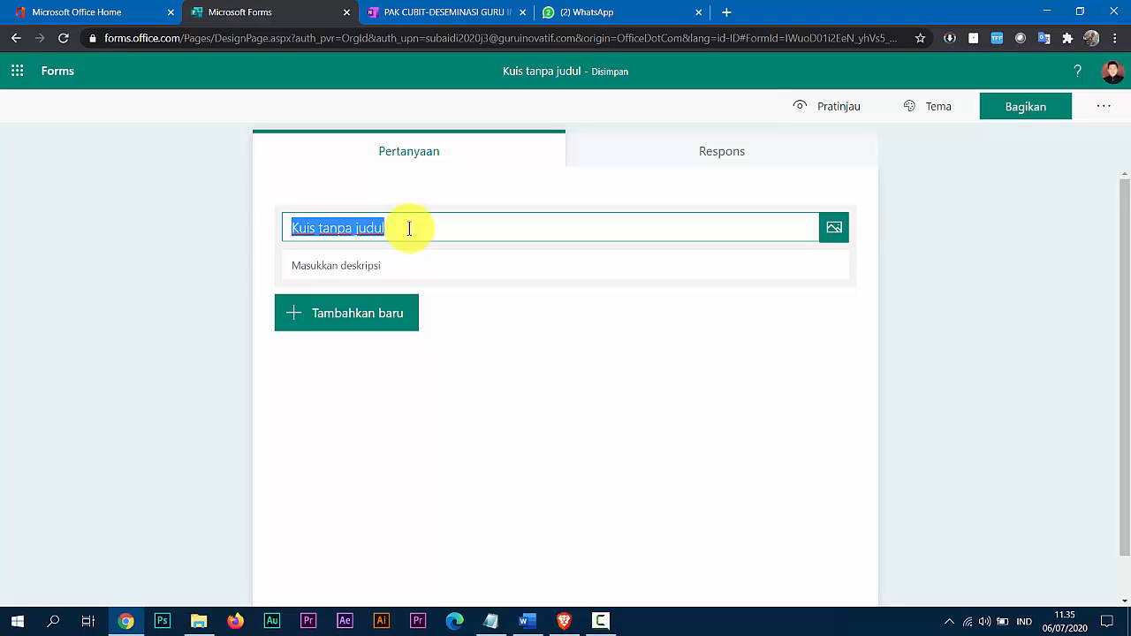
type("P")
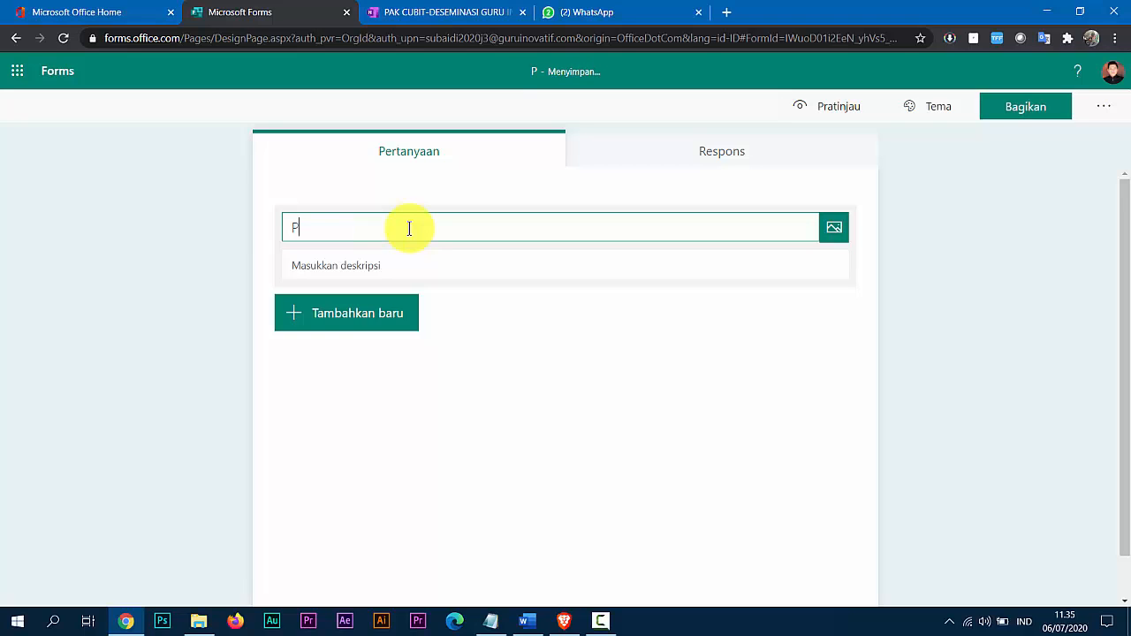
type("A")
key("BackSpace")
type("ENILAIAN AKHIR TAHU")
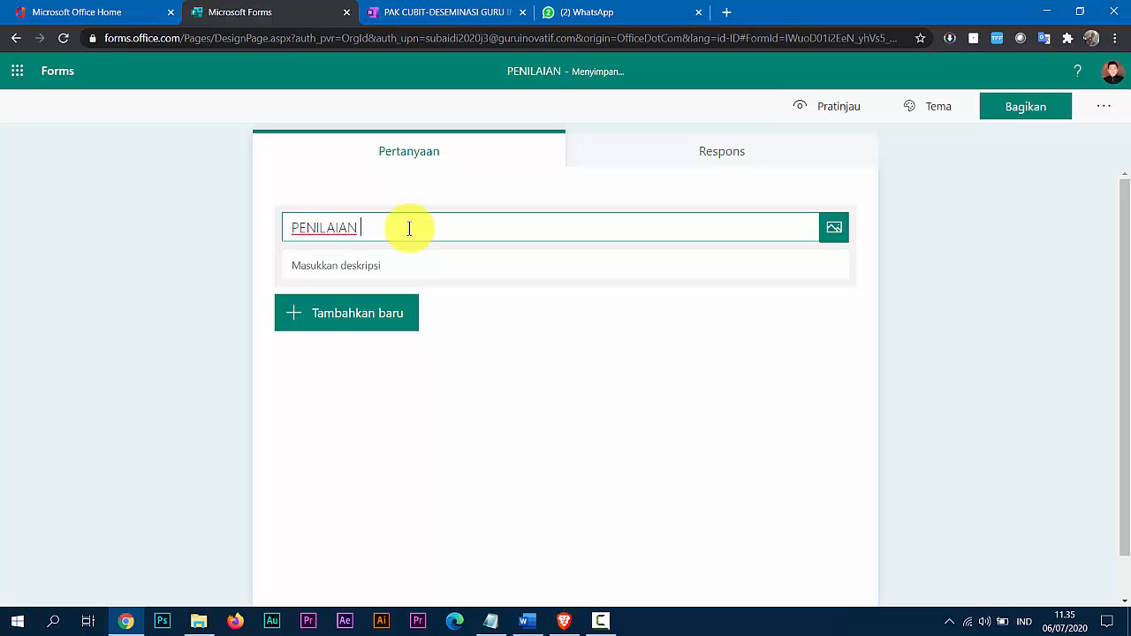
type("N ")
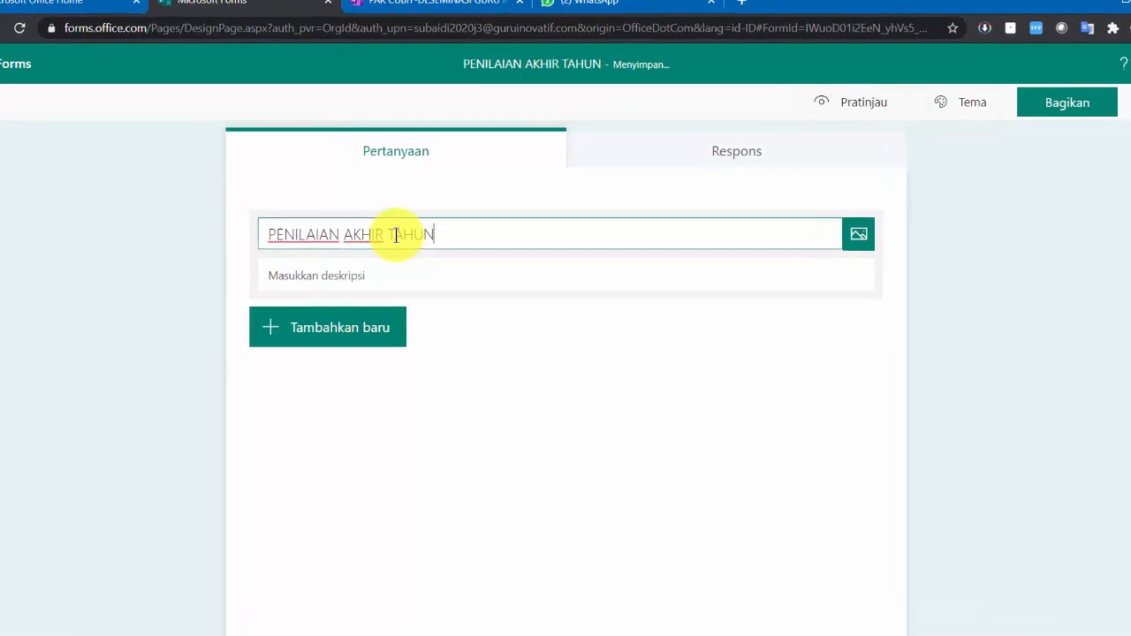
type("K")
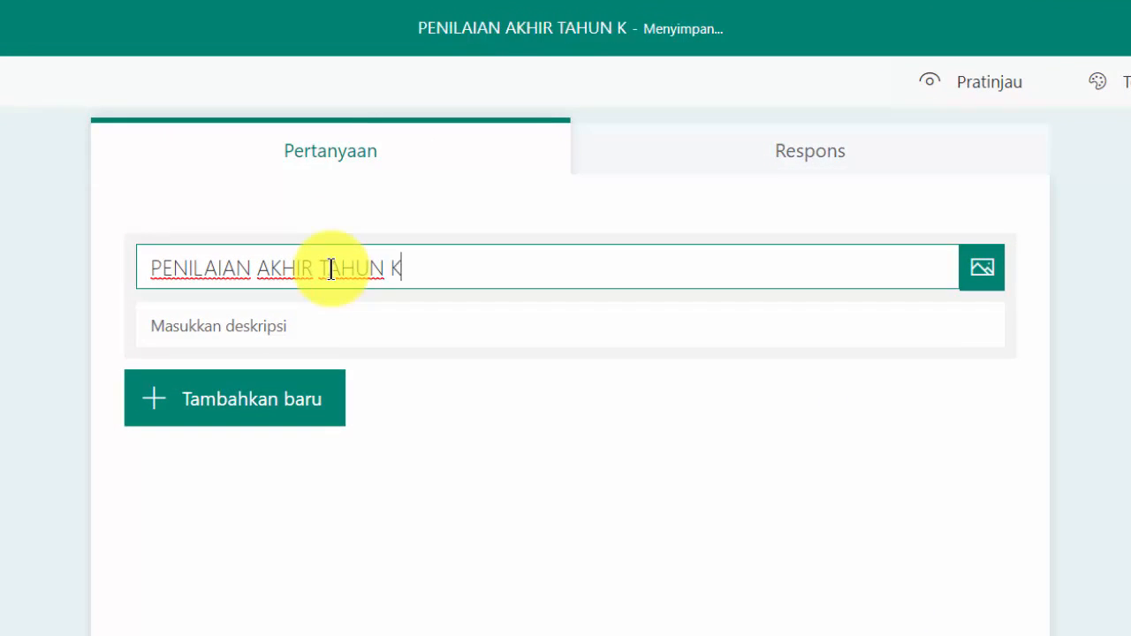
type("ELAS 5")
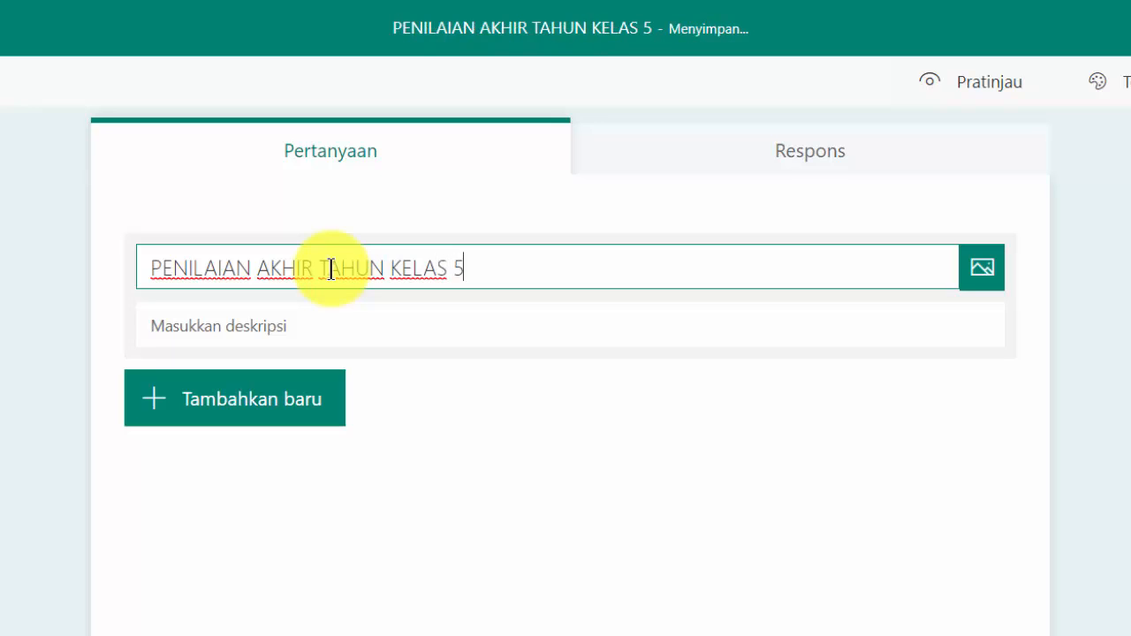
Enter "SD GURU INOVATIF TAPEL 2020/2021" as the quiz description.
left_click(285, 321)
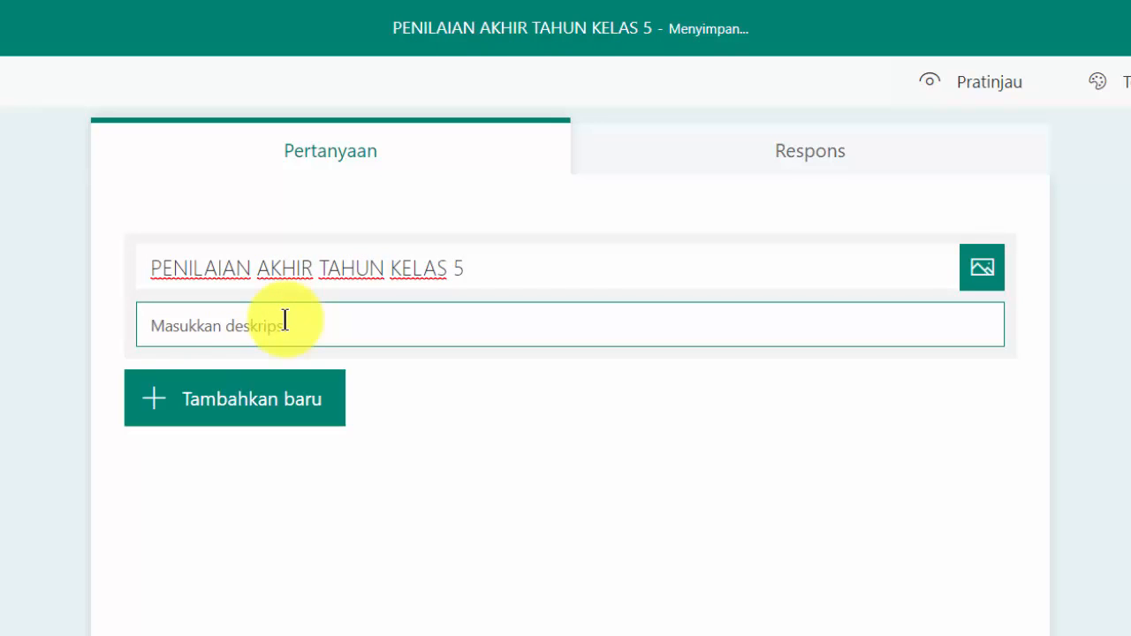
type("SDN")
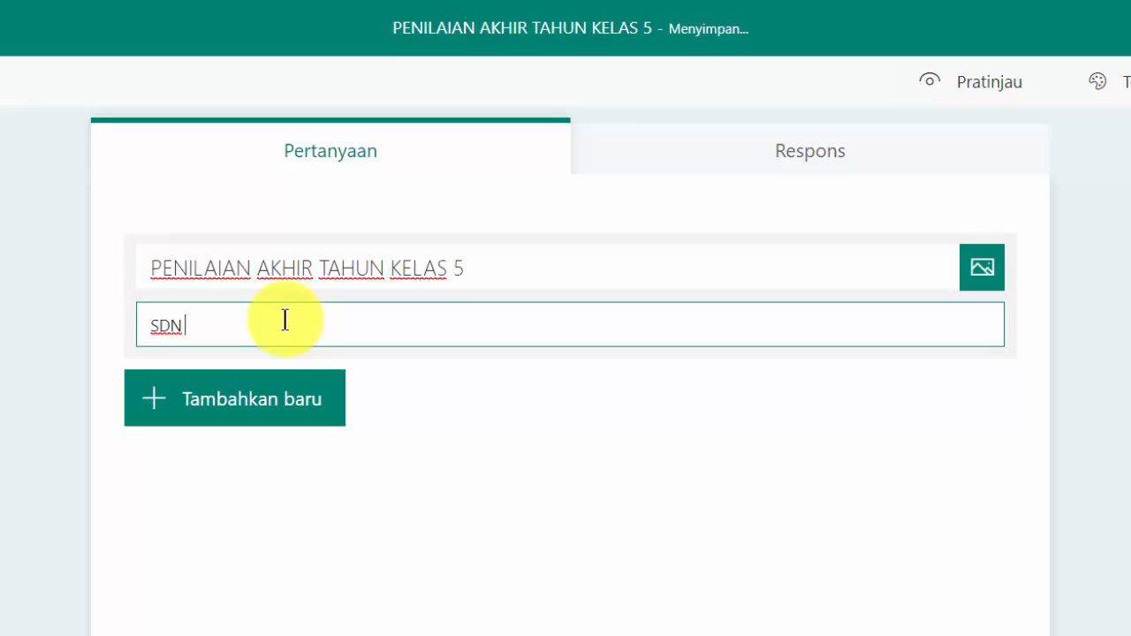
key("BackSpace")
key("BackSpace")
type("GURU INO")
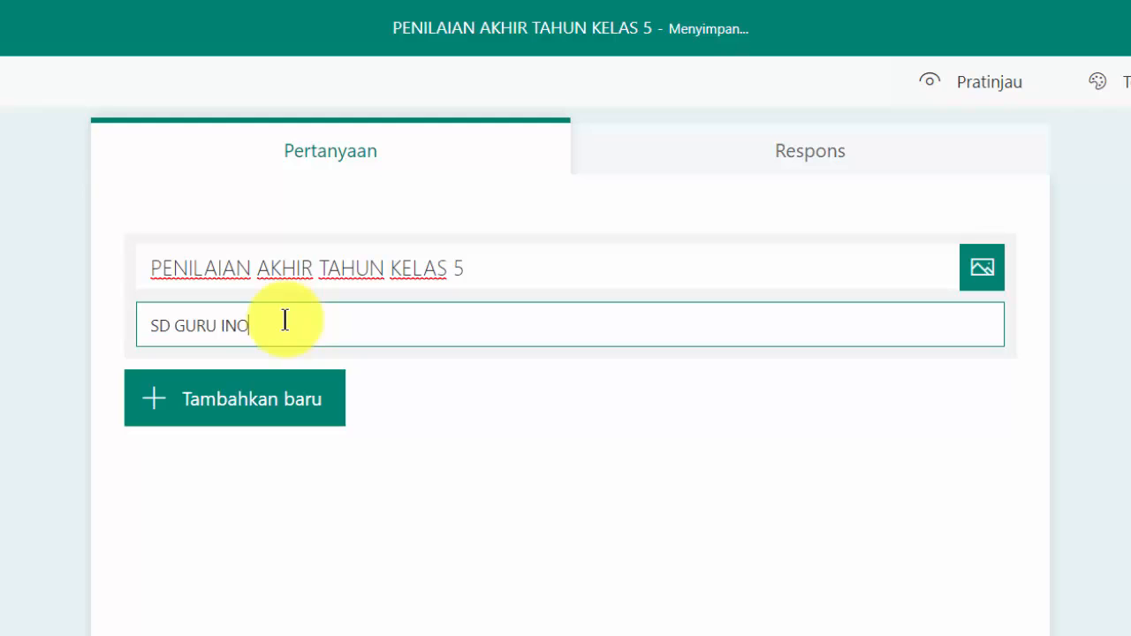
type("VATIF TAPEL 20")
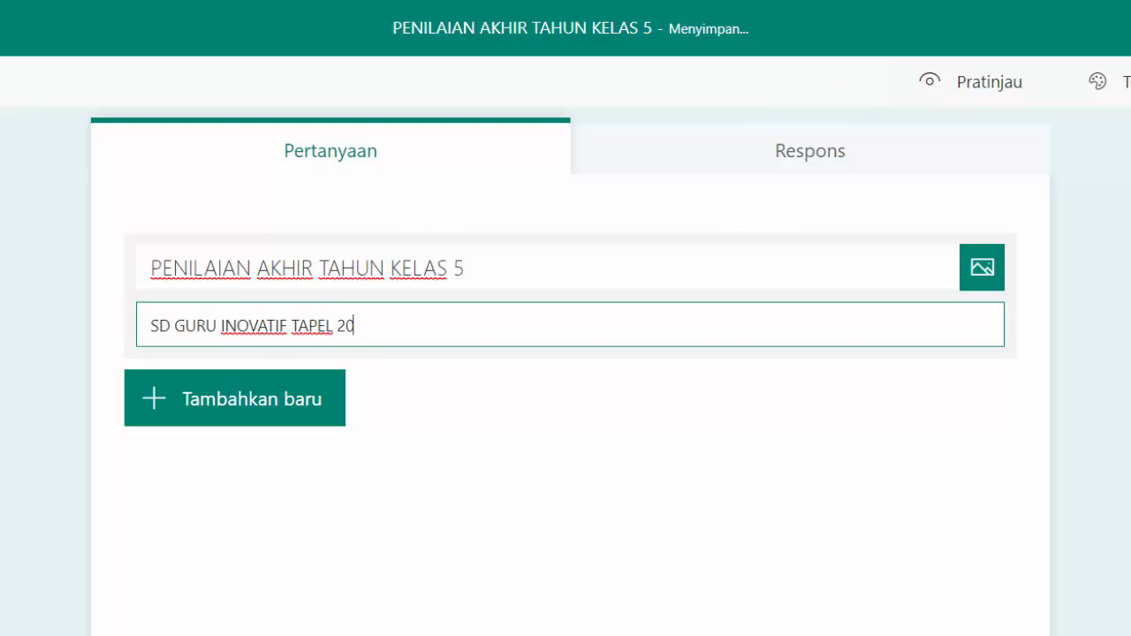
type("20/2021")
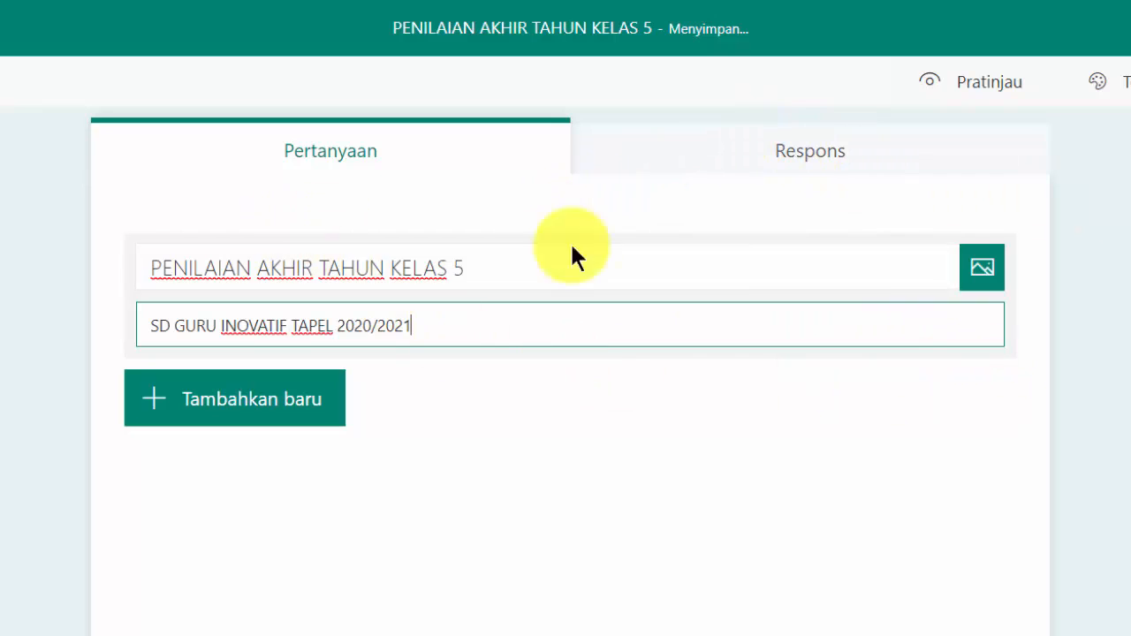
Start inserting an image beside the quiz title and search Bing images for "GURU INOVATIF".
left_click(990, 283)
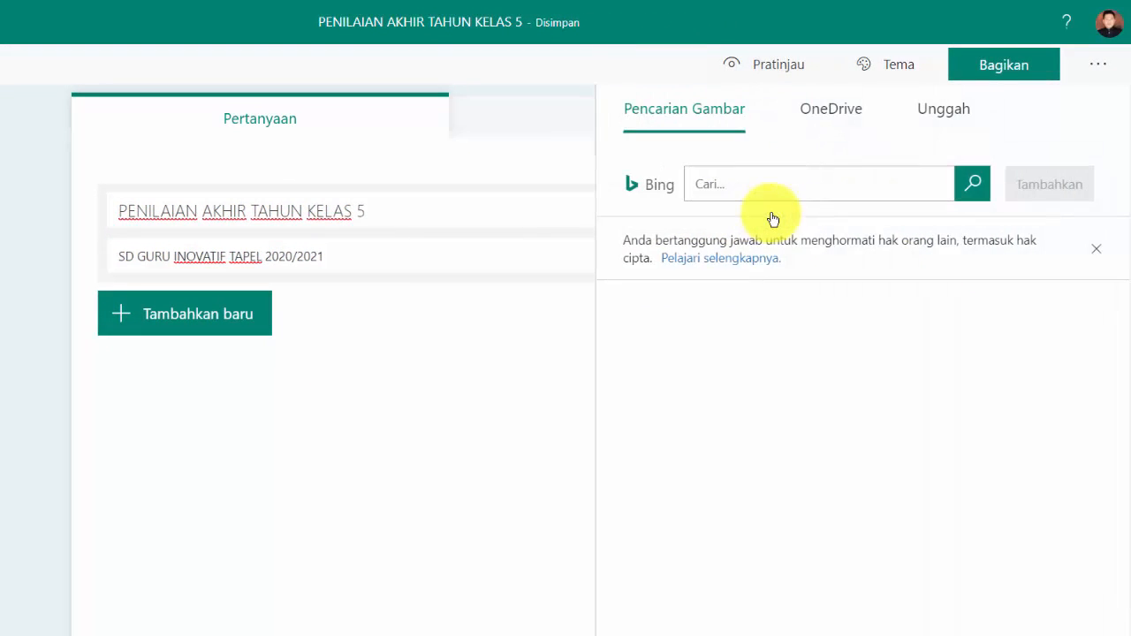
left_click(706, 185)
type("G")
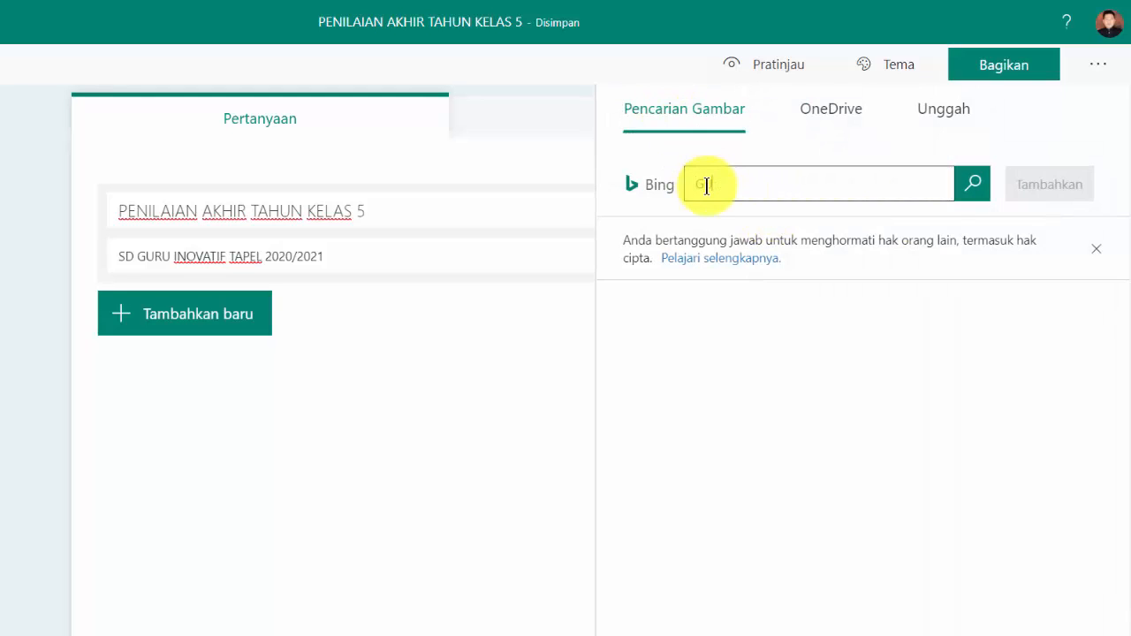
type("URU INOVATIF")
key("Return")
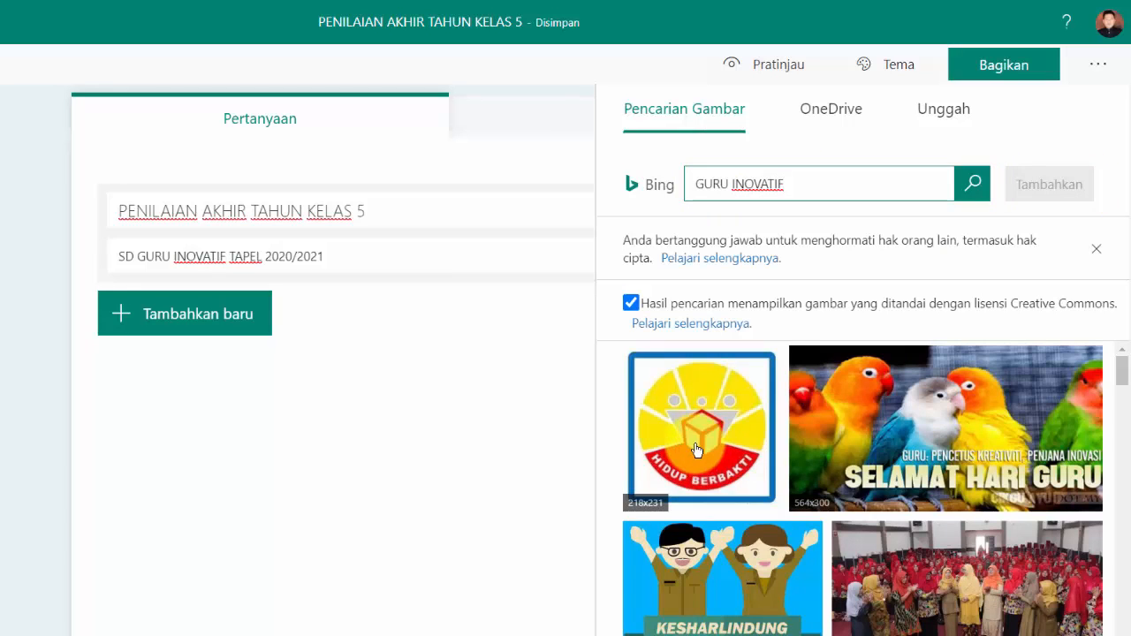
Upload Office-365-thumbnail.jpg from the Desktop folder as the quiz's title image.
left_click(840, 115)
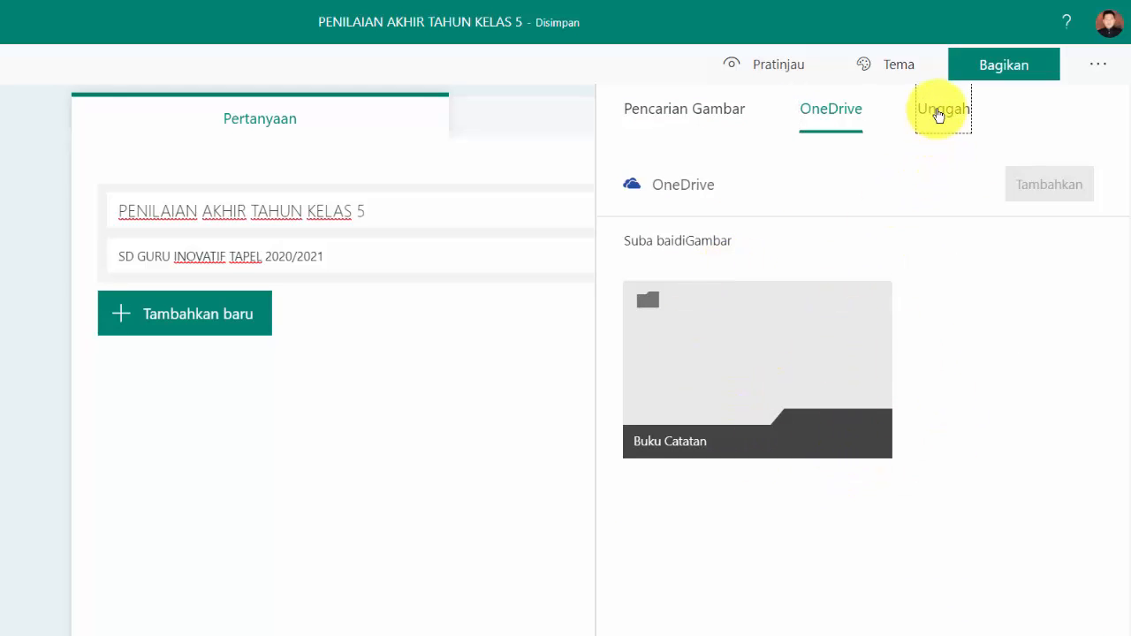
left_click(939, 113)
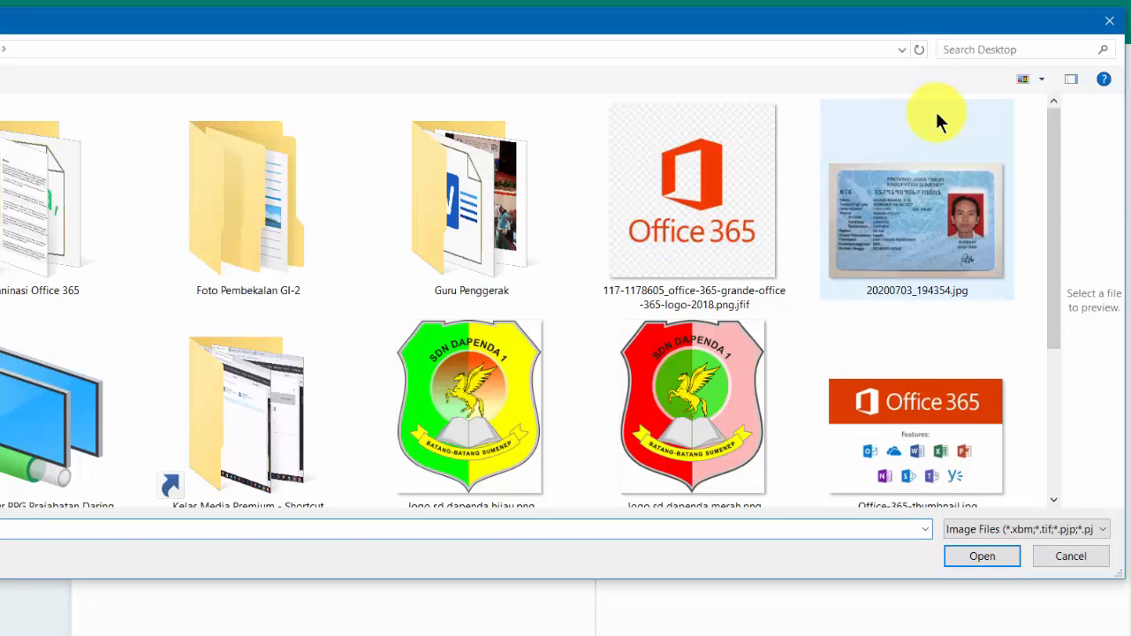
scroll(845, 401, "down", 3)
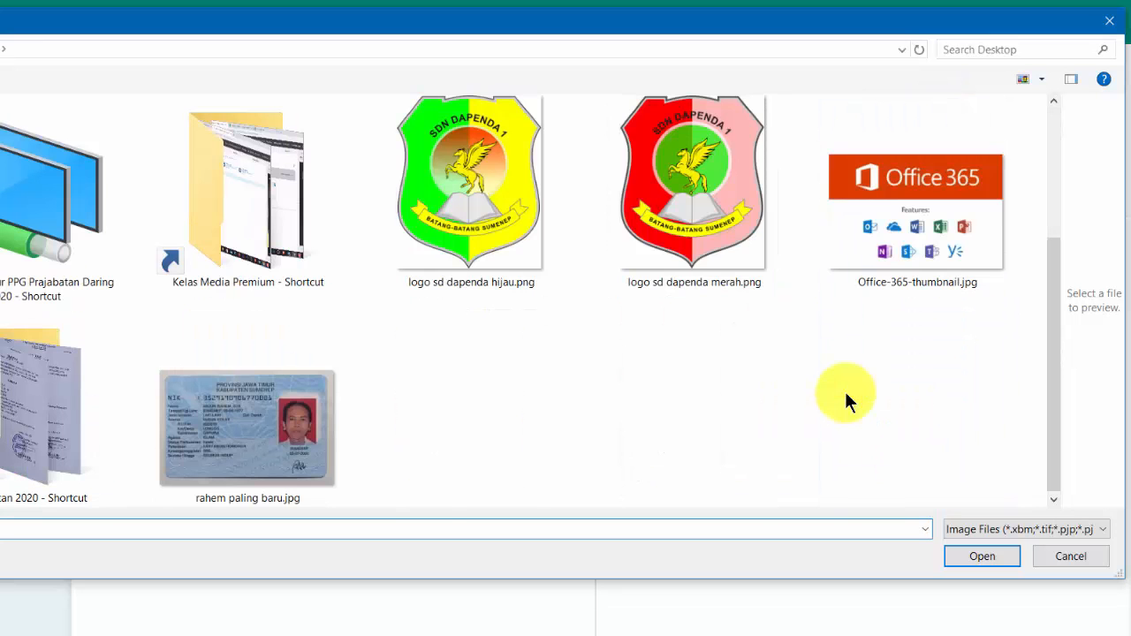
scroll(845, 401, "up", 3)
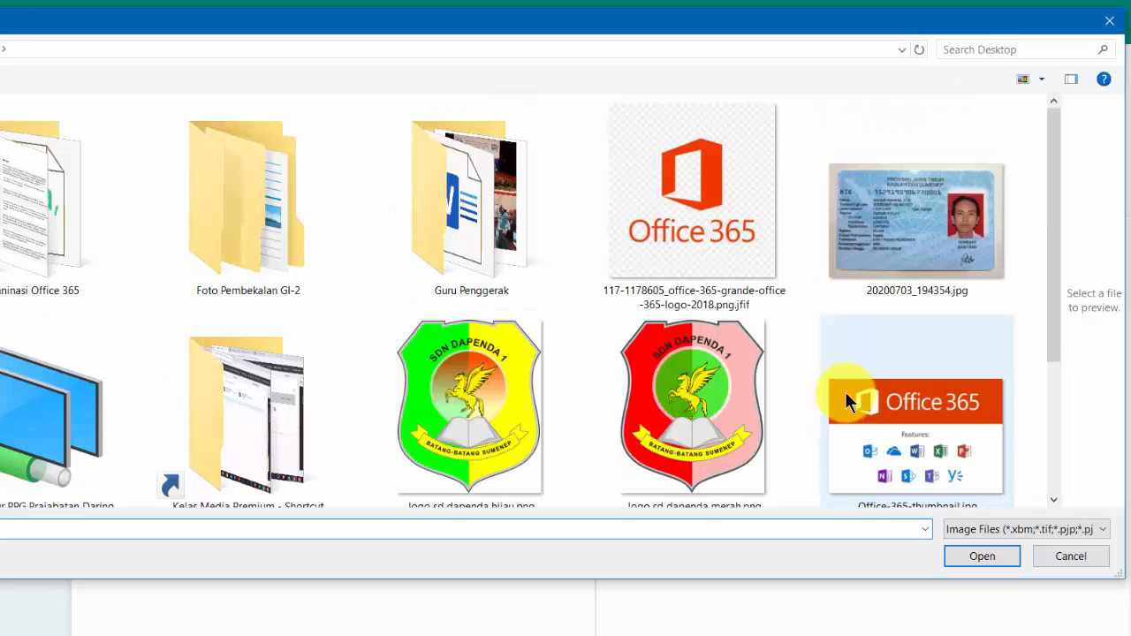
left_click(912, 407)
left_click(983, 555)
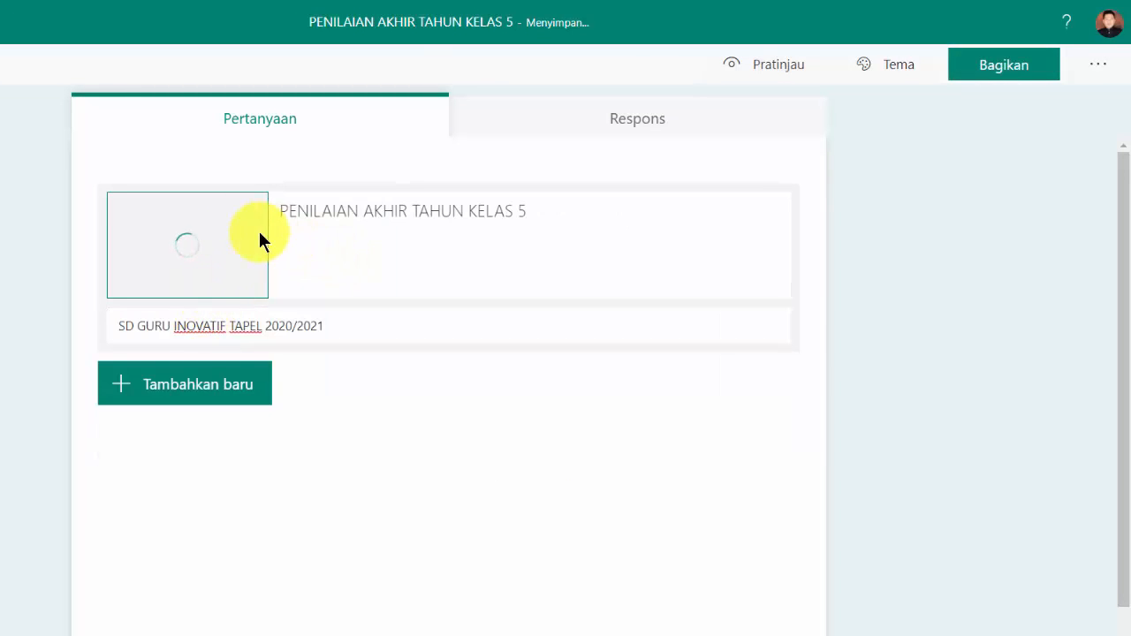
Add a text question reading "Nama Lenkap" and make it required.
left_click(202, 392)
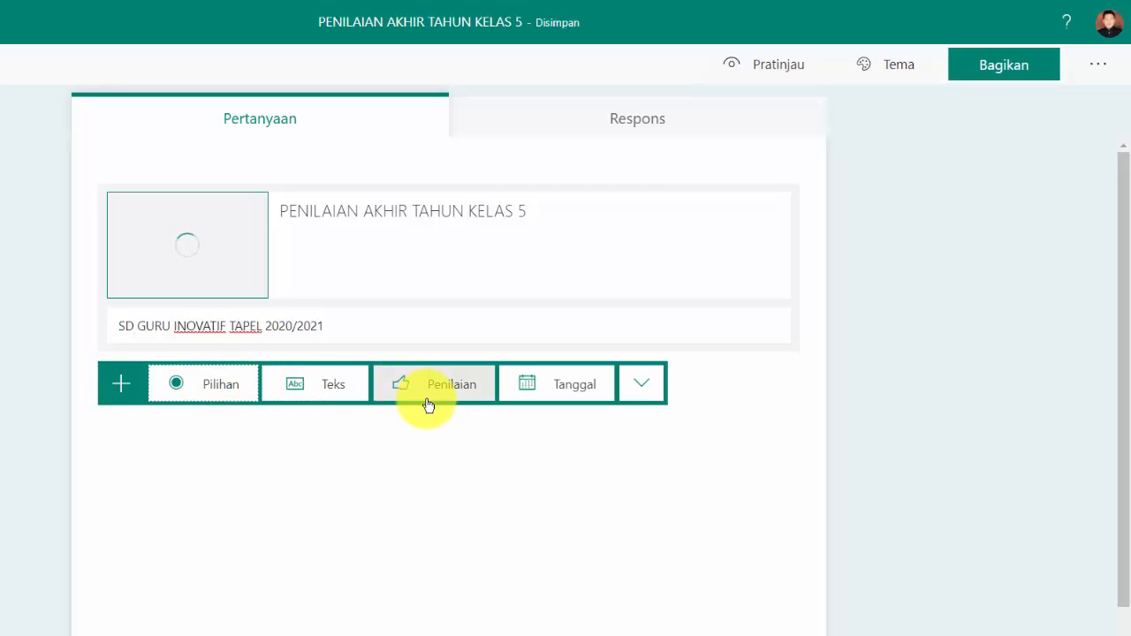
left_click(335, 386)
type("nAMA")
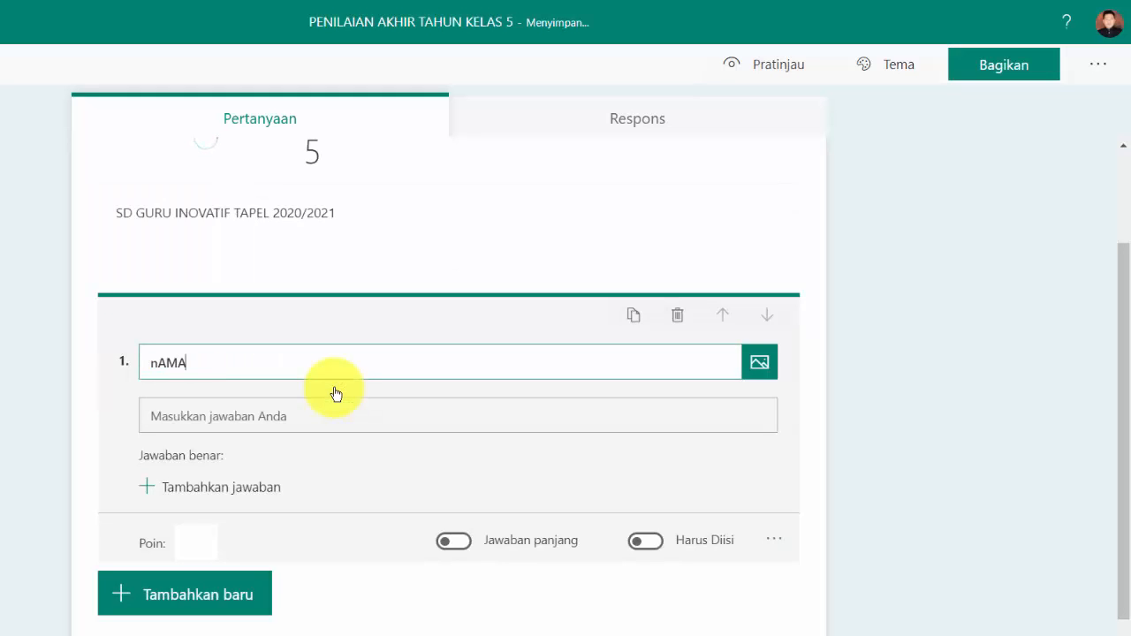
key("BackSpace")
key("BackSpace")
key("BackSpace")
key("BackSpace")
type("Nama Lenkap")
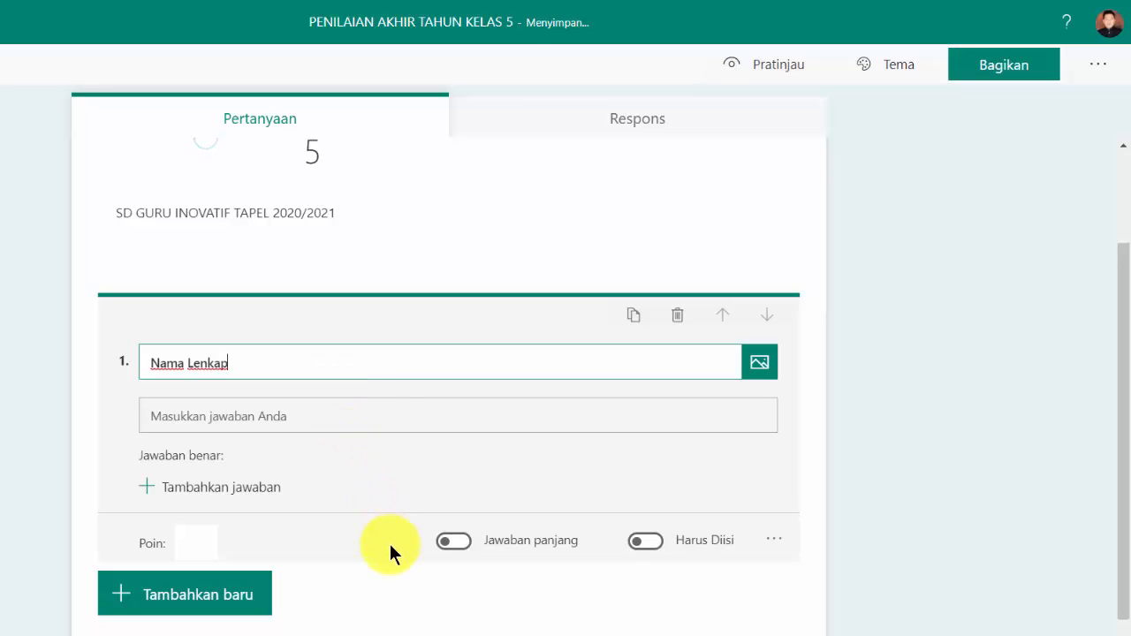
left_click(654, 543)
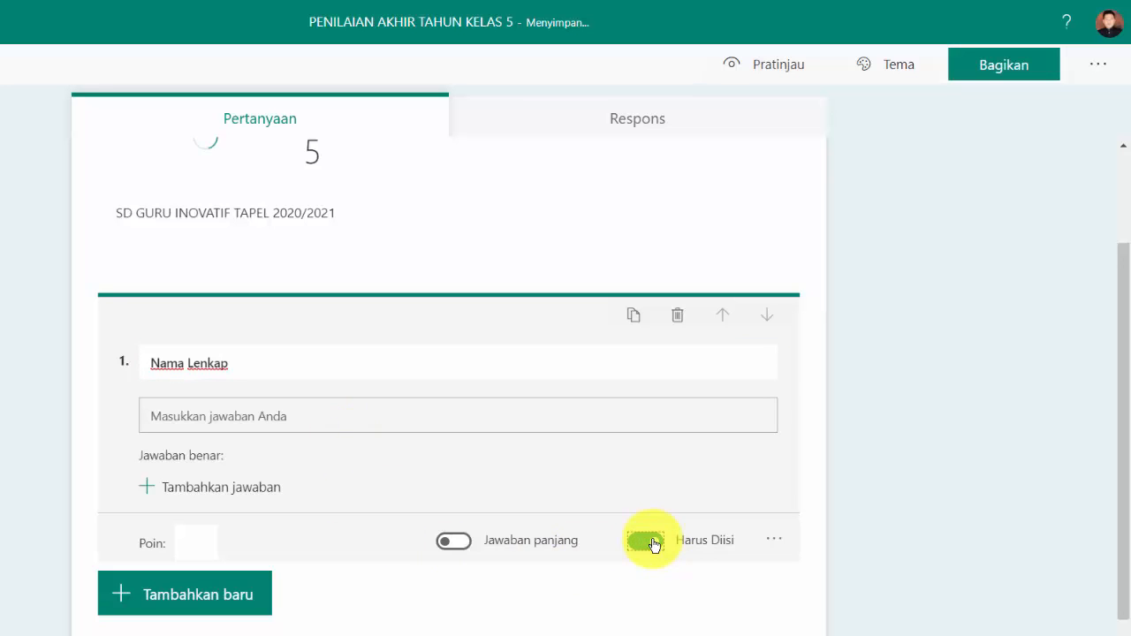
Add a second text question below the name question, reading "Nomor Absen".
scroll(283, 539, "down", 1)
left_click(203, 545)
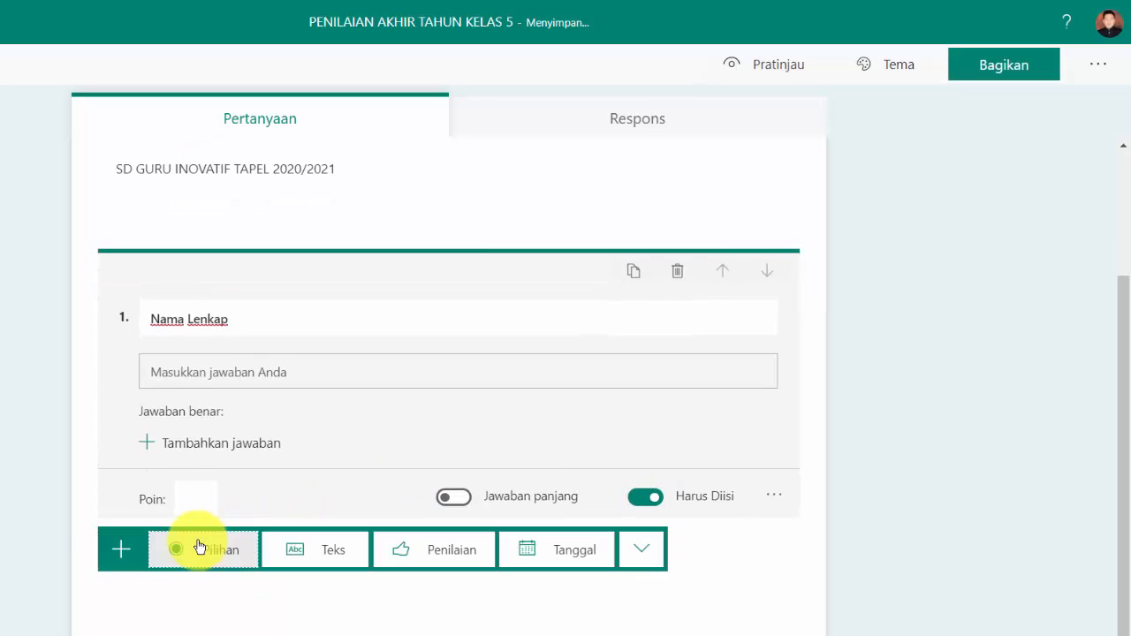
left_click(329, 558)
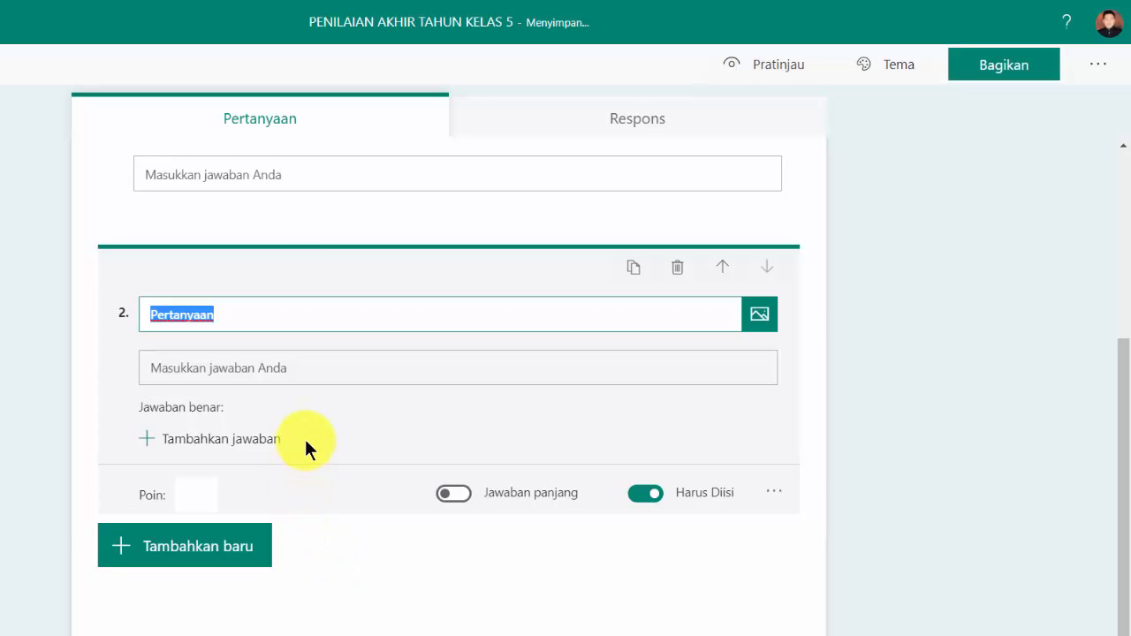
type("Nomor")
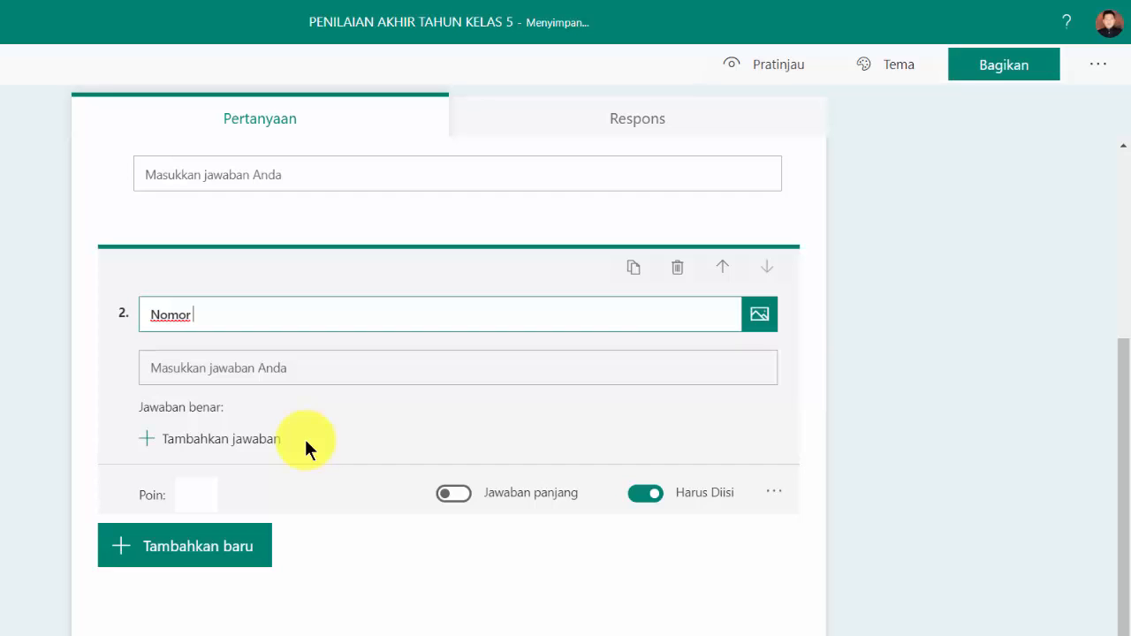
type("Absen")
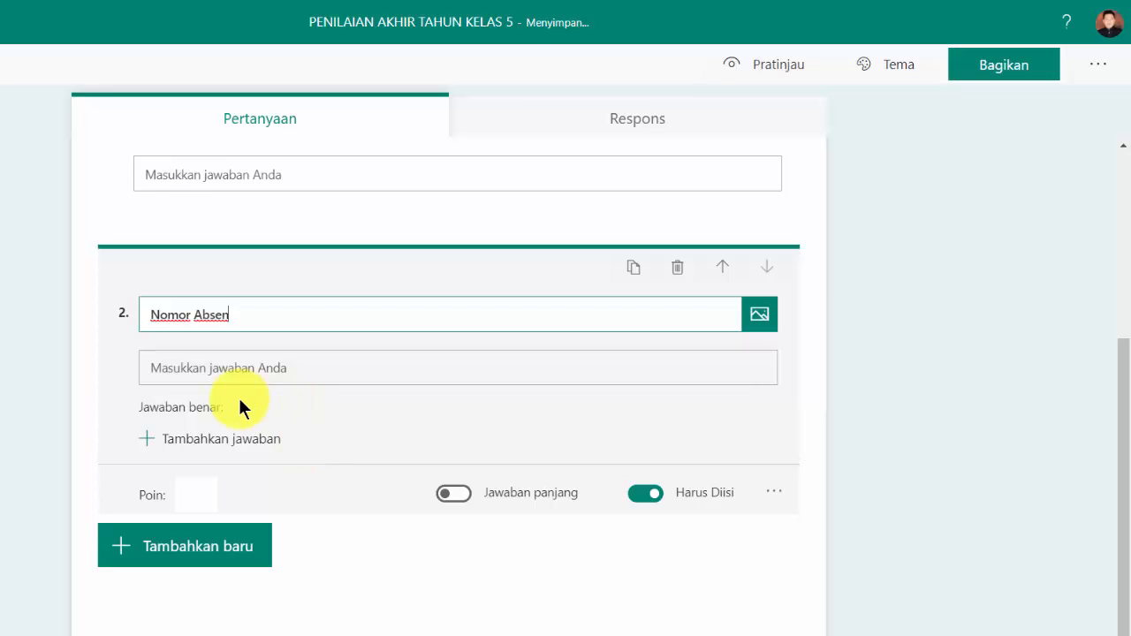
Add a restriction to the "Nomor Absen" question so that its answer must be a number (Angka).
scroll(251, 371, "up", 3)
scroll(252, 371, "down", 3)
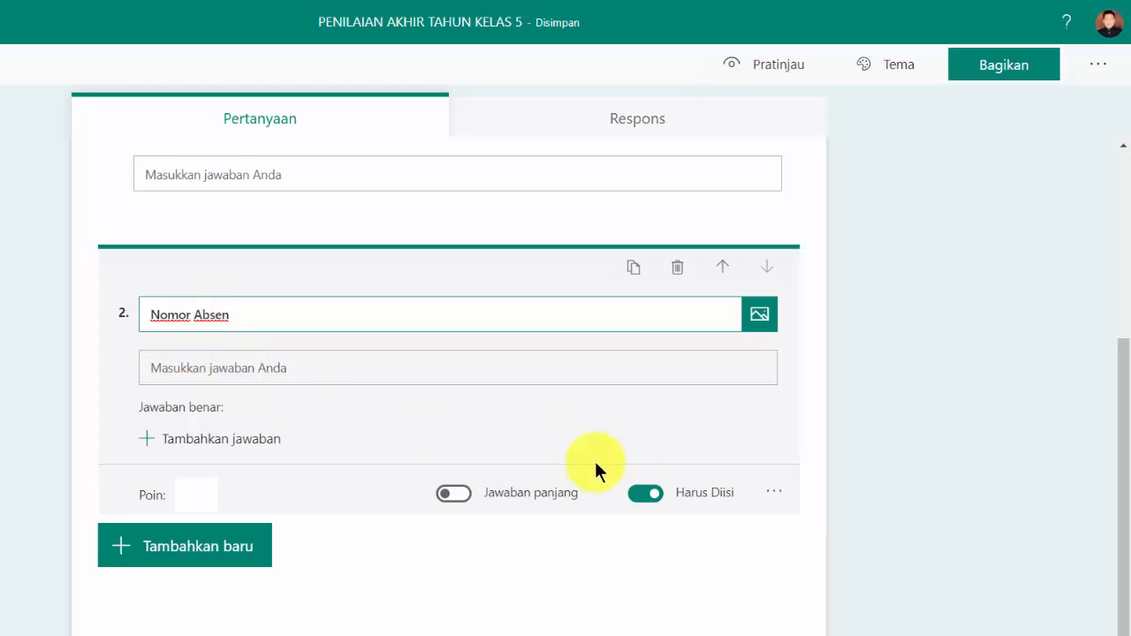
left_click(776, 494)
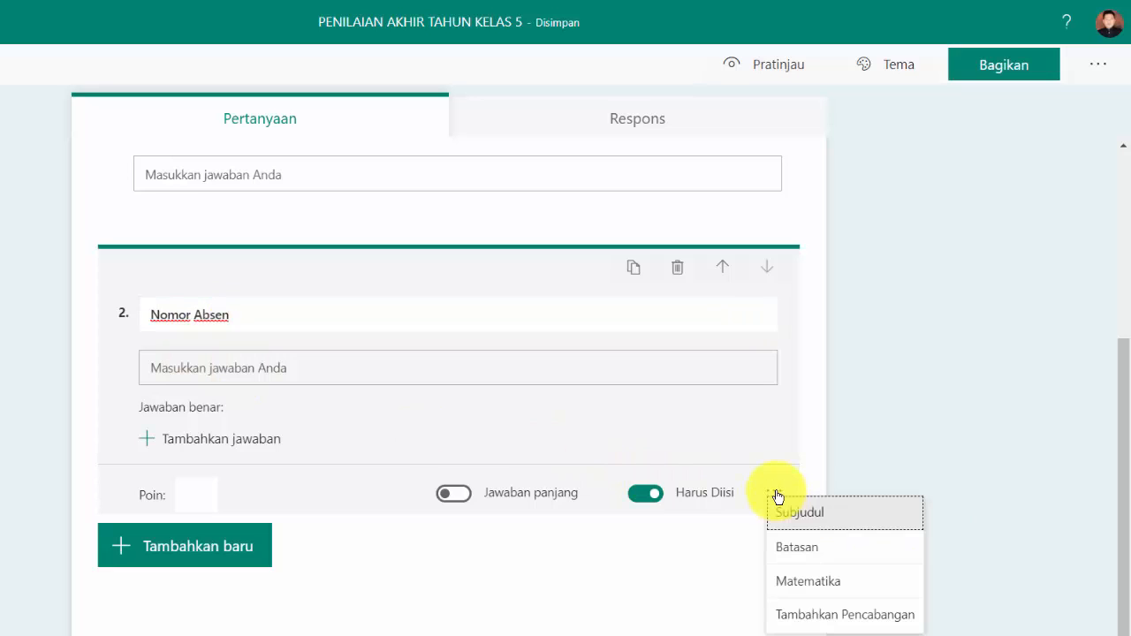
left_click(798, 552)
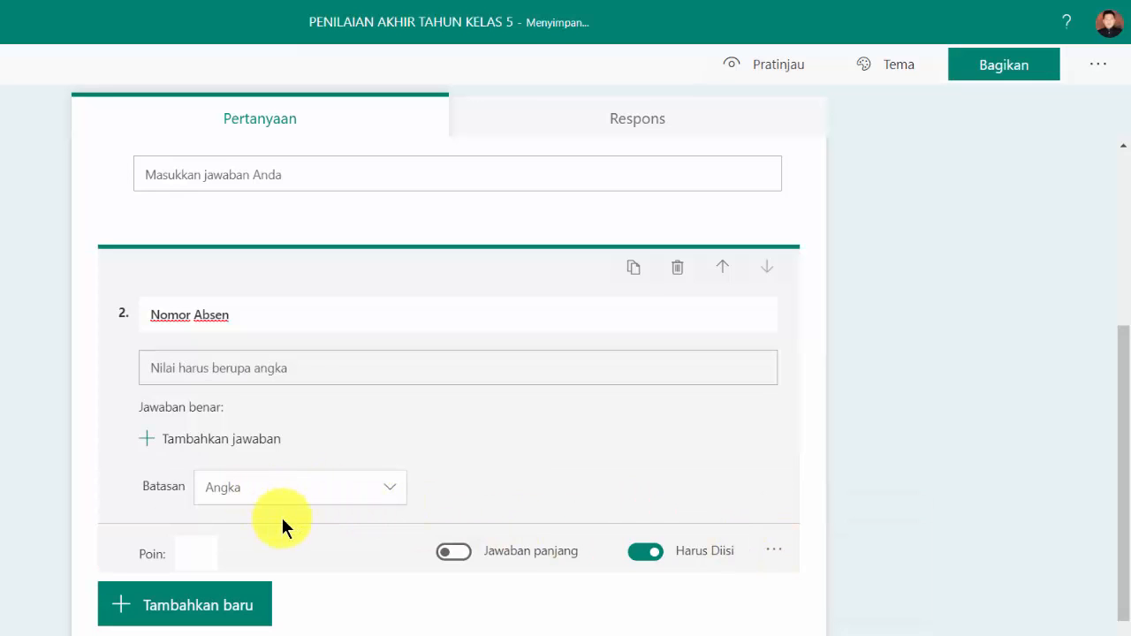
scroll(204, 480, "up", 3)
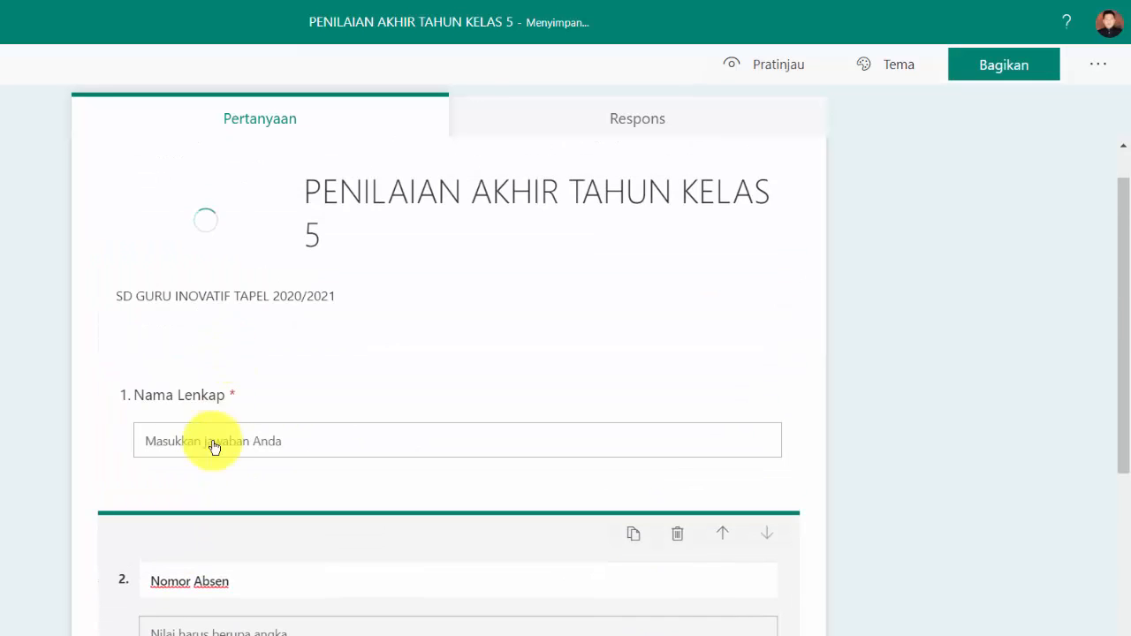
scroll(215, 450, "down", 3)
scroll(300, 251, "up", 3)
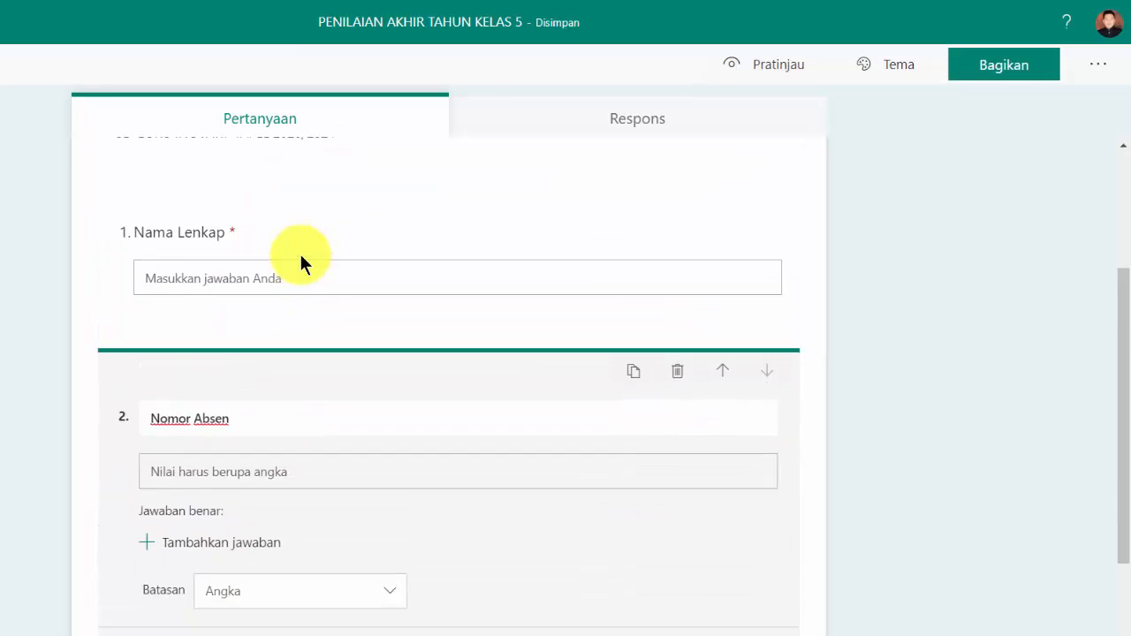
scroll(241, 329, "down", 3)
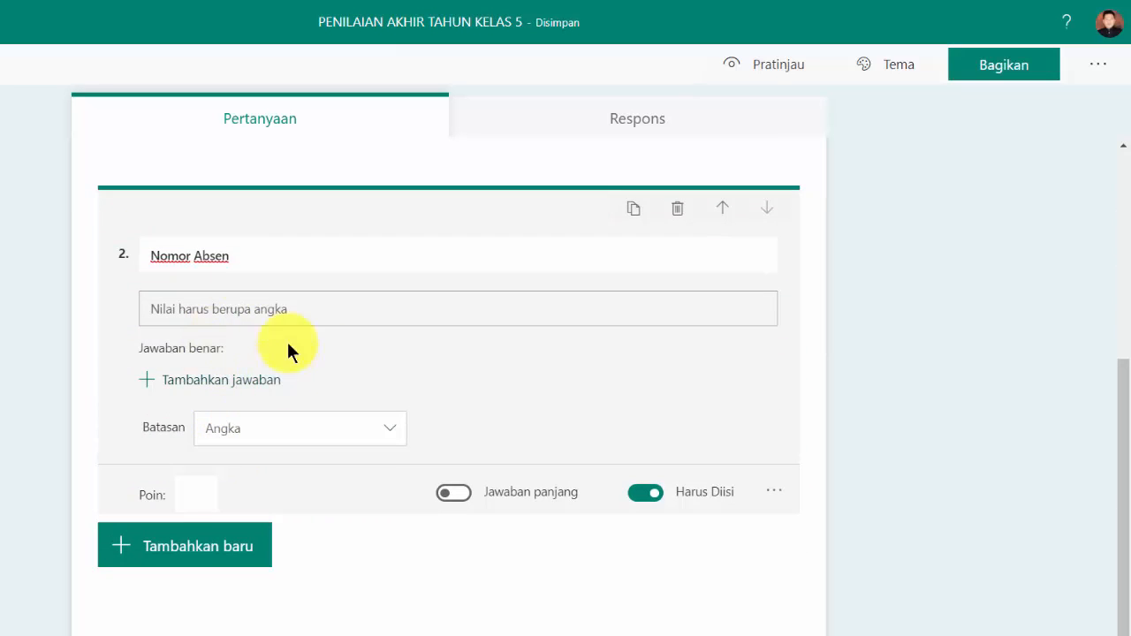
scroll(215, 288, "up", 4)
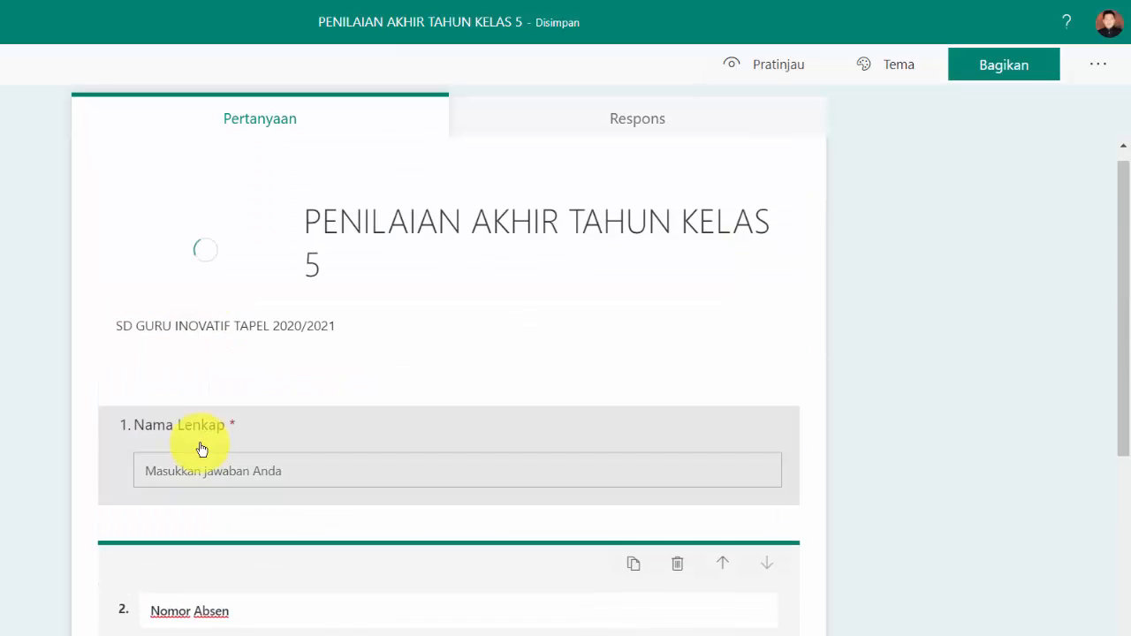
Add a new section to the quiz below the "Nomor Absen" question.
scroll(208, 451, "down", 3)
scroll(202, 458, "down", 1)
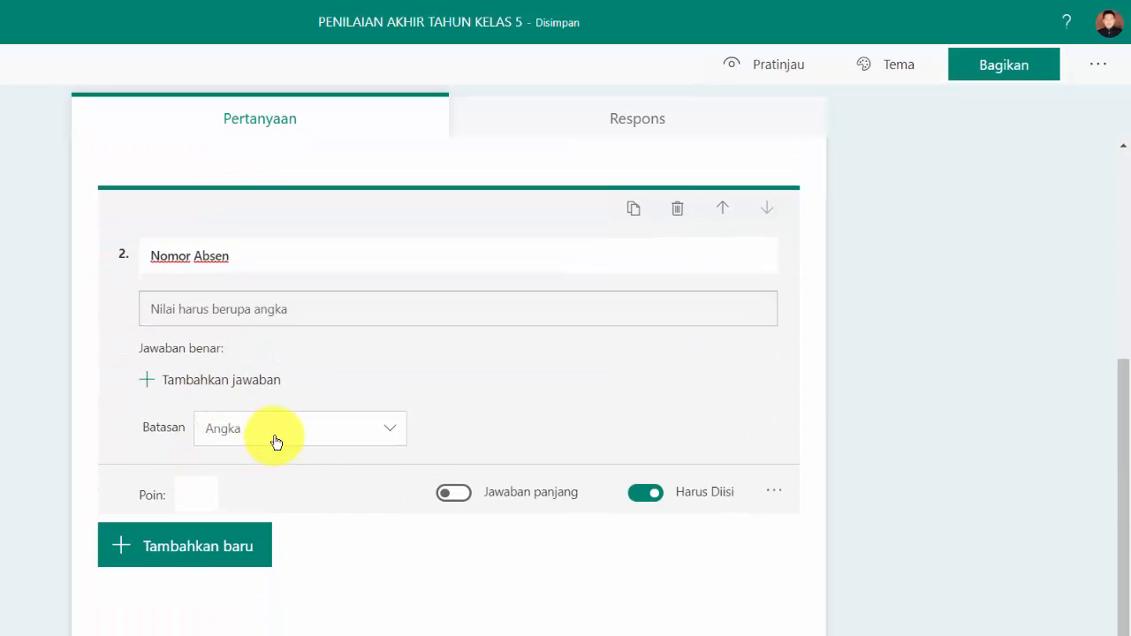
left_click(209, 569)
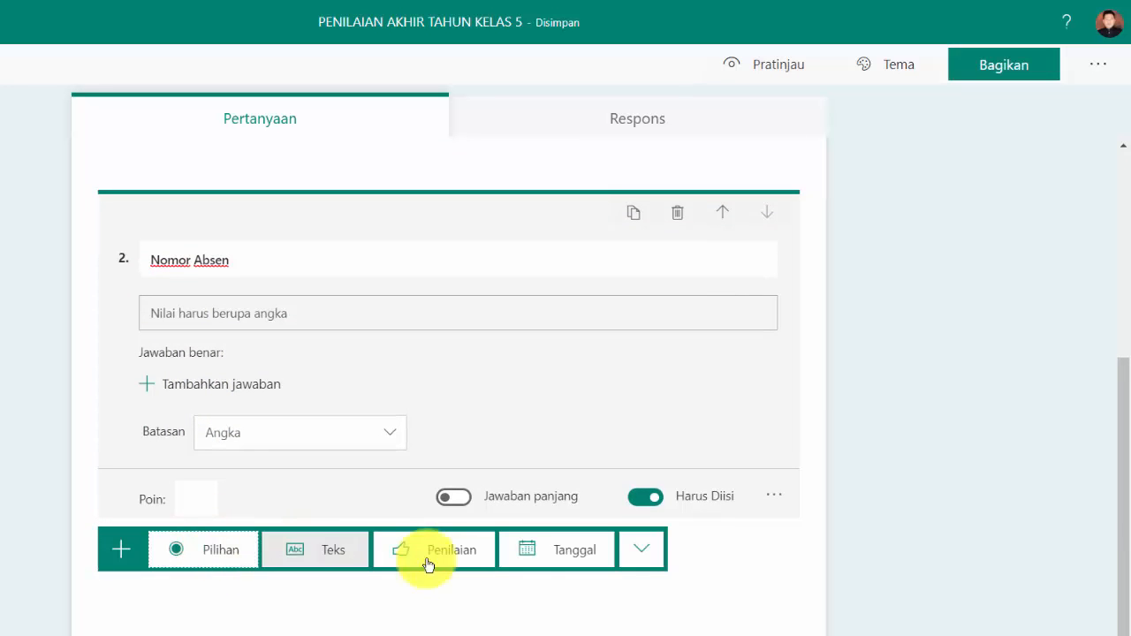
left_click(639, 566)
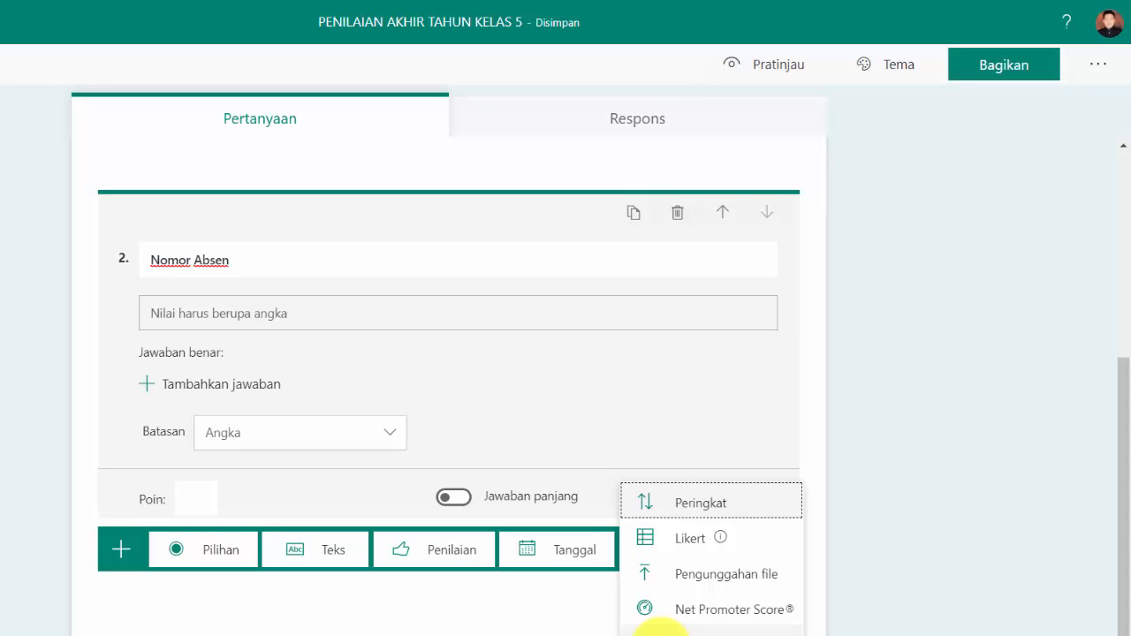
left_click(657, 629)
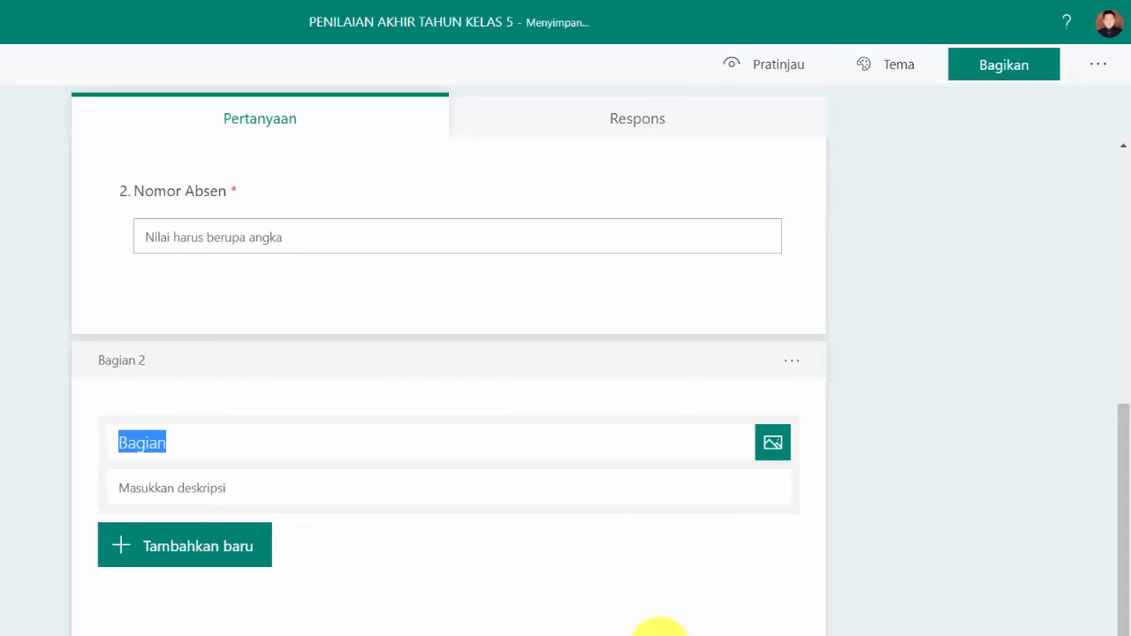
scroll(236, 449, "up", 4)
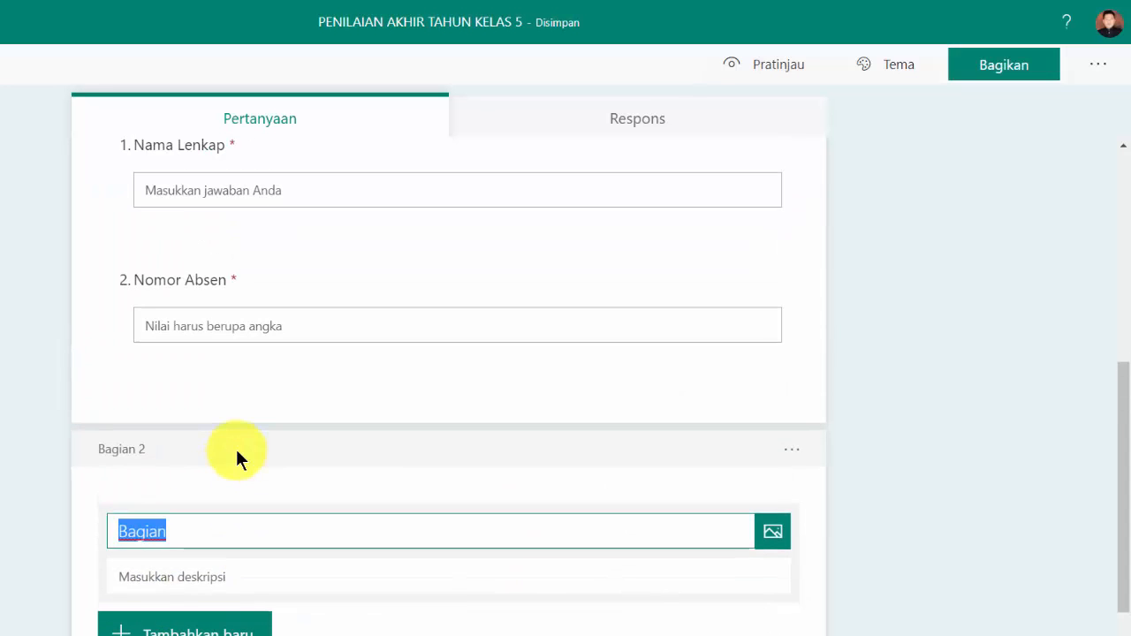
scroll(236, 449, "down", 4)
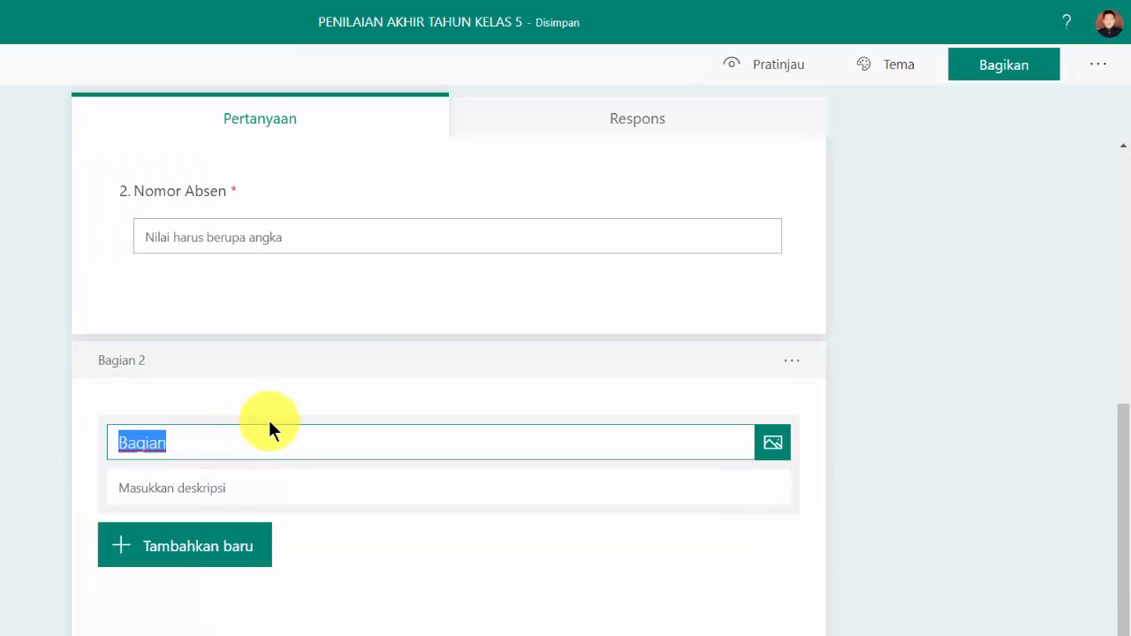
Title section 2 "JAWABLAH PERTANYAAN DI BAWAH INI DENGAN MEMILIH SALAH SATU JAWABAN YANG DIANGGAP BENAR", leaving its description empty.
type("jaw")
key("BackSpace")
key("BackSpace")
key("BackSpace")
type("J")
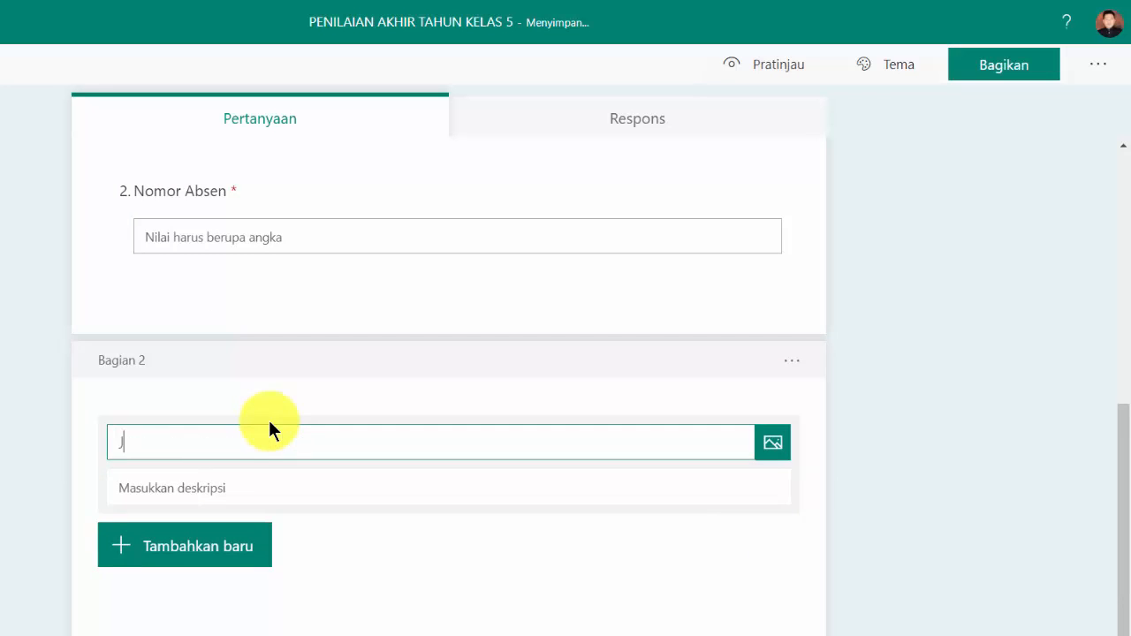
type("AWABLAH PERTANY")
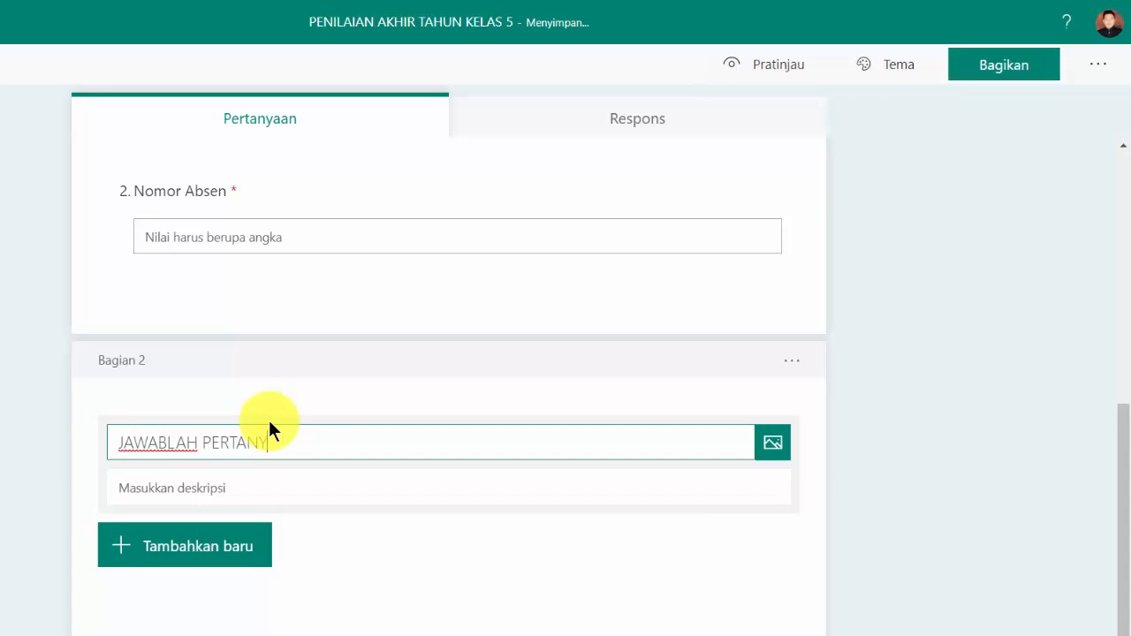
type("AAN I BAW")
key("BackSpace")
key("BackSpace")
key("BackSpace")
type("DI")
type("WAH INI DENGAN")
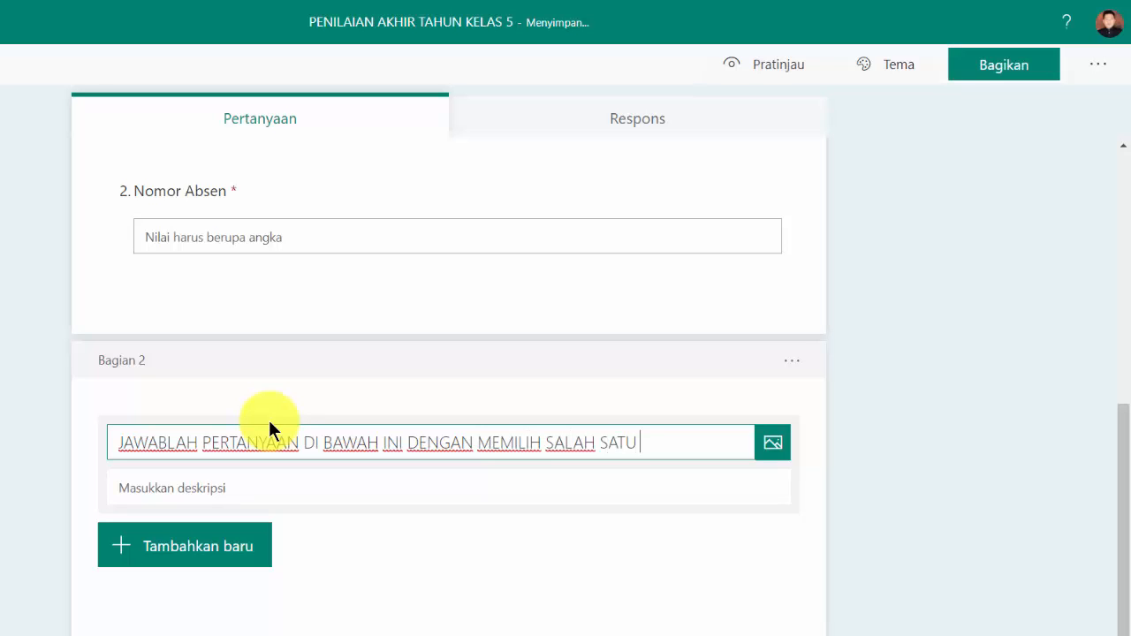
type("MEMILIH SALAH SATU JAWABAN Y")
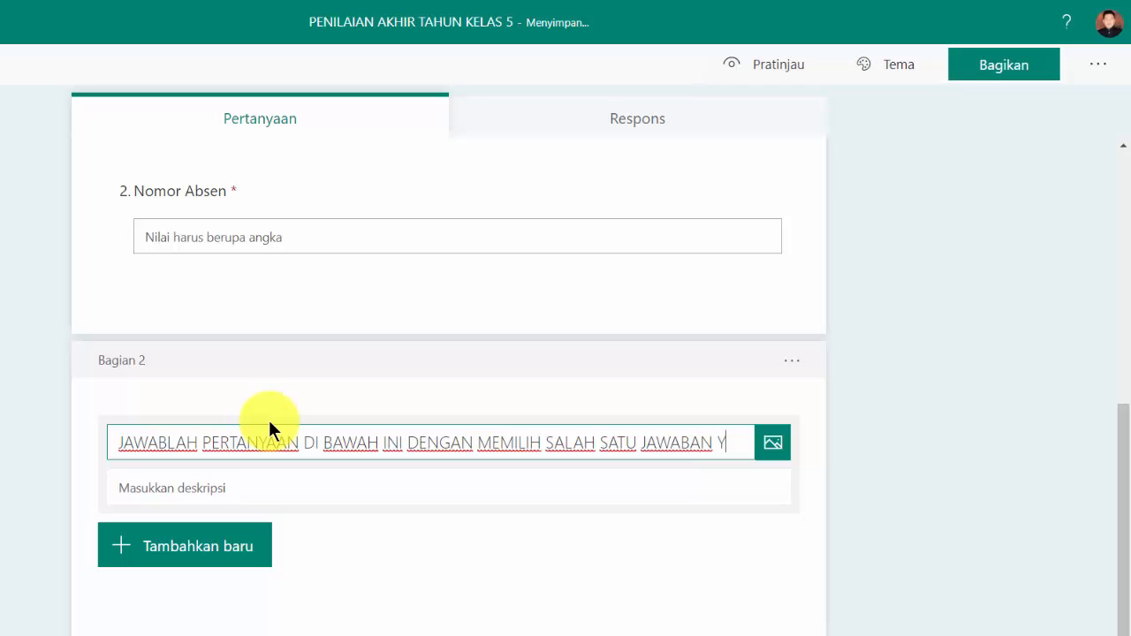
type("ANG DIANGGAP BENAR")
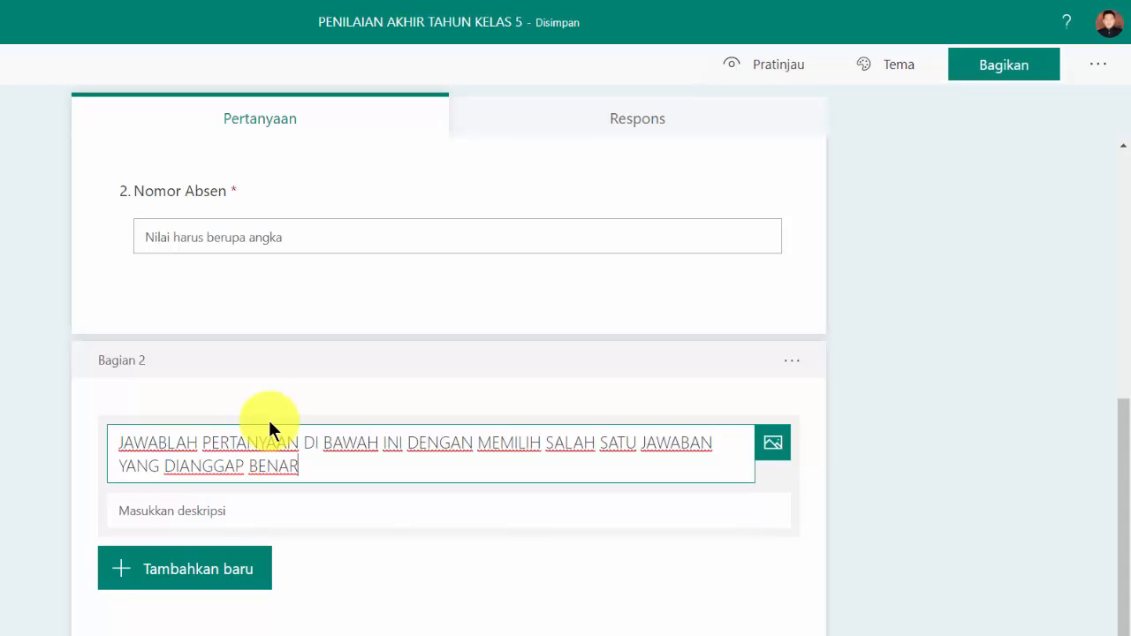
left_click(234, 508)
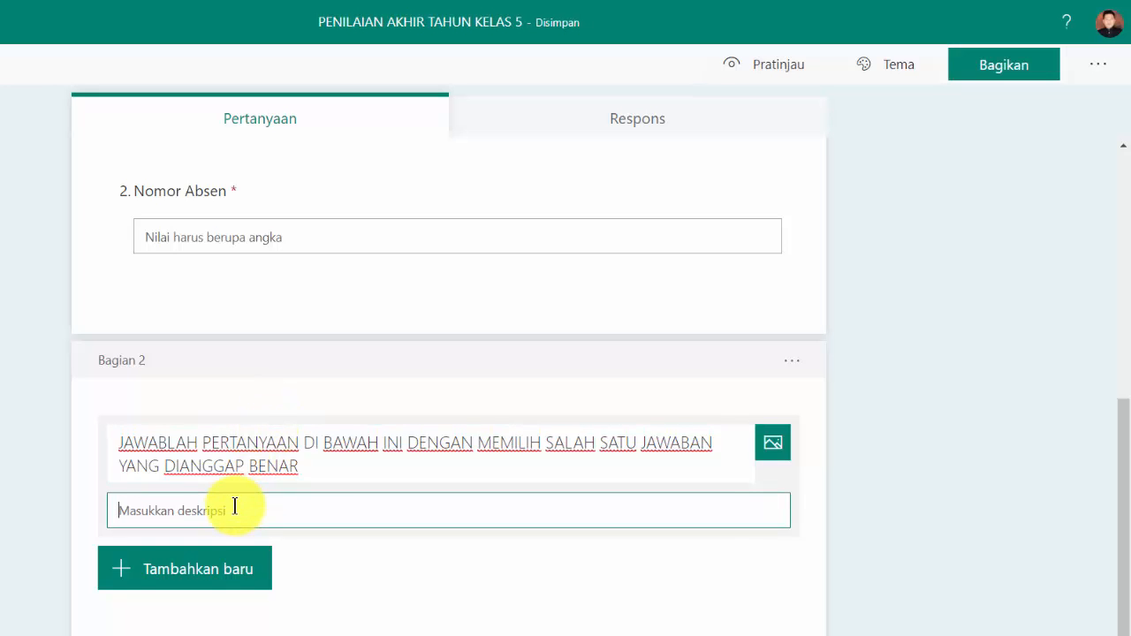
scroll(234, 506, "down", 1)
scroll(234, 505, "up", 1)
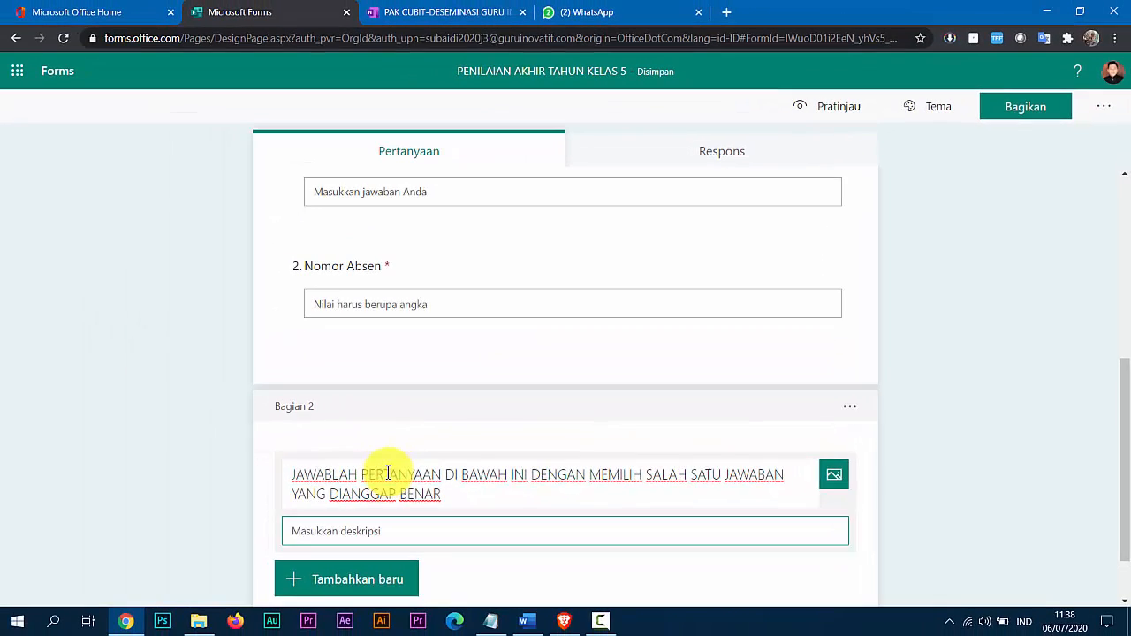
left_click(232, 400)
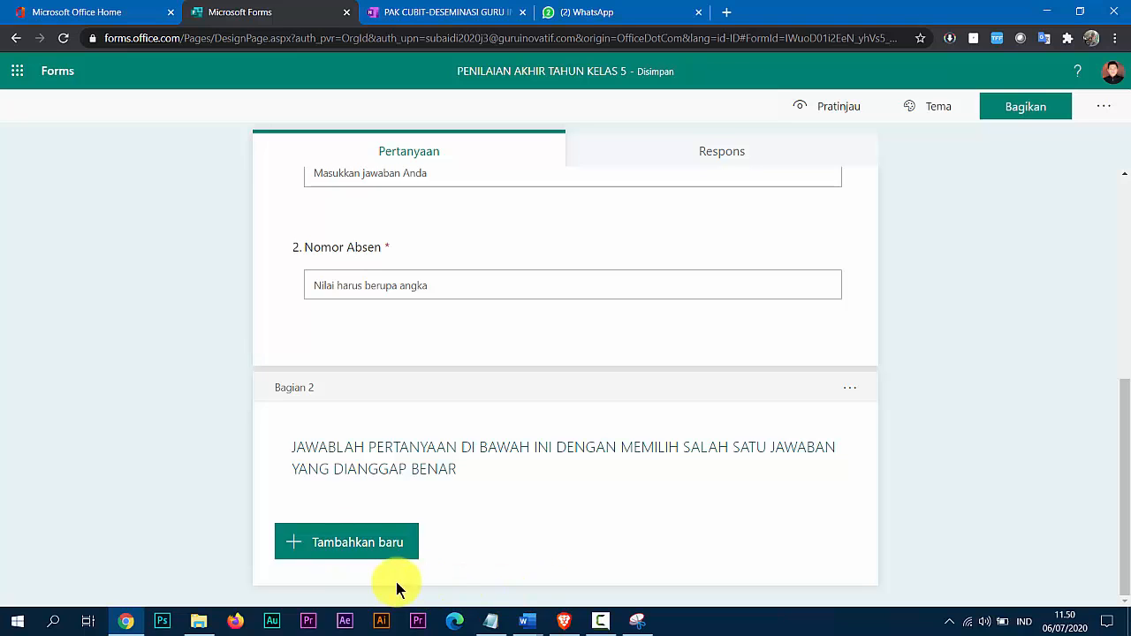
Add a choice (Pilihan) question as question 3 under the section 2 heading.
left_click(333, 547)
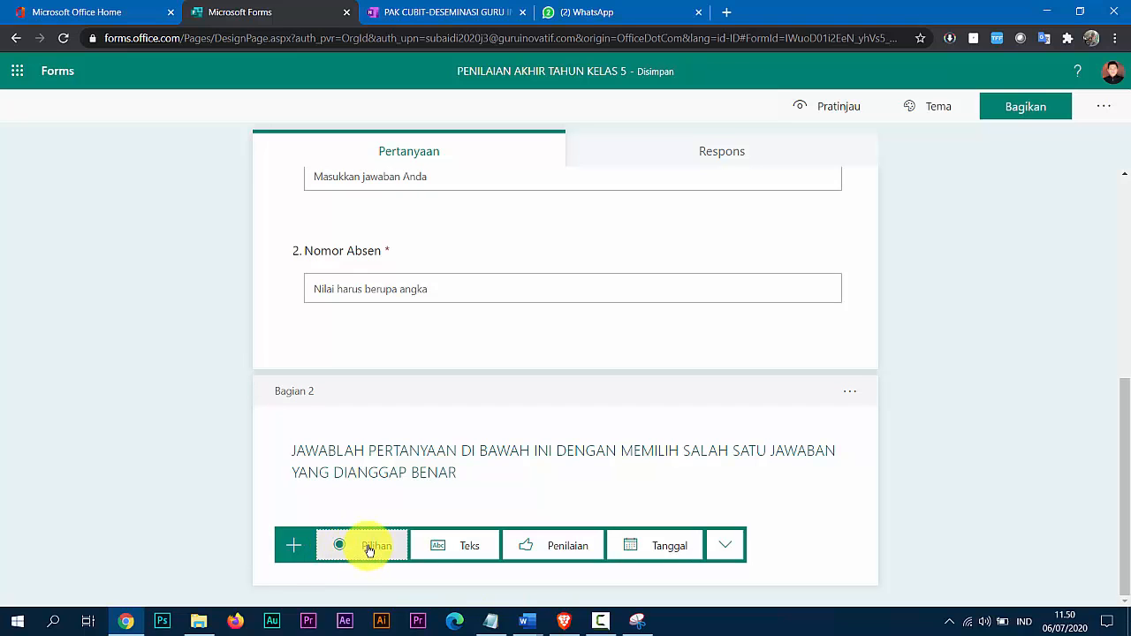
left_click(370, 548)
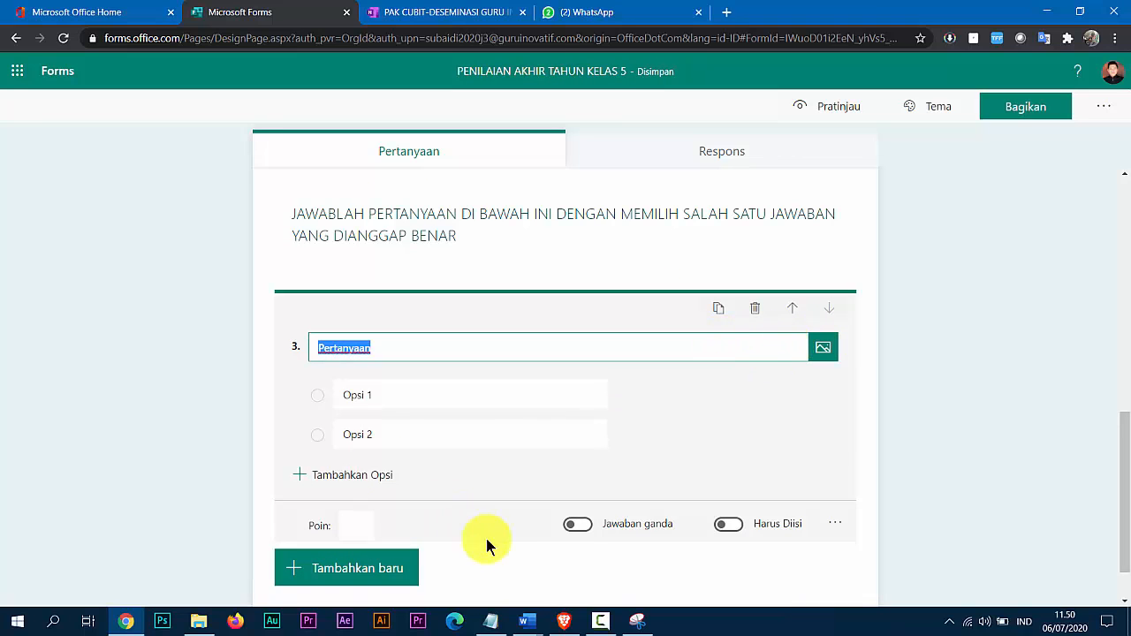
Switch to the Kelompok Matematika document in Word, at the "Data Penjualan Garam PT Asin Jaya" bar chart.
left_click(527, 622)
left_click(568, 570)
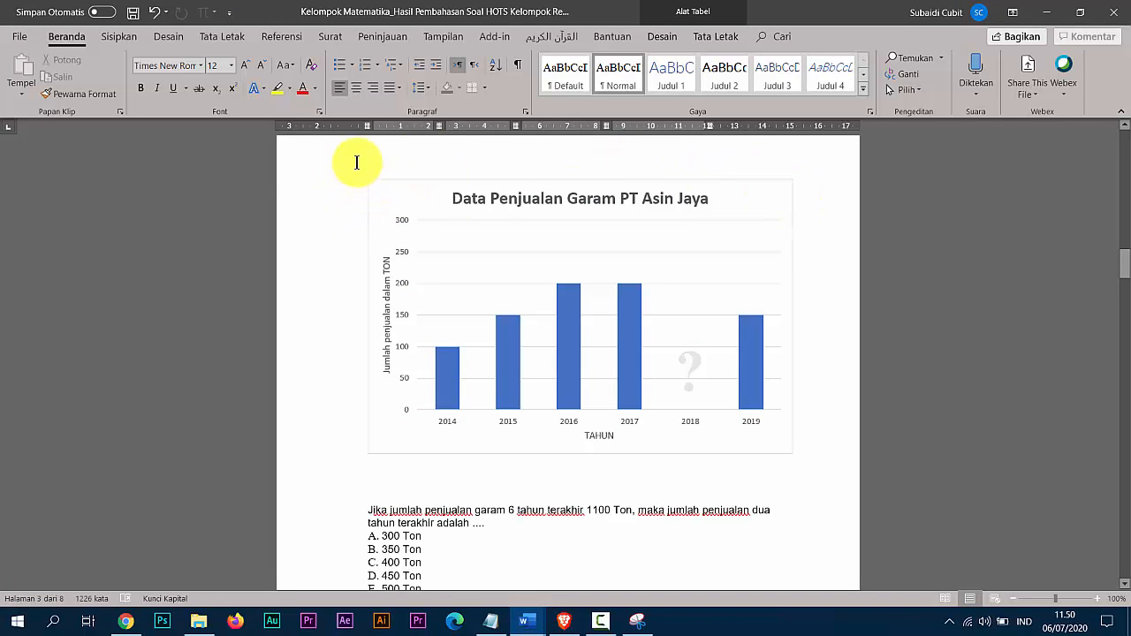
left_click(451, 194)
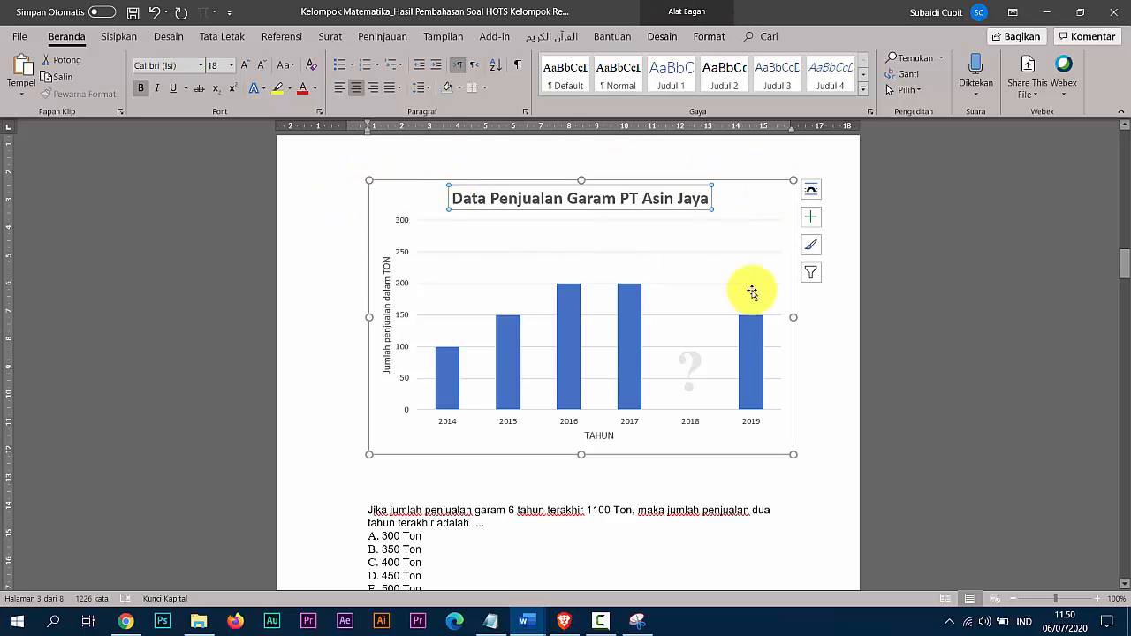
left_click(826, 380)
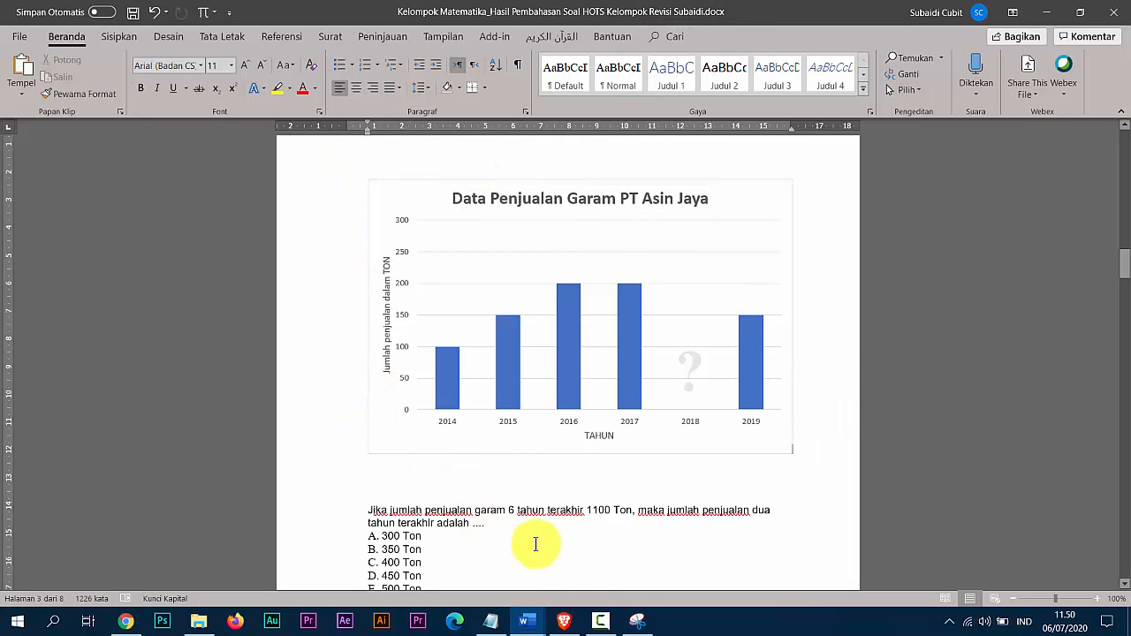
Capture the salt sales bar chart with Snipping Tool and save it on the Desktop as Capture.JPG, replacing the existing file.
left_click(633, 619)
left_click(334, 187)
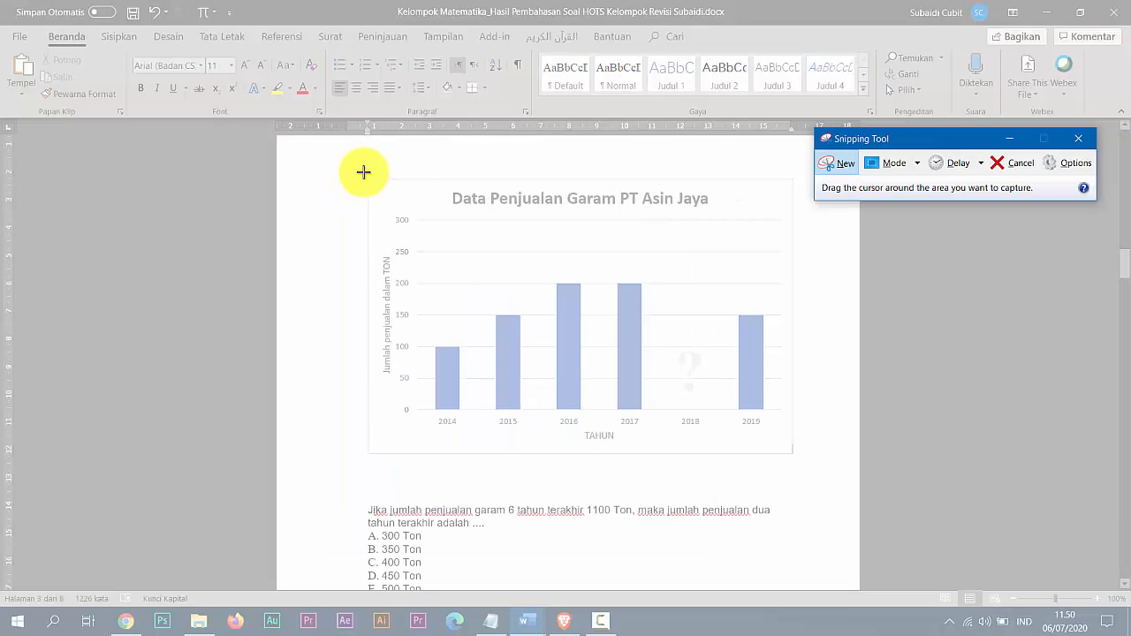
left_click_drag(364, 173, 799, 459)
left_click(306, 67)
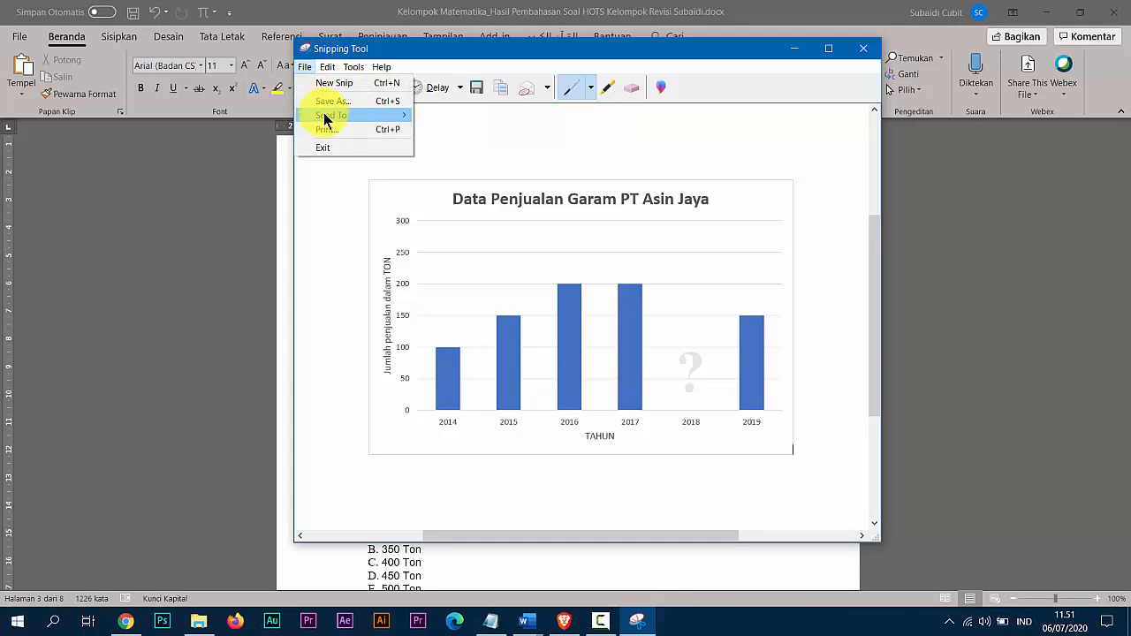
left_click(327, 101)
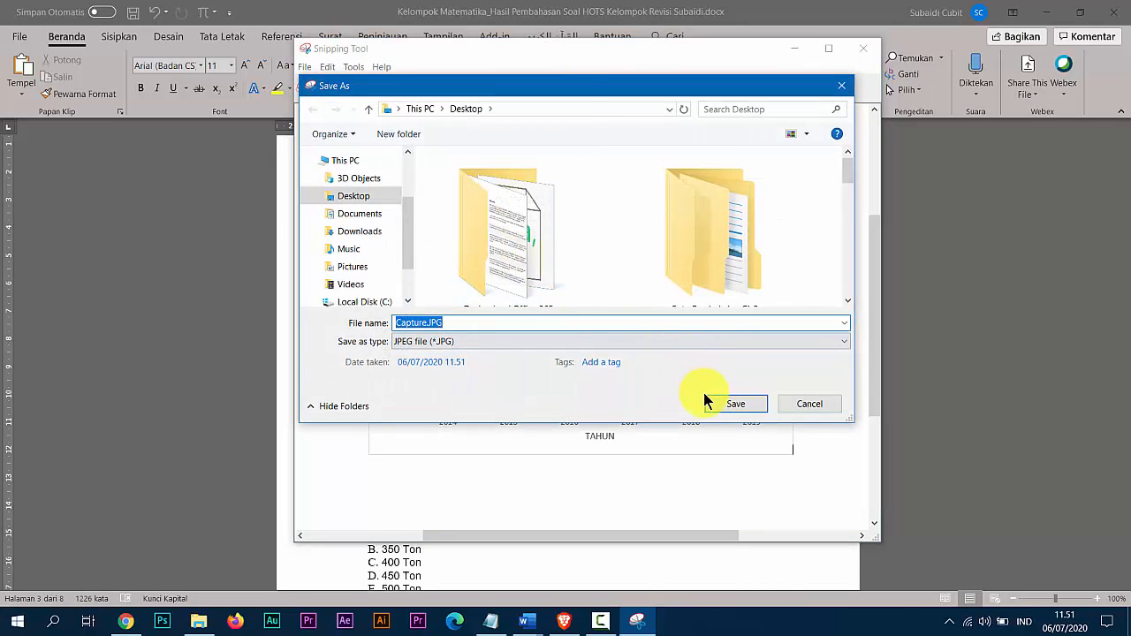
left_click(734, 404)
left_click(652, 313)
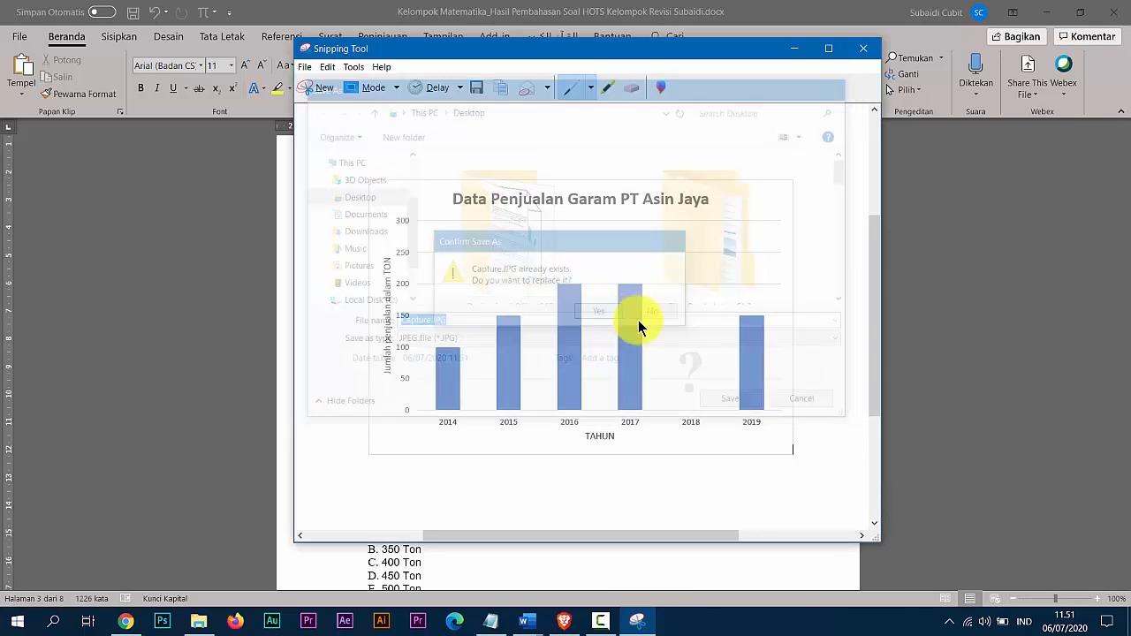
left_click(934, 298)
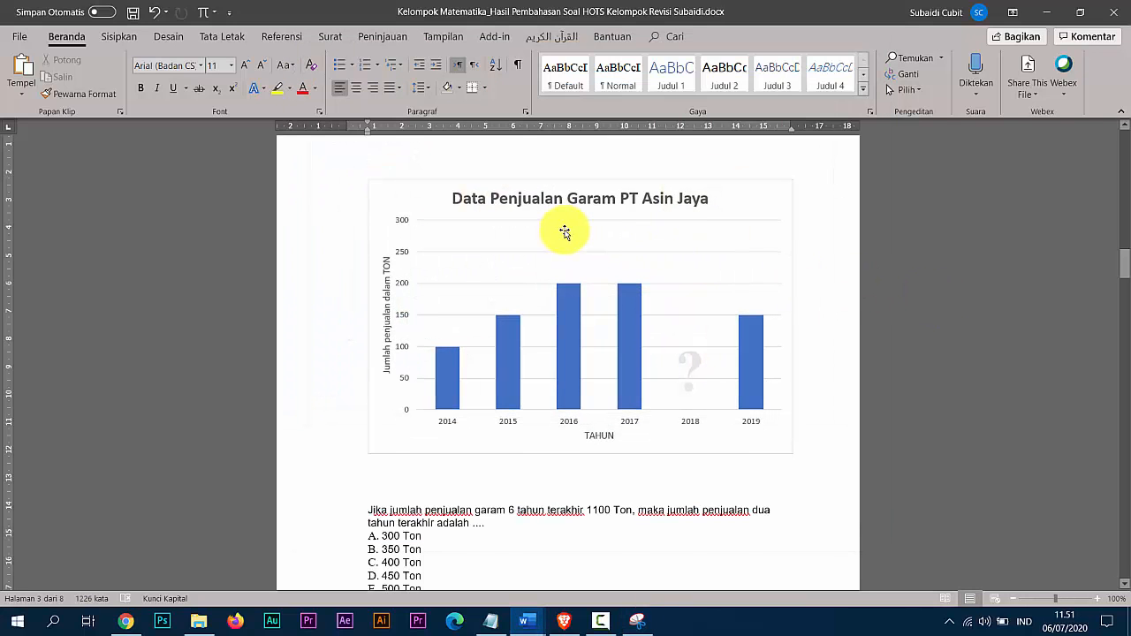
Copy the question 27 text "Perhatikan diagram batang di bawah ini!" from the Word document and return to Microsoft Forms.
scroll(562, 232, "up", 2)
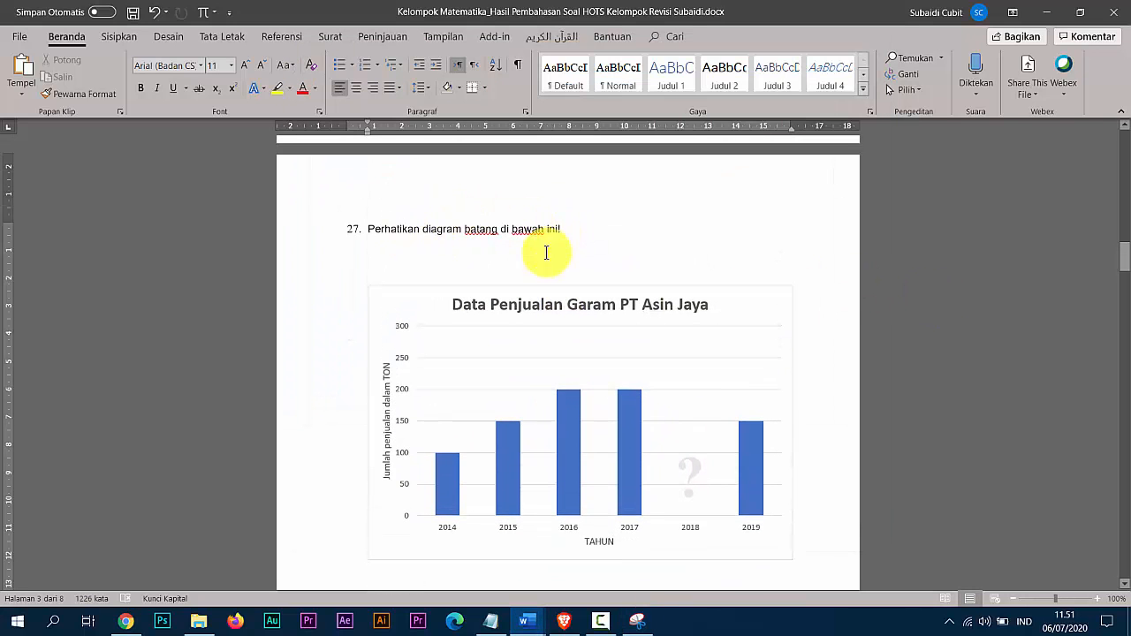
left_click_drag(563, 232, 372, 224)
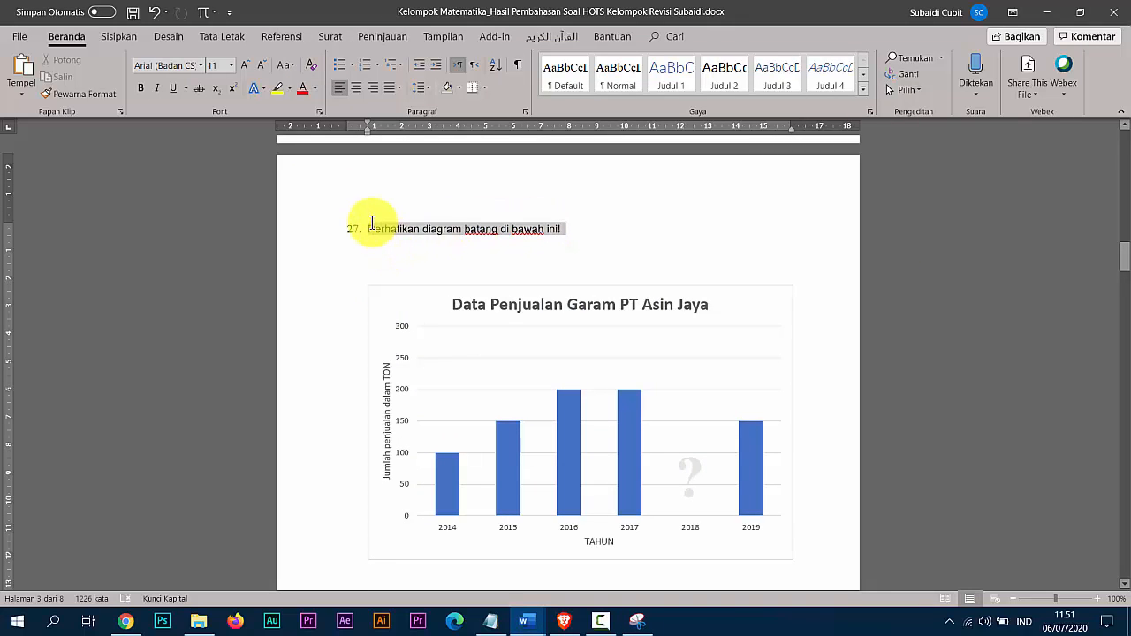
left_click(127, 622)
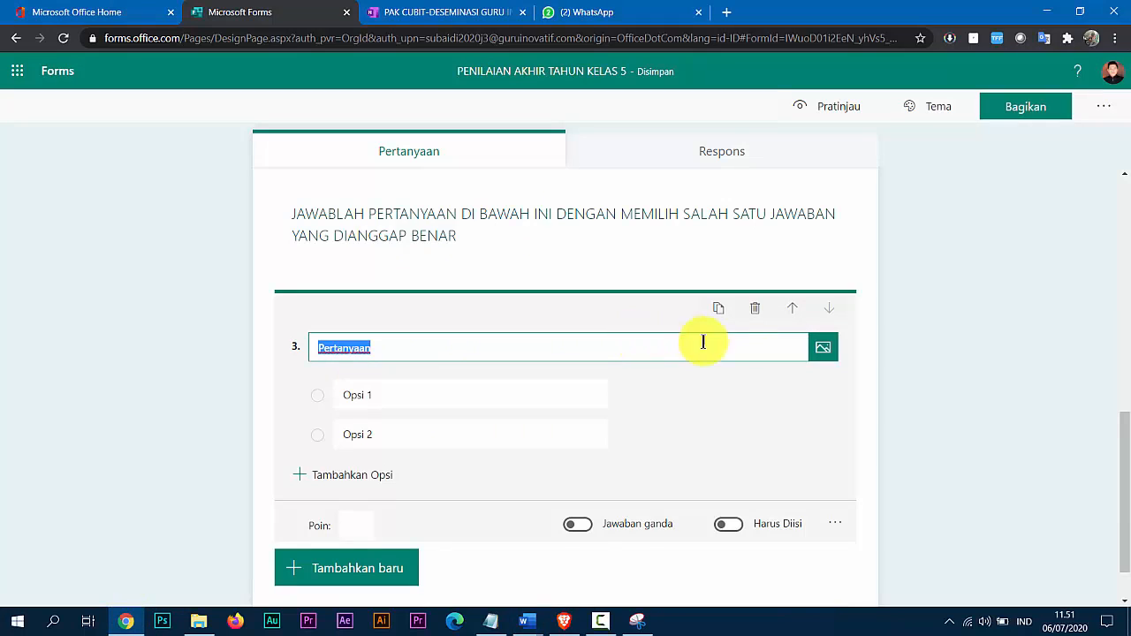
Upload Capture.JPG from the Desktop folder as the image of question 3.
left_click(823, 352)
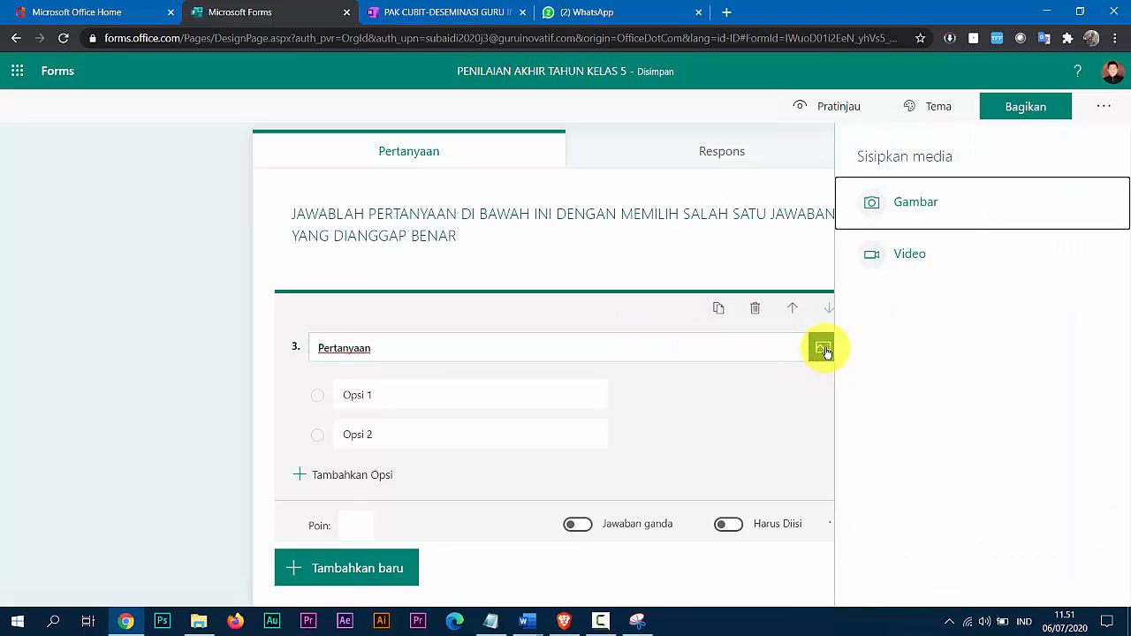
left_click(916, 213)
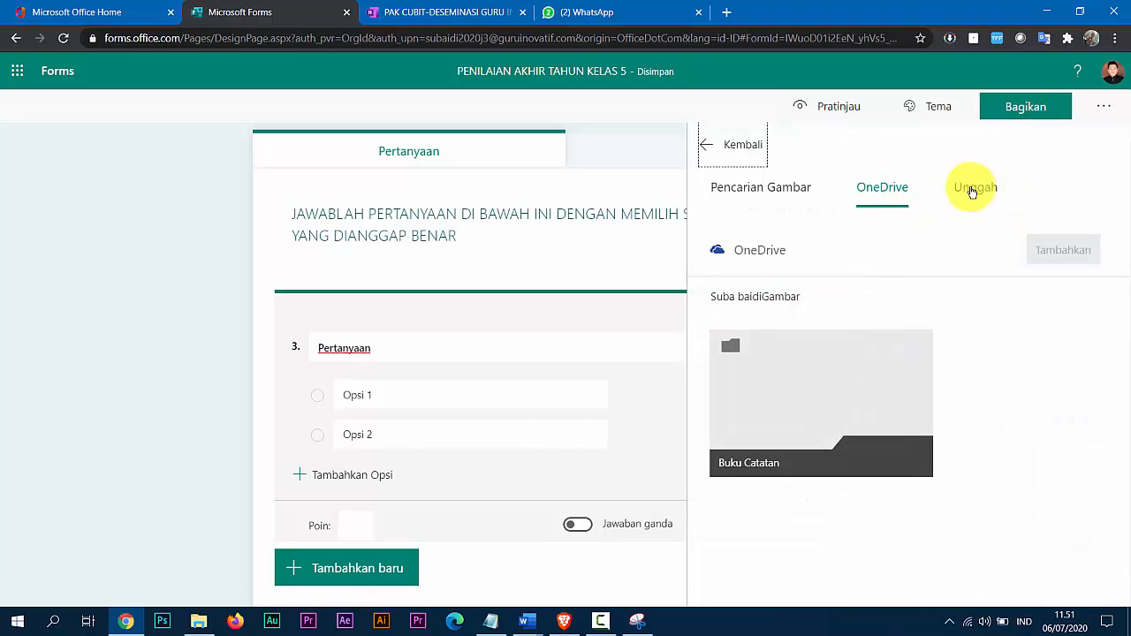
left_click(972, 192)
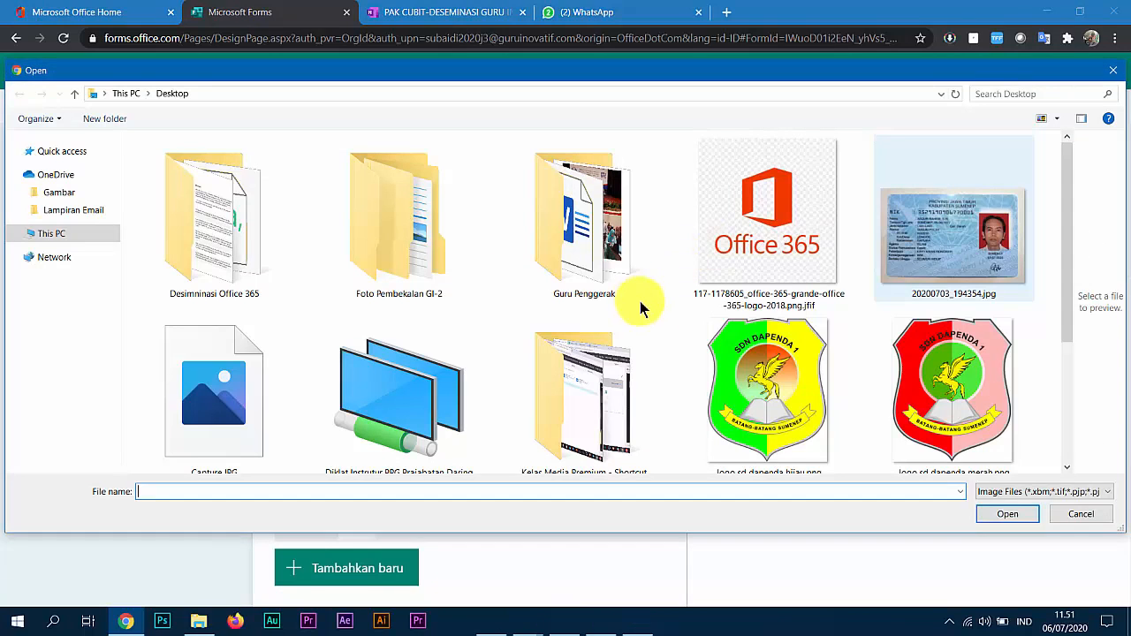
scroll(782, 323, "down", 2)
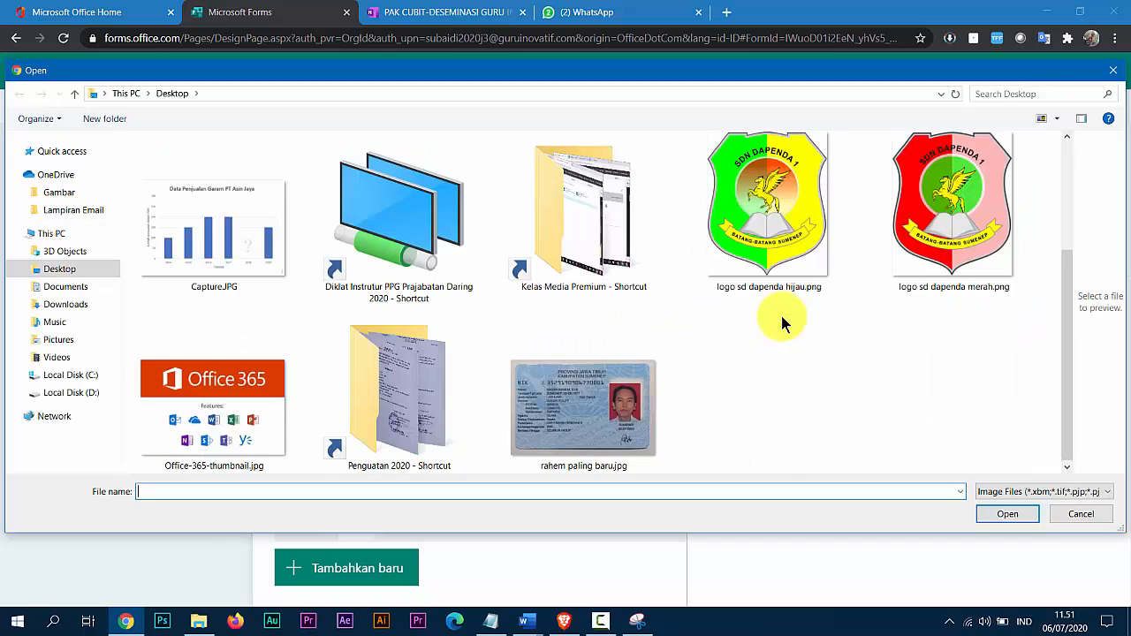
left_click(222, 235)
left_click(999, 514)
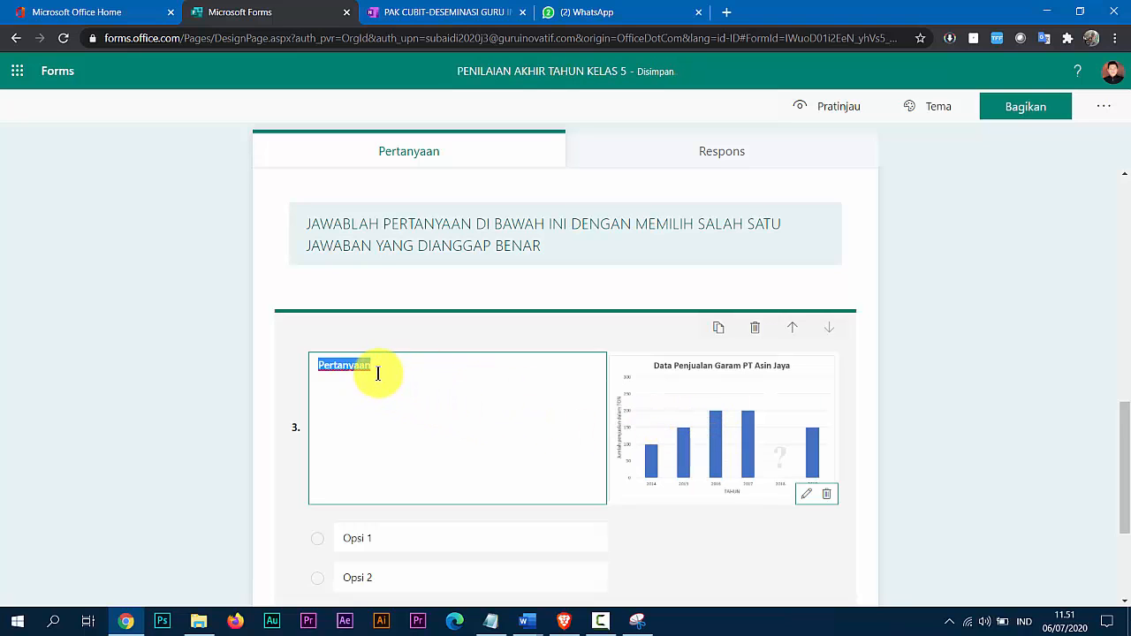
Paste the copied text into question 3, remove the number "27.", and make it read "Perhatikan diagram batang di samping ini!".
type("27. Perhatikan diagram batang di bawah ini!")
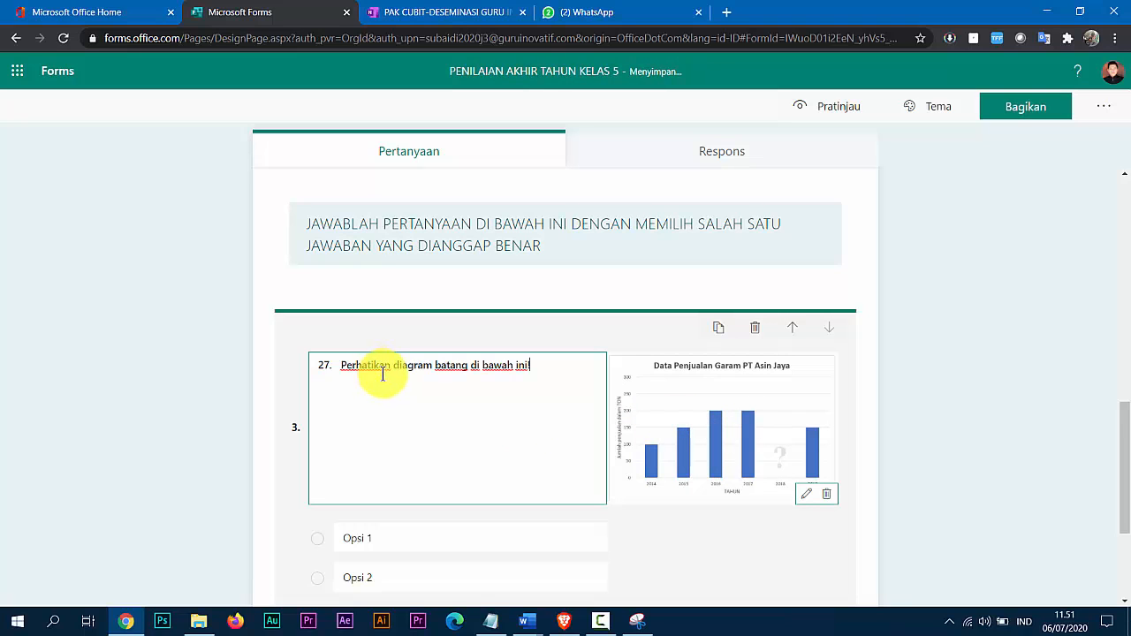
left_click(341, 366)
key("BackSpace")
key("BackSpace")
key("BackSpace")
key("BackSpace")
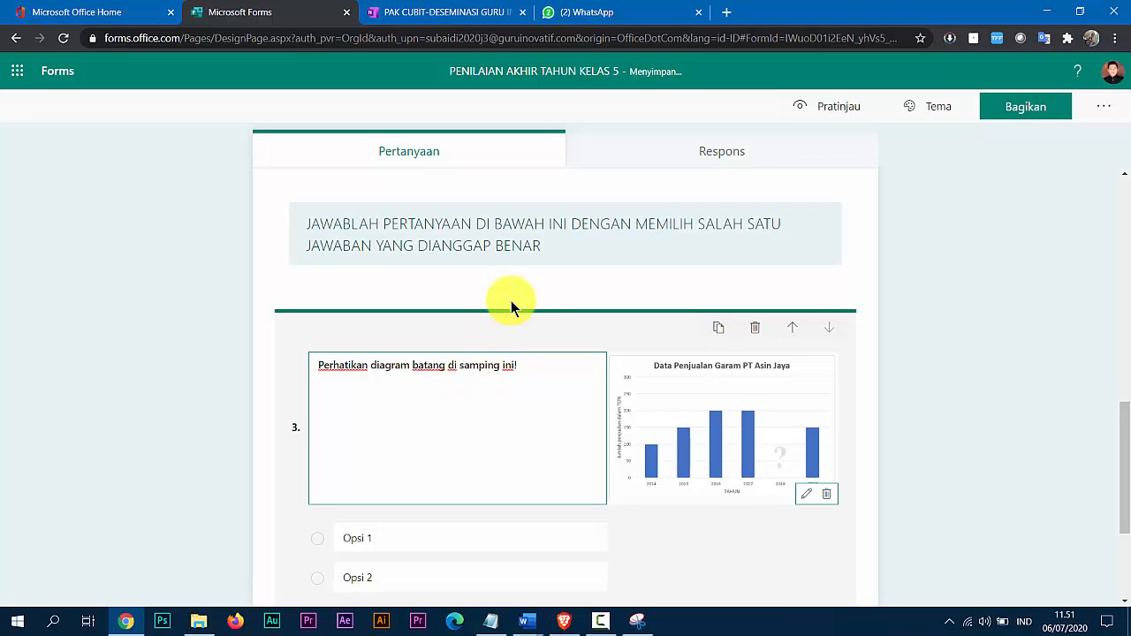
Switch to the Word document, copy the sentence starting "Jika jumlah penjualan garam" below the bar chart, and return to Microsoft Forms.
mouse_move(530, 623)
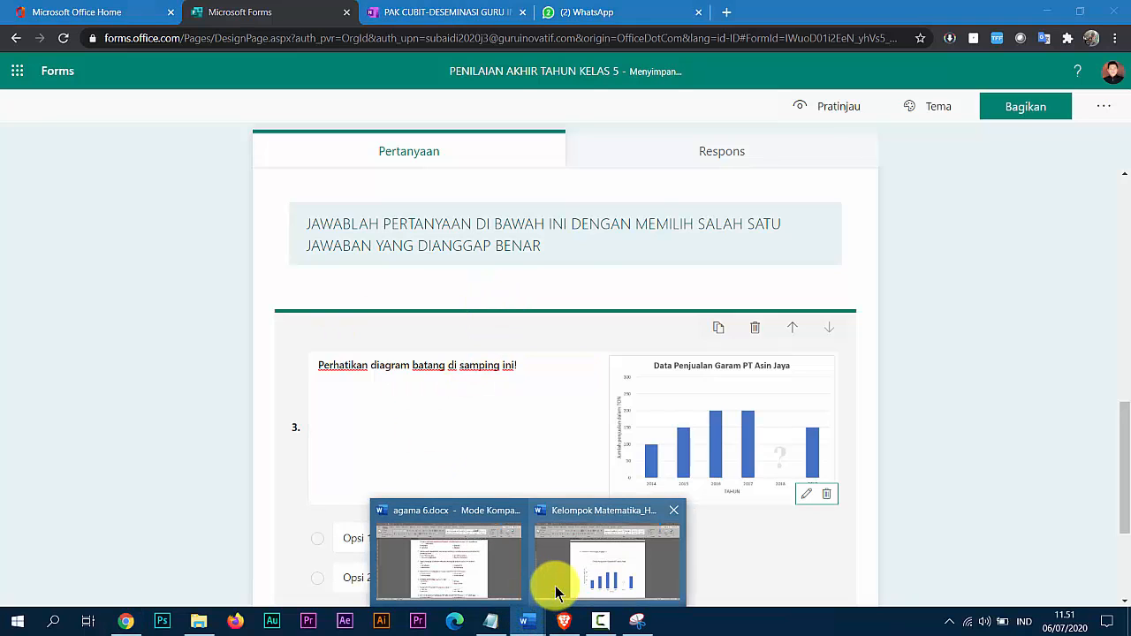
left_click(553, 583)
scroll(409, 378, "down", 5)
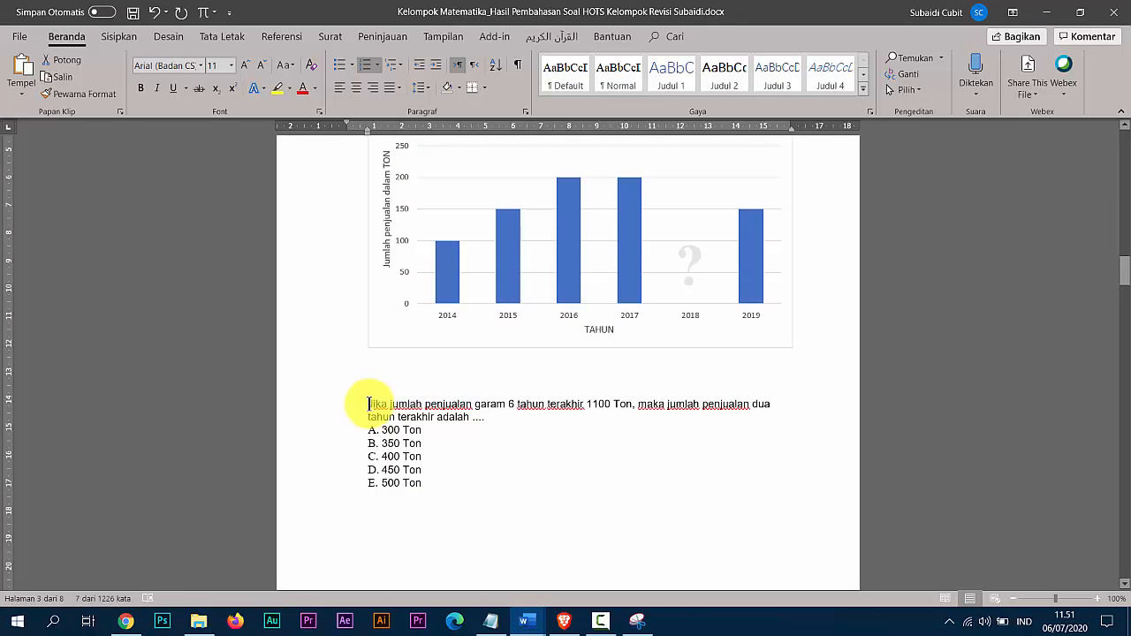
left_click_drag(370, 404, 483, 416)
key("ctrl+c")
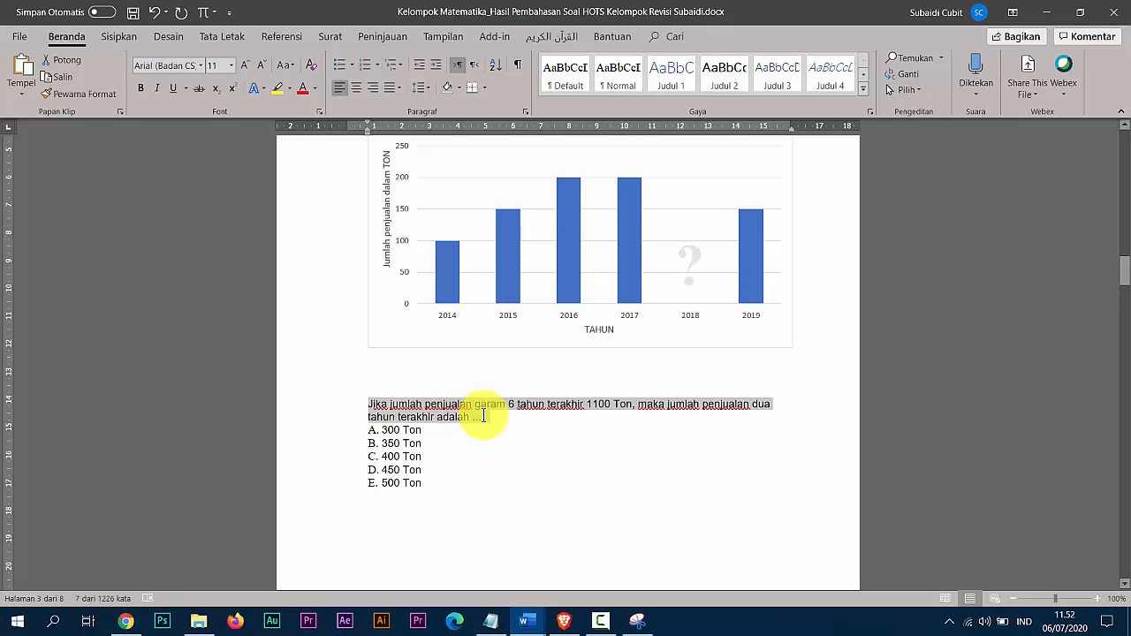
key("alt+Tab")
Paste the copied sentence into question 3 below "Perhatikan diagram batang di samping ini!", separated by a blank line.
left_click(392, 396)
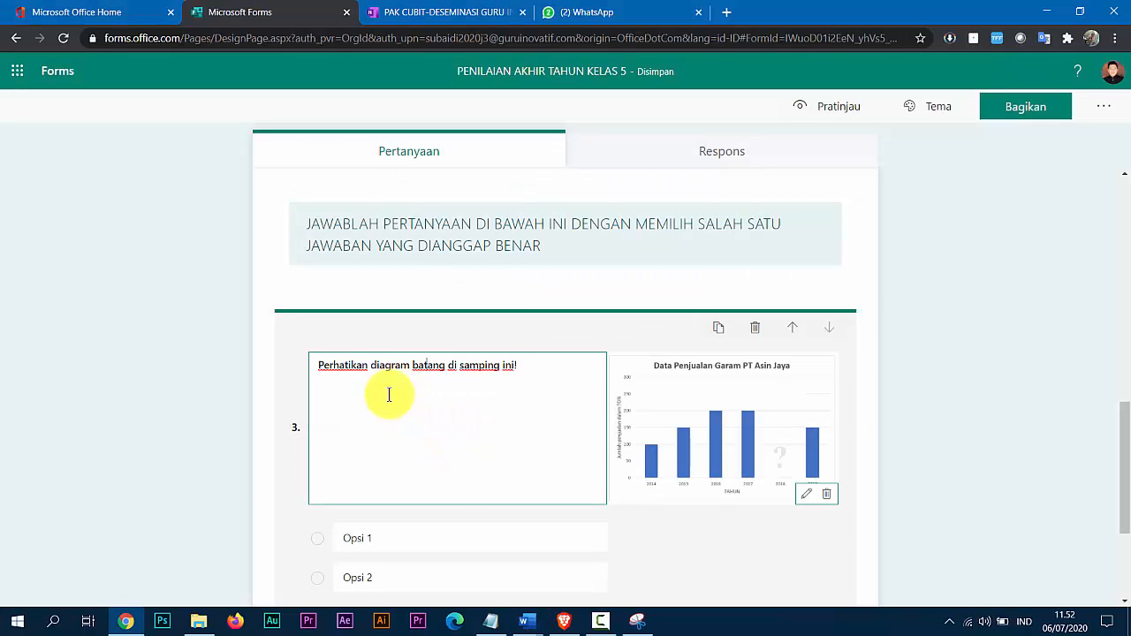
left_click(548, 367)
key("Return")
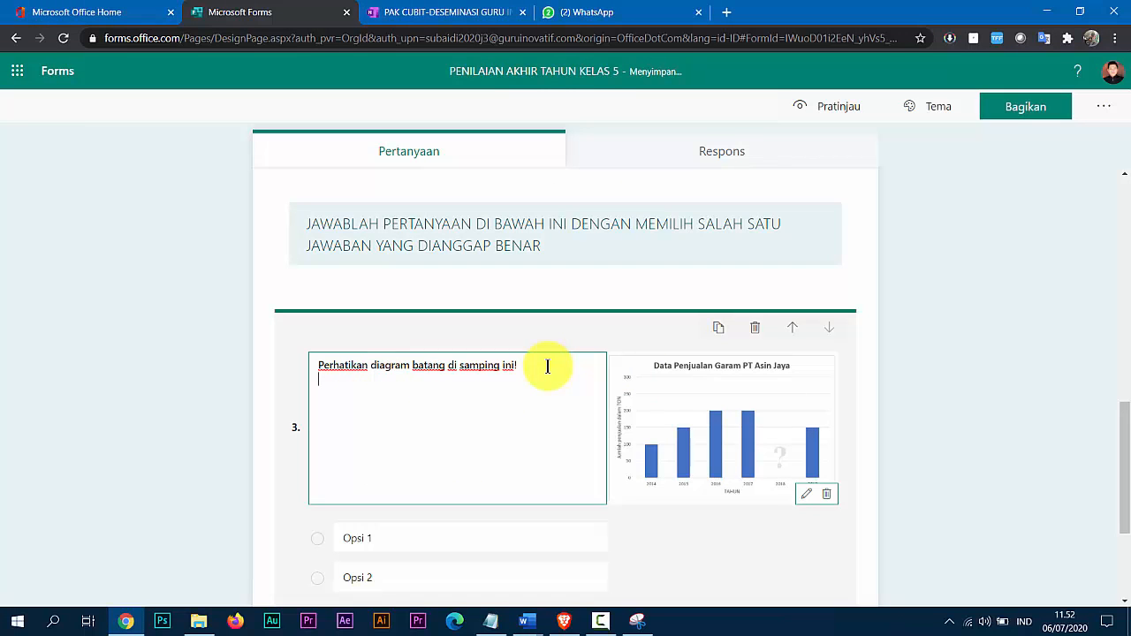
key("Return")
key("ctrl+v")
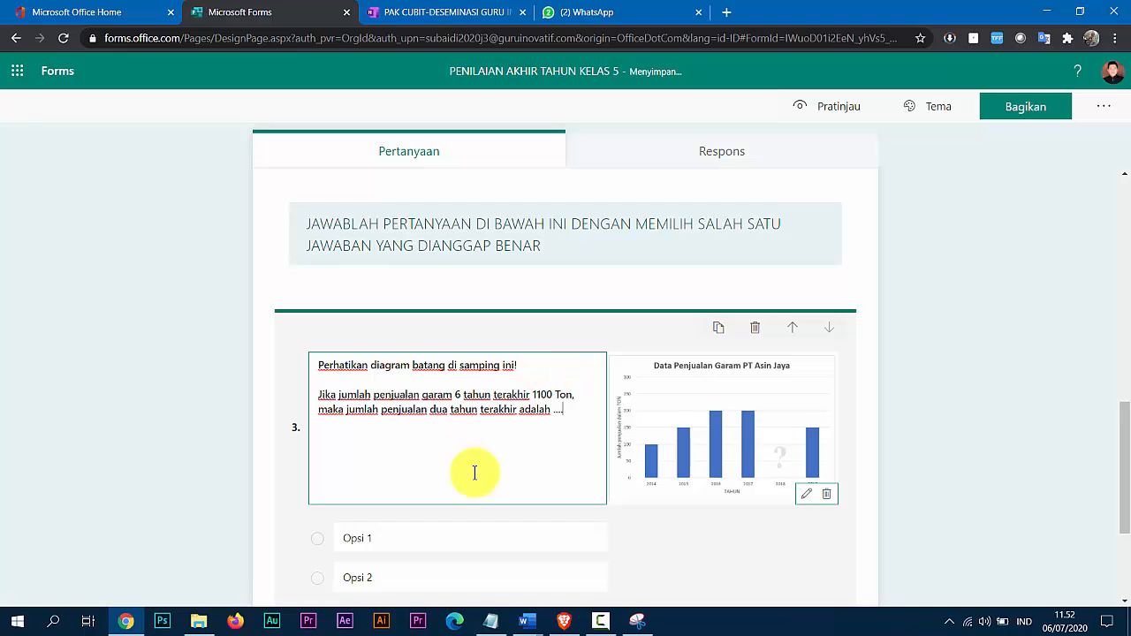
Copy answer choices A to E, 300 Ton to 500 Ton, from the Word document and return to Microsoft Forms.
scroll(472, 469, "down", 2)
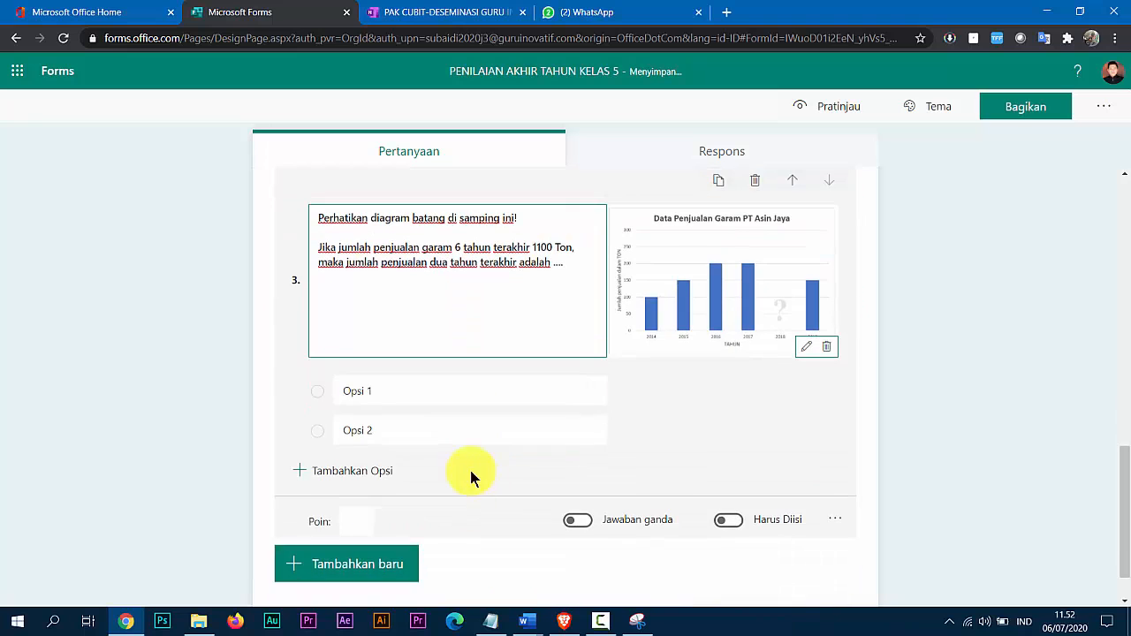
left_click(528, 622)
left_click(617, 560)
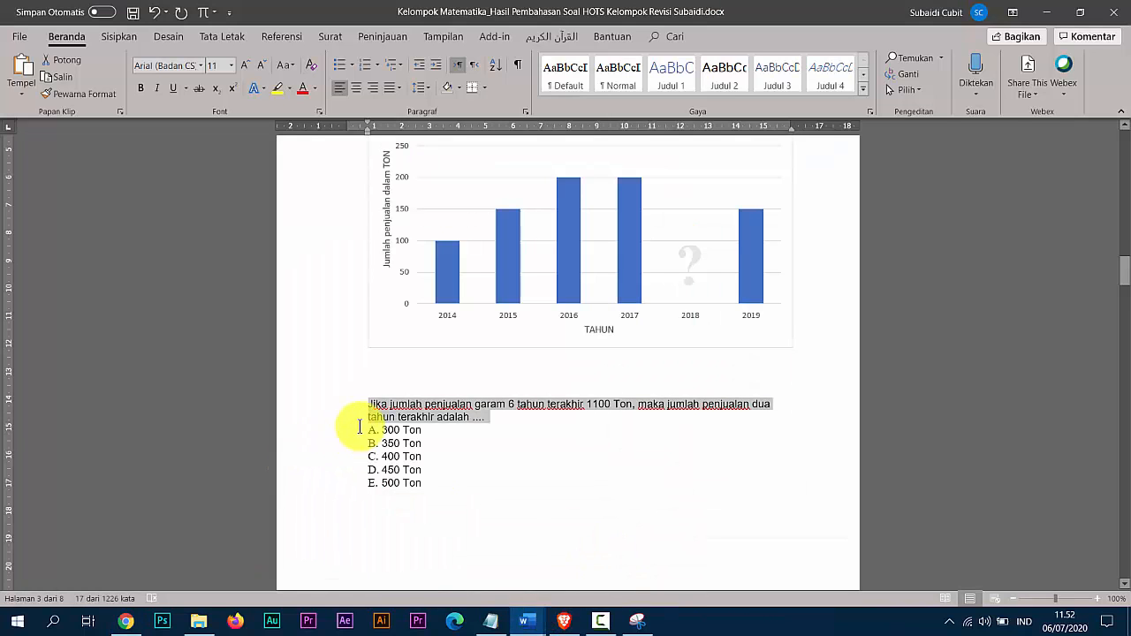
left_click_drag(366, 430, 428, 484)
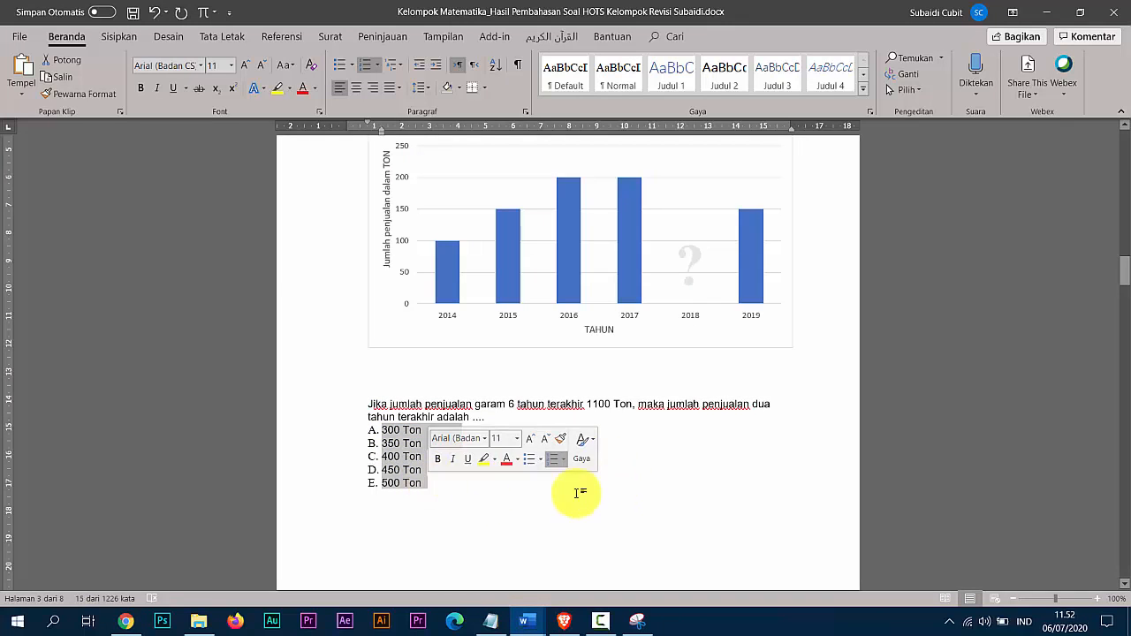
key("ctrl+c")
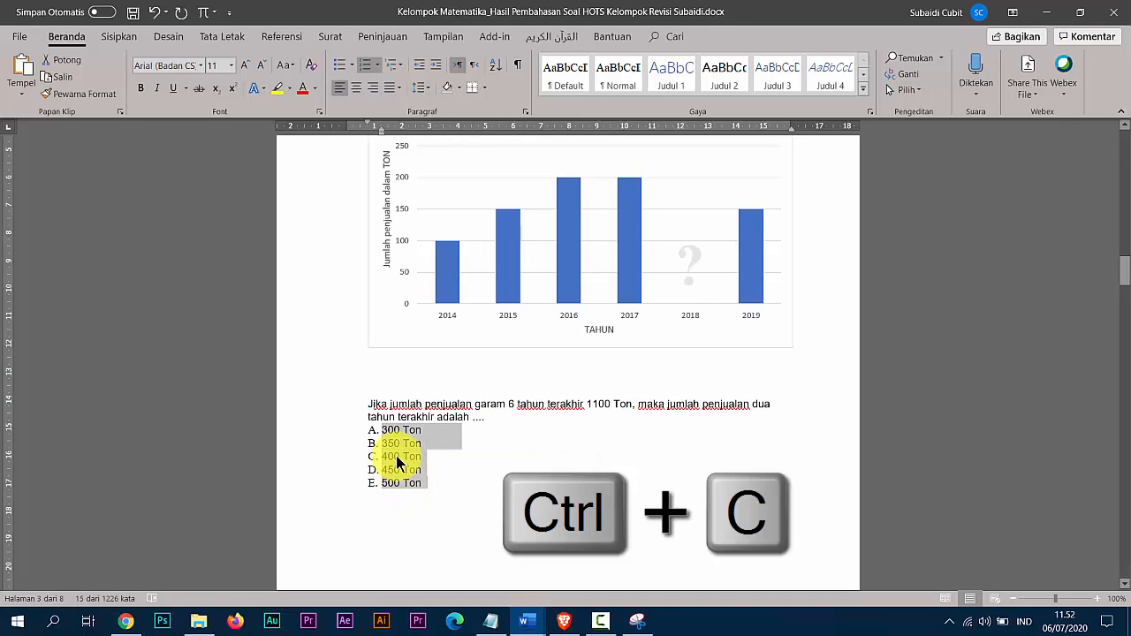
left_click(127, 623)
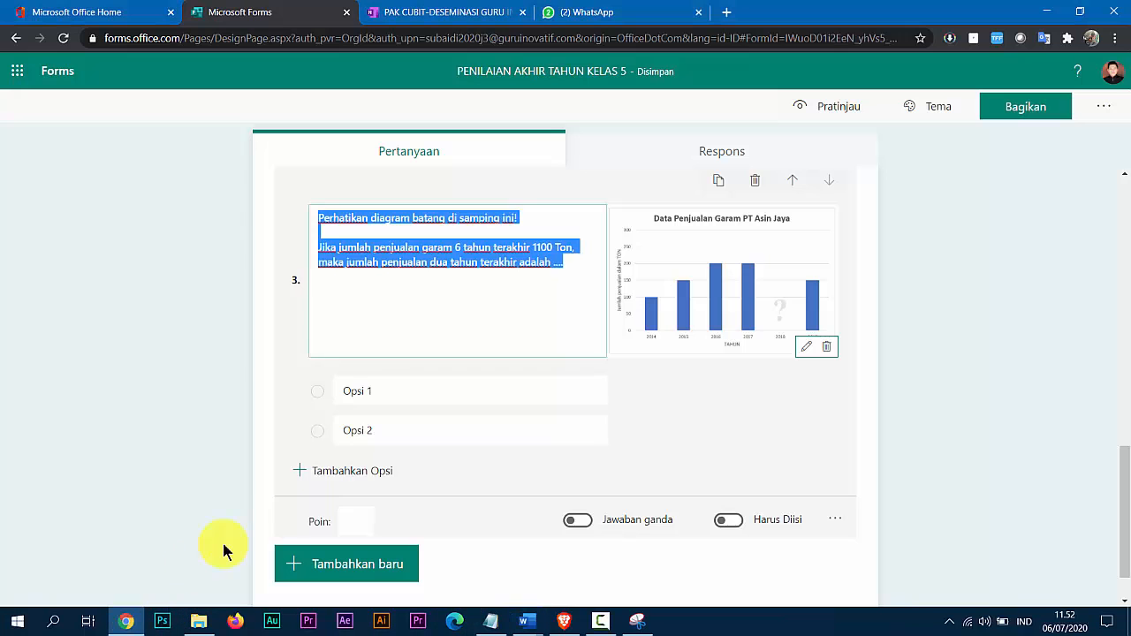
Paste the copied choices into question 3's first option and remove the leftover "Opsi 1" from the 500 Ton option.
left_click(360, 397)
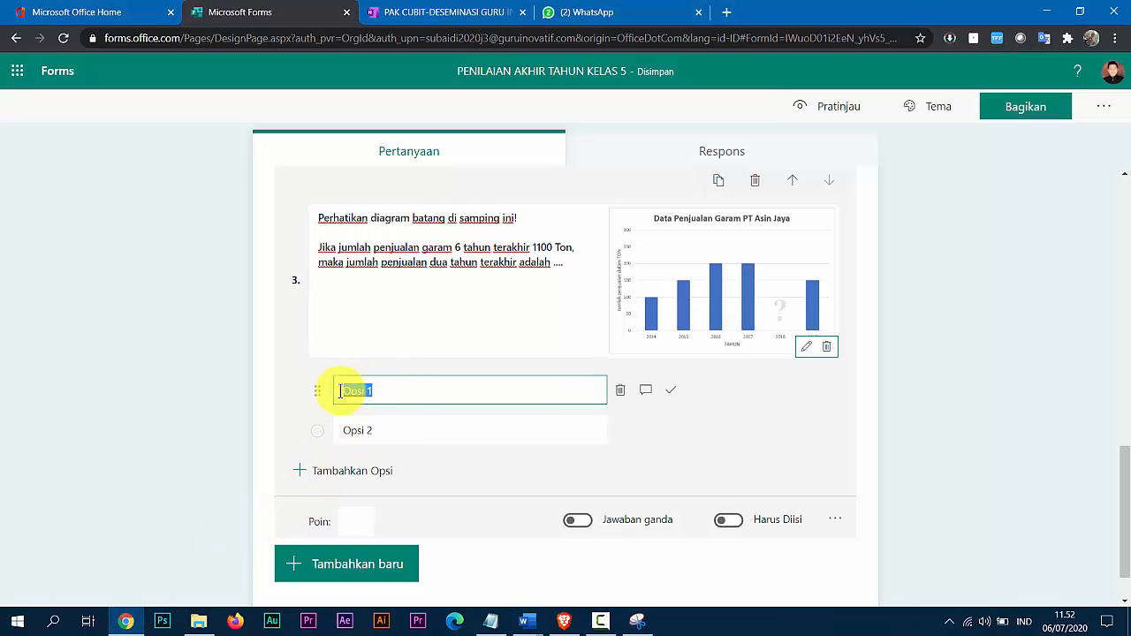
key("ctrl+v")
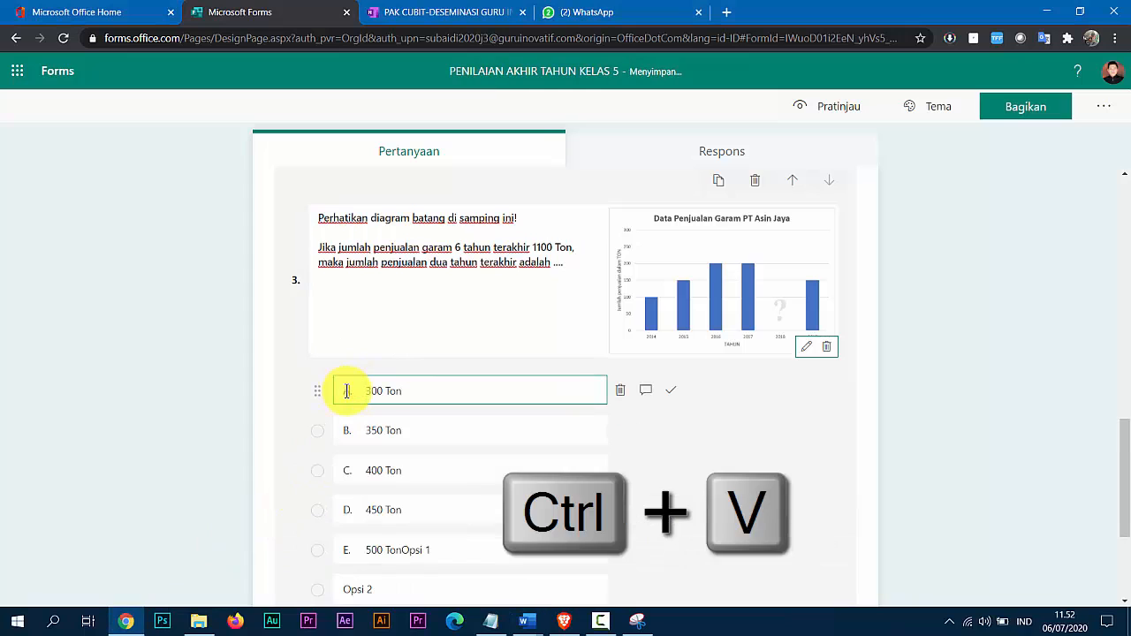
left_click(437, 554)
left_click(448, 552)
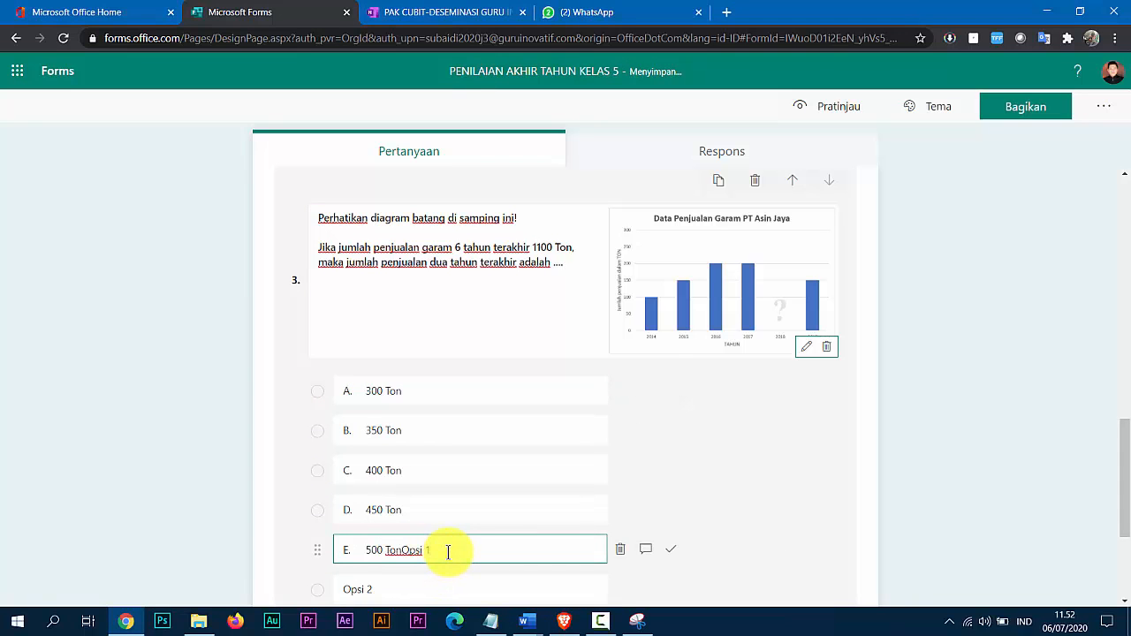
key("BackSpace")
key("BackSpace")
Remove the letter prefixes "A." and "B." from the 300 Ton and 350 Ton options.
left_click(366, 390)
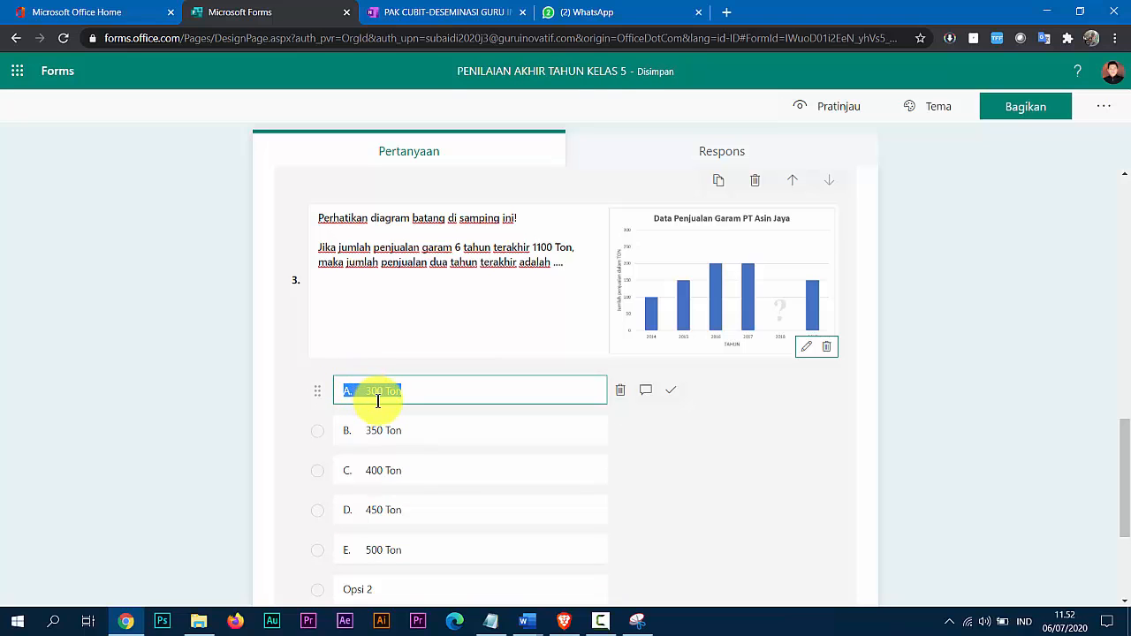
left_click(369, 390)
key("BackSpace")
key("BackSpace")
key("BackSpace")
left_click(364, 430)
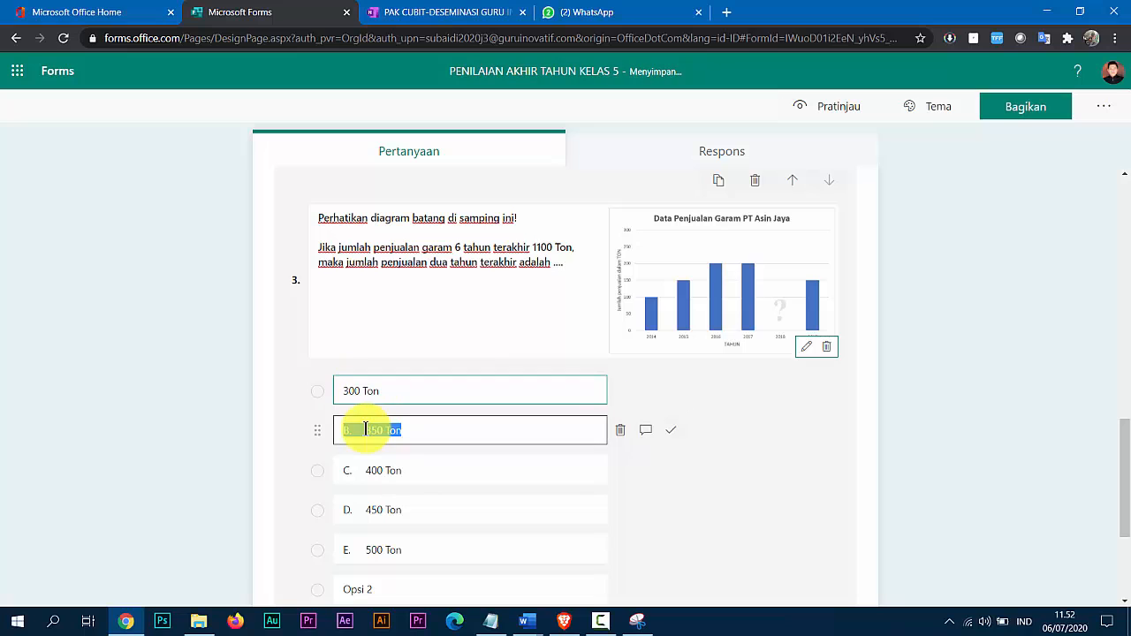
left_click(370, 430)
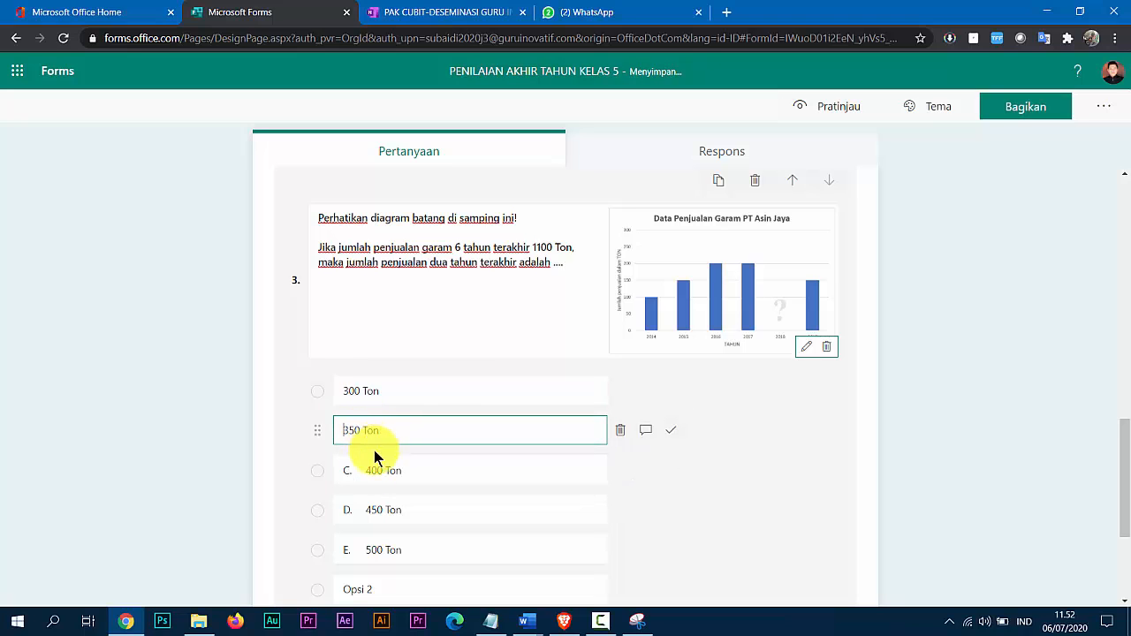
Remove the letter prefixes "C.", "D." and "E." from the 400 Ton, 450 Ton and 500 Ton options.
left_click(367, 461)
left_click(367, 468)
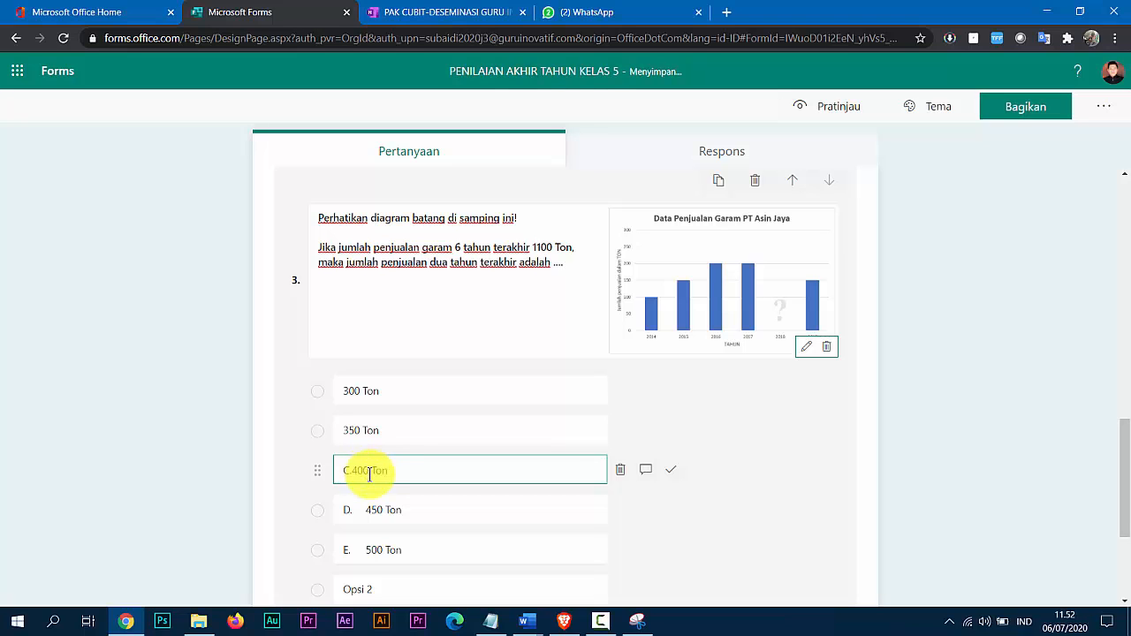
key("BackSpace")
key("BackSpace")
key("BackSpace")
left_click(366, 511)
left_click(365, 510)
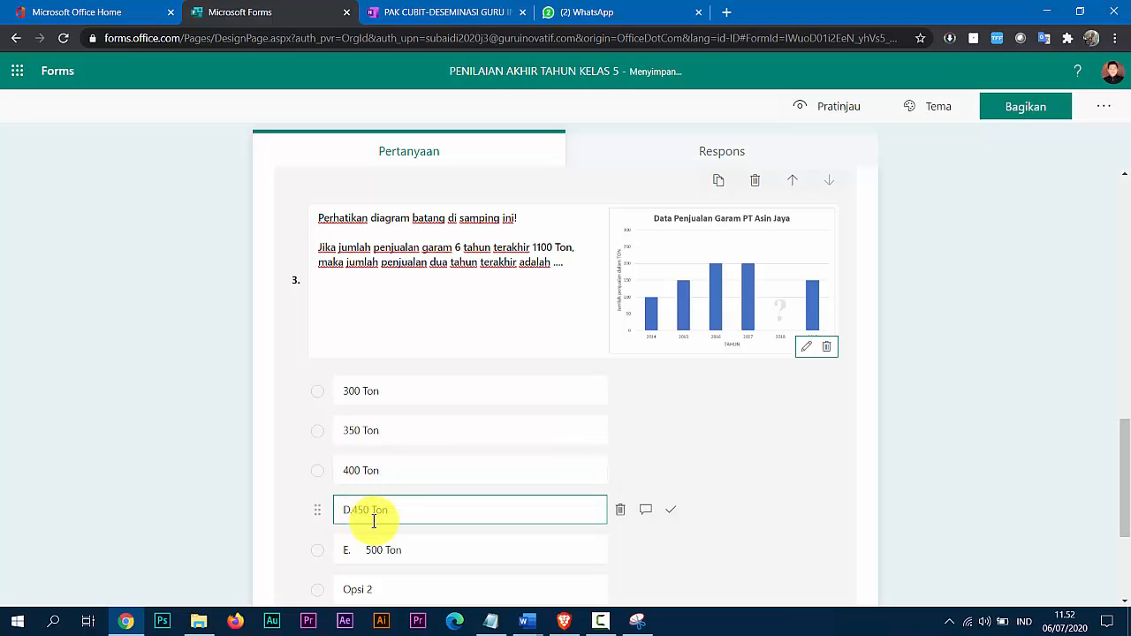
key("BackSpace")
key("BackSpace")
left_click(367, 549)
left_click(368, 554)
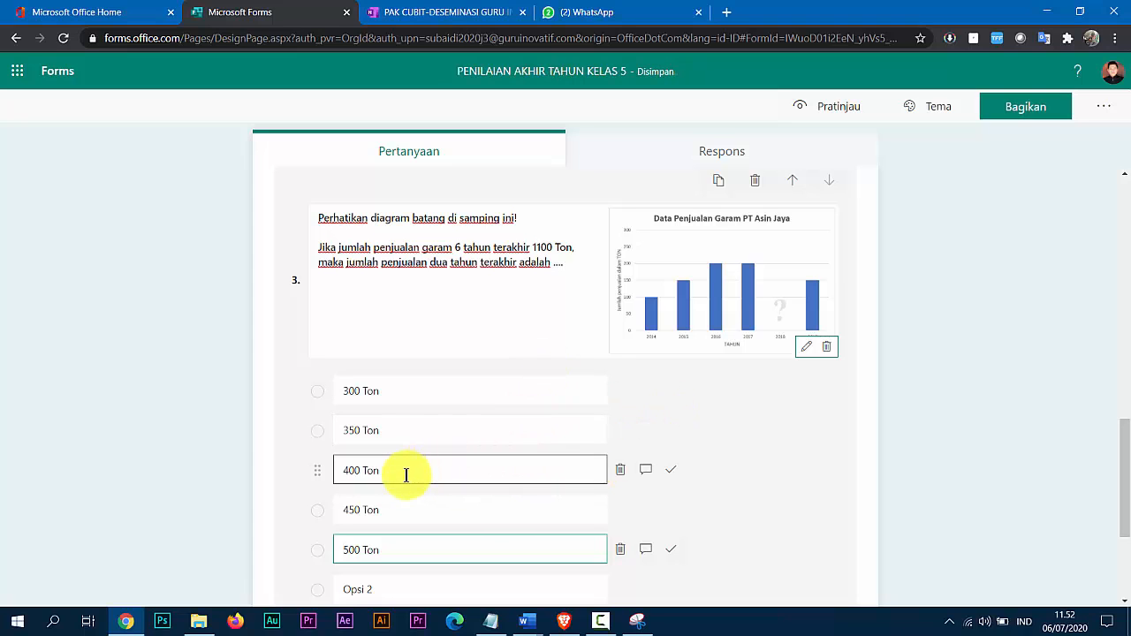
Mark 400 Ton as the correct answer of question 3 and set its points to 2.
left_click(671, 474)
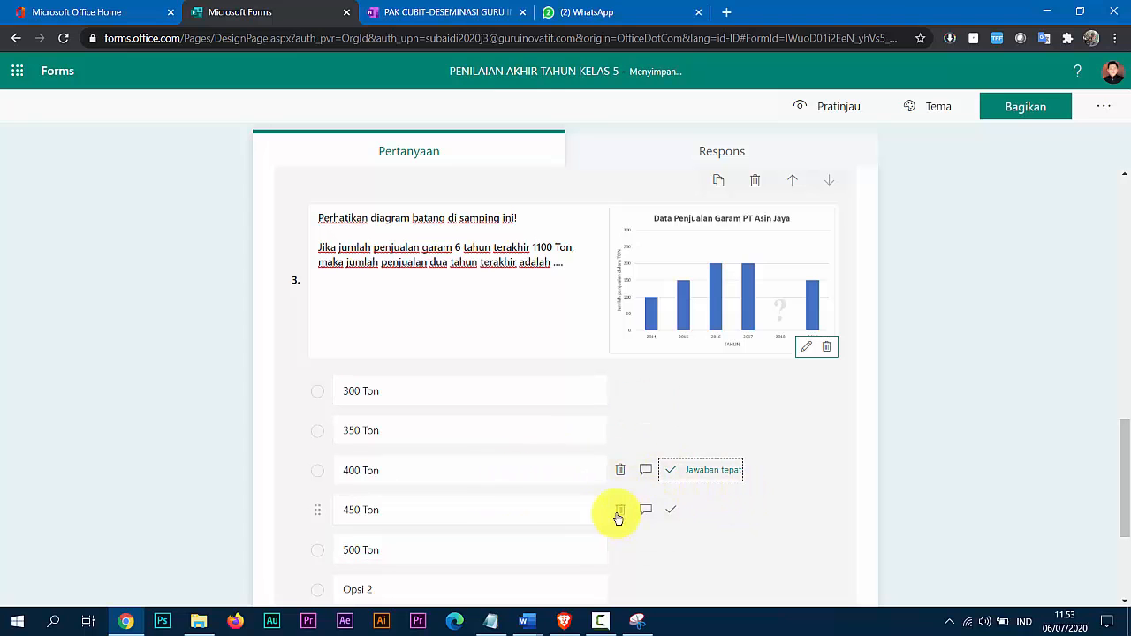
scroll(571, 516, "down", 2)
left_click(357, 533)
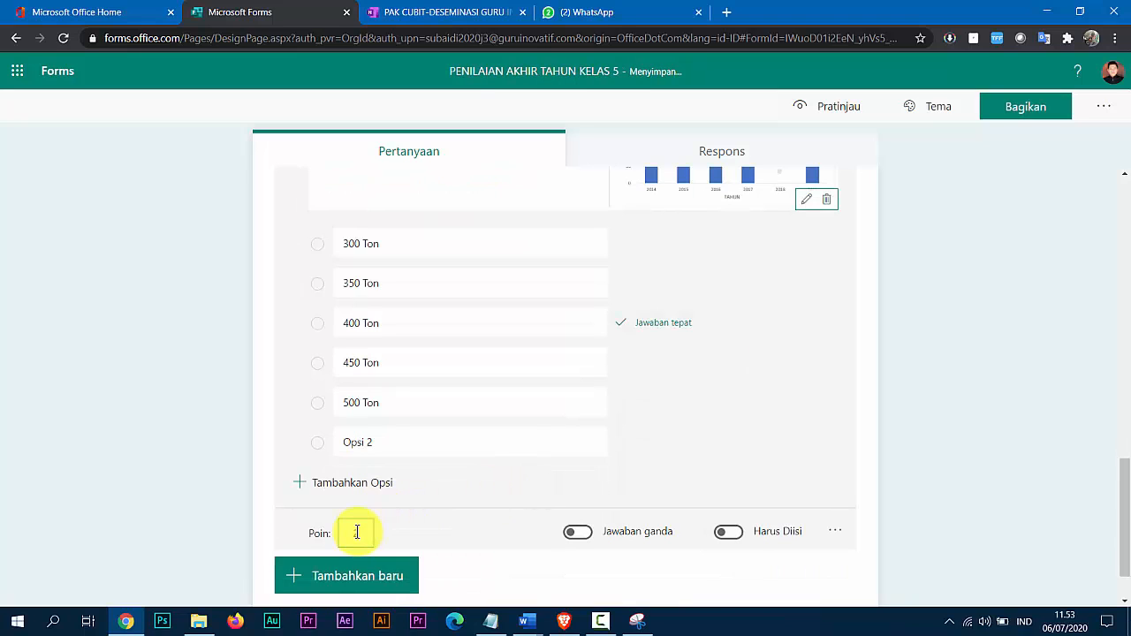
type("2")
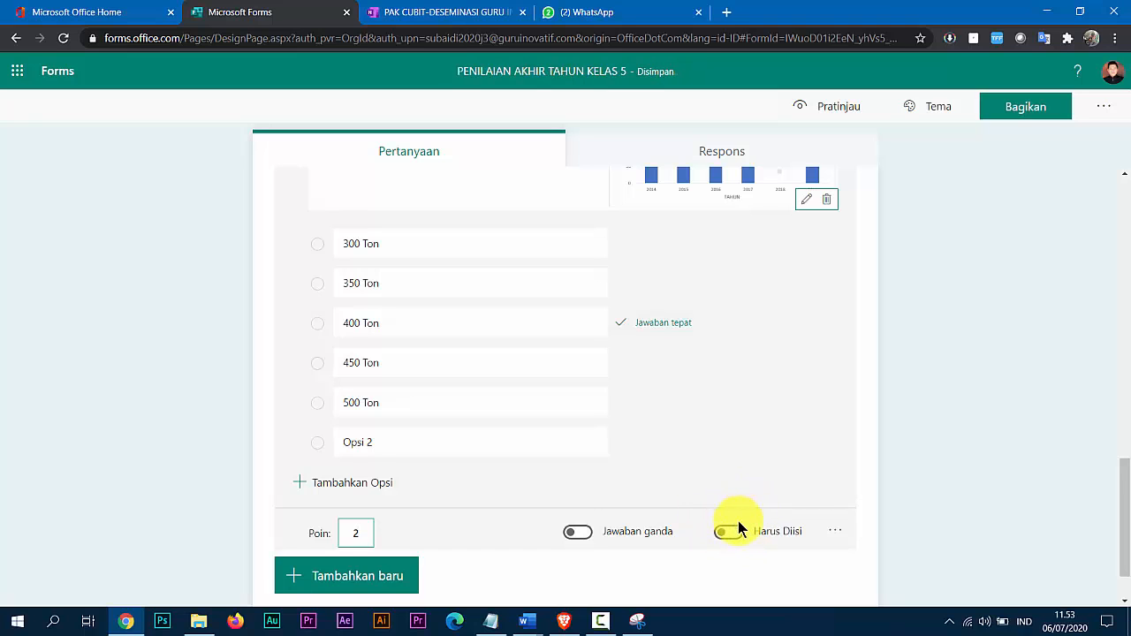
Review question 3 with its image and options, the form title, and the questions in both sections.
scroll(693, 460, "up", 3)
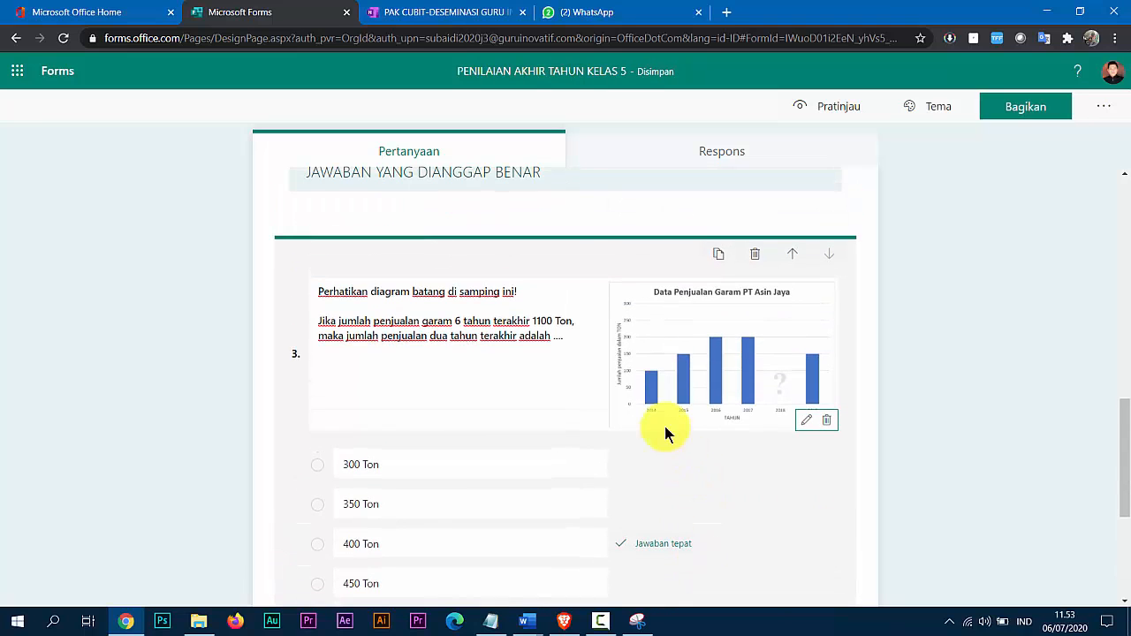
scroll(695, 480, "down", 2)
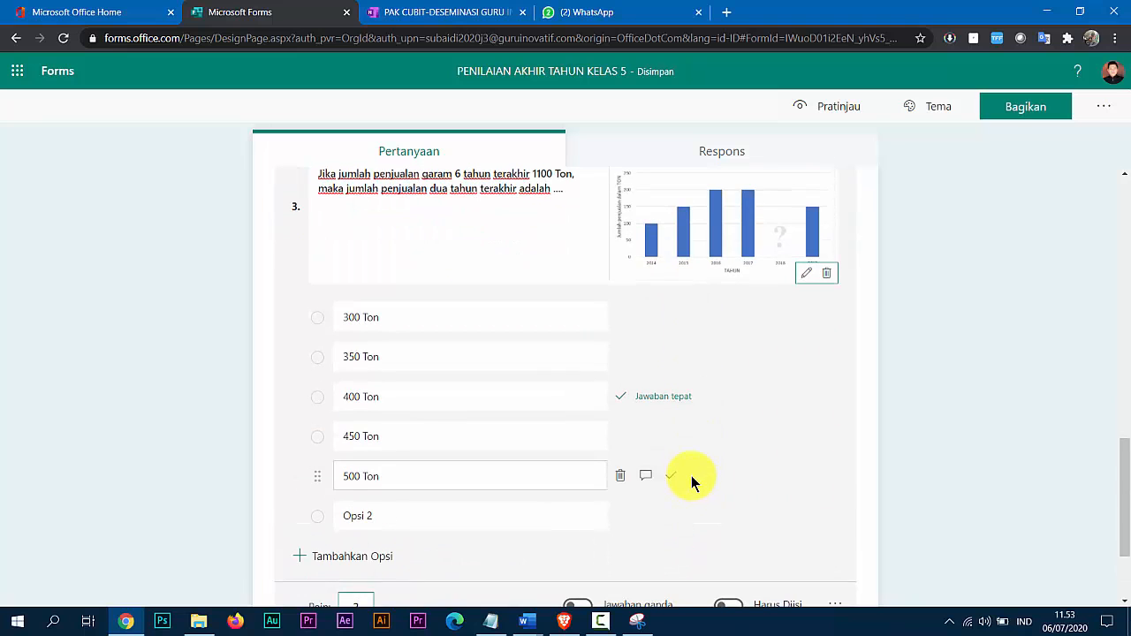
scroll(691, 473, "down", 2)
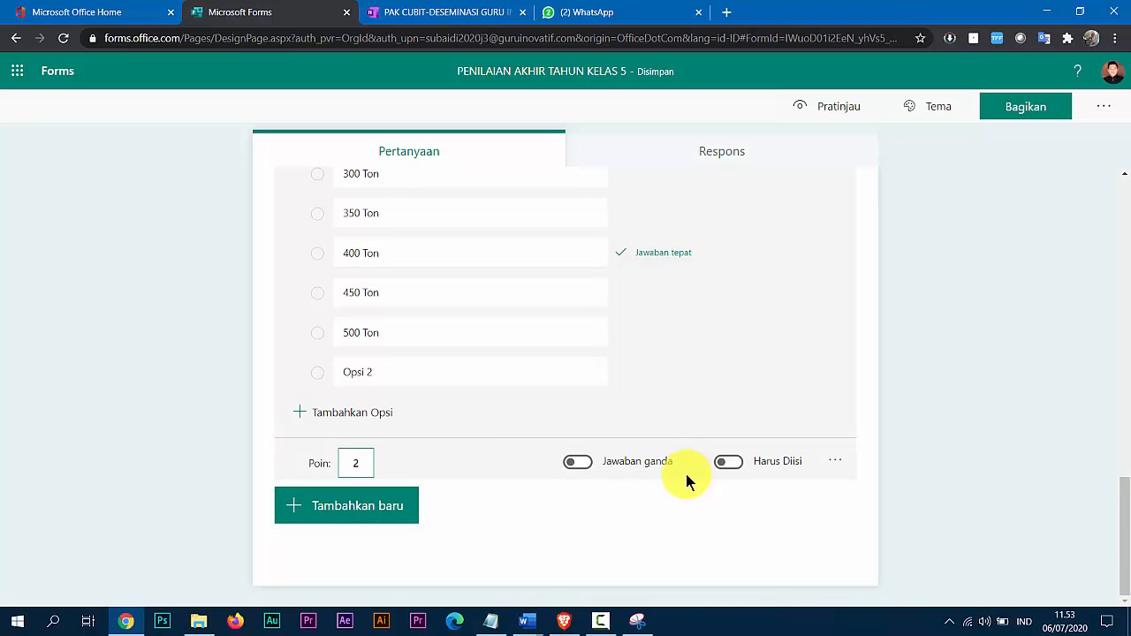
scroll(685, 470, "up", 3)
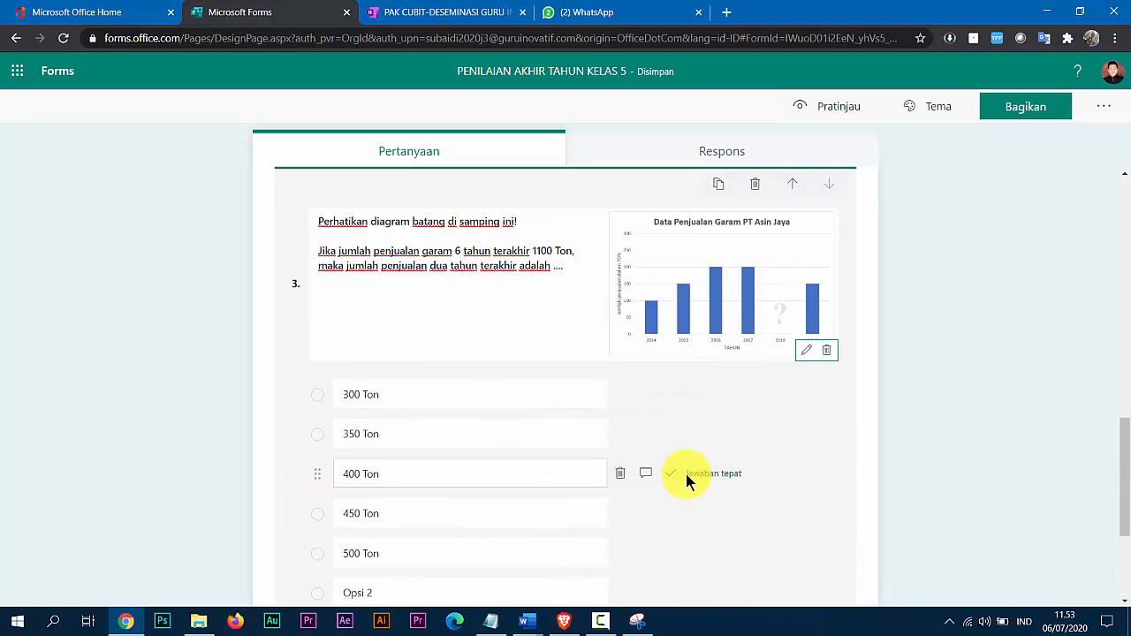
scroll(686, 474, "up", 10)
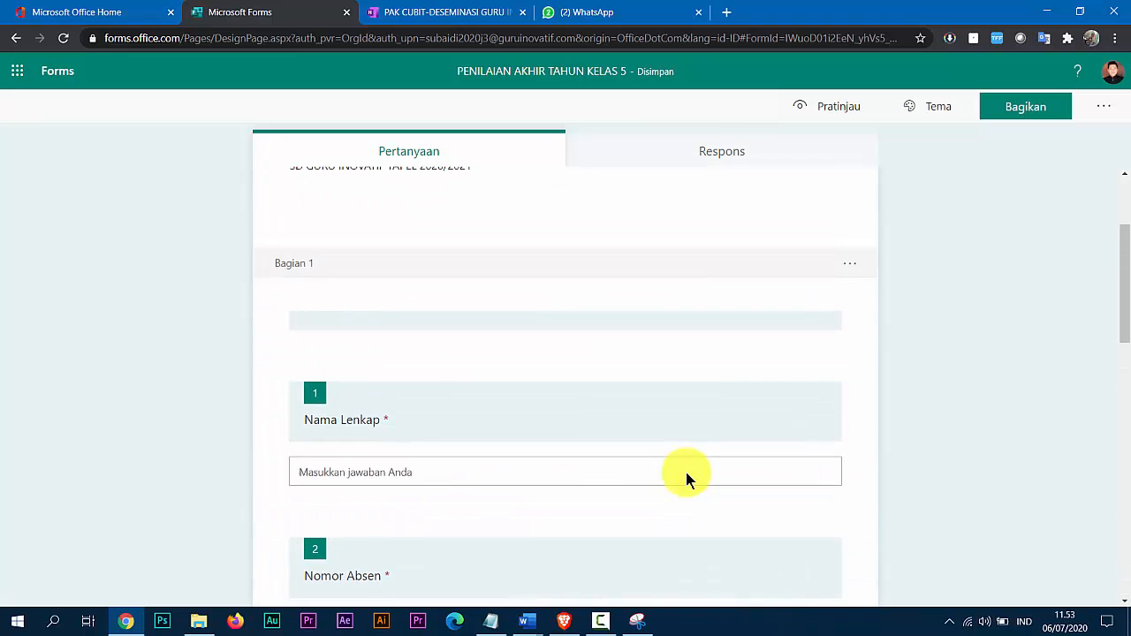
scroll(686, 475, "up", 2)
scroll(688, 473, "down", 1)
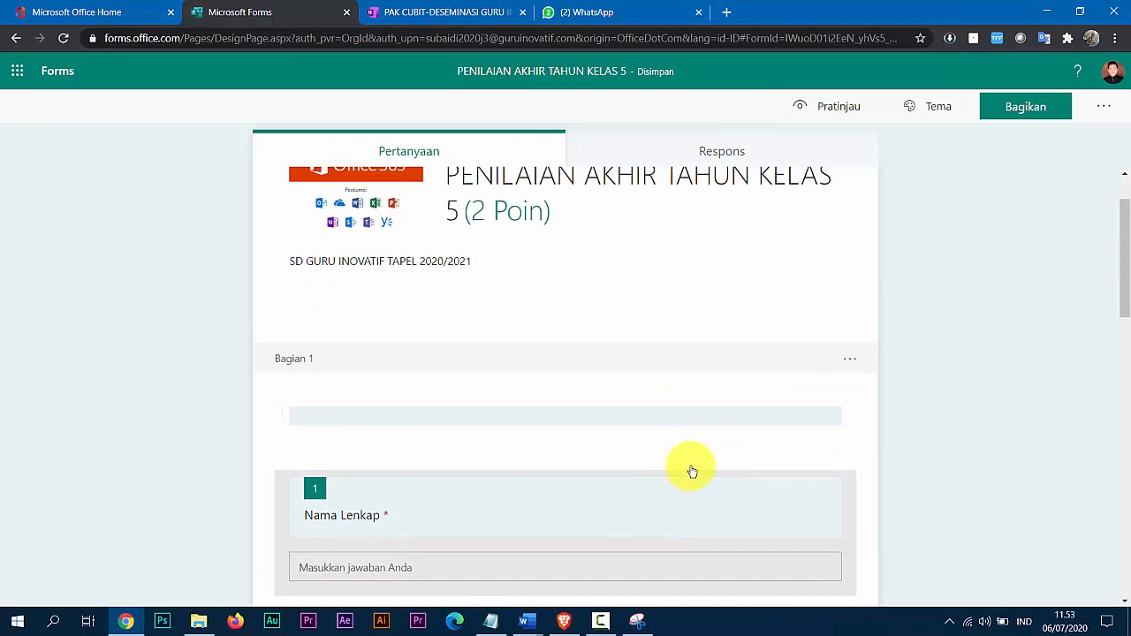
scroll(692, 471, "up", 1)
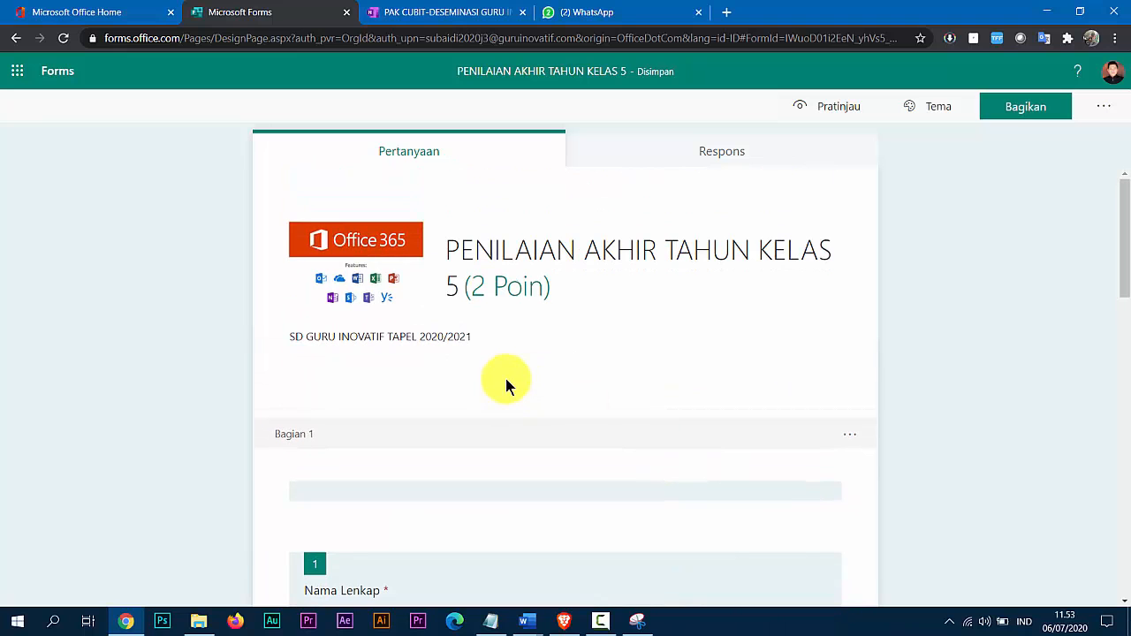
scroll(505, 379, "down", 3)
scroll(500, 345, "down", 3)
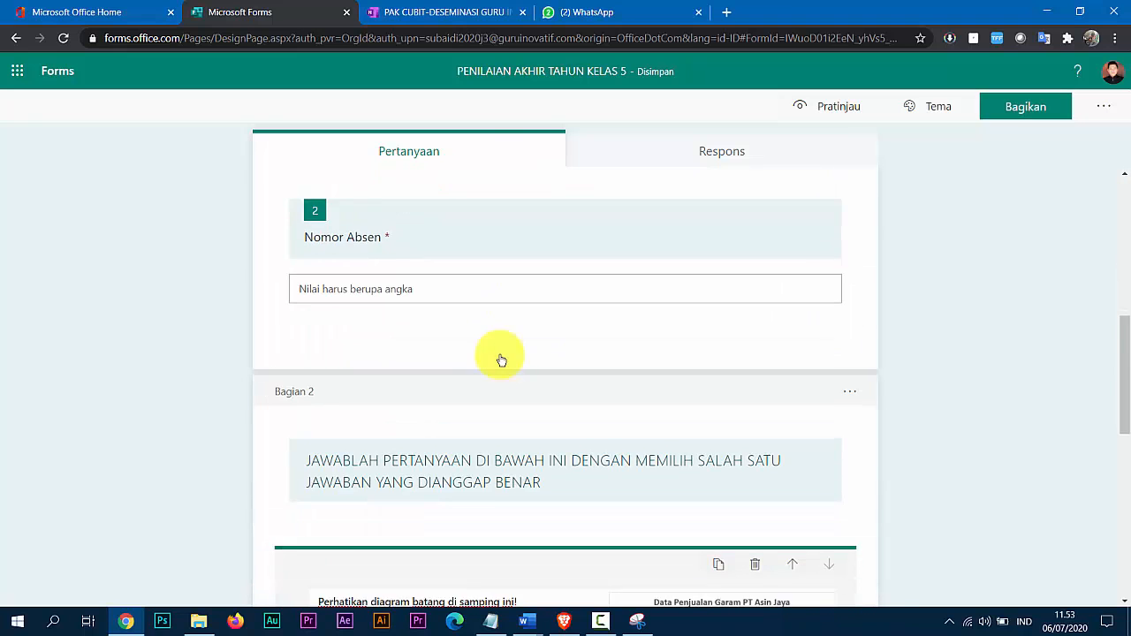
scroll(504, 371, "up", 6)
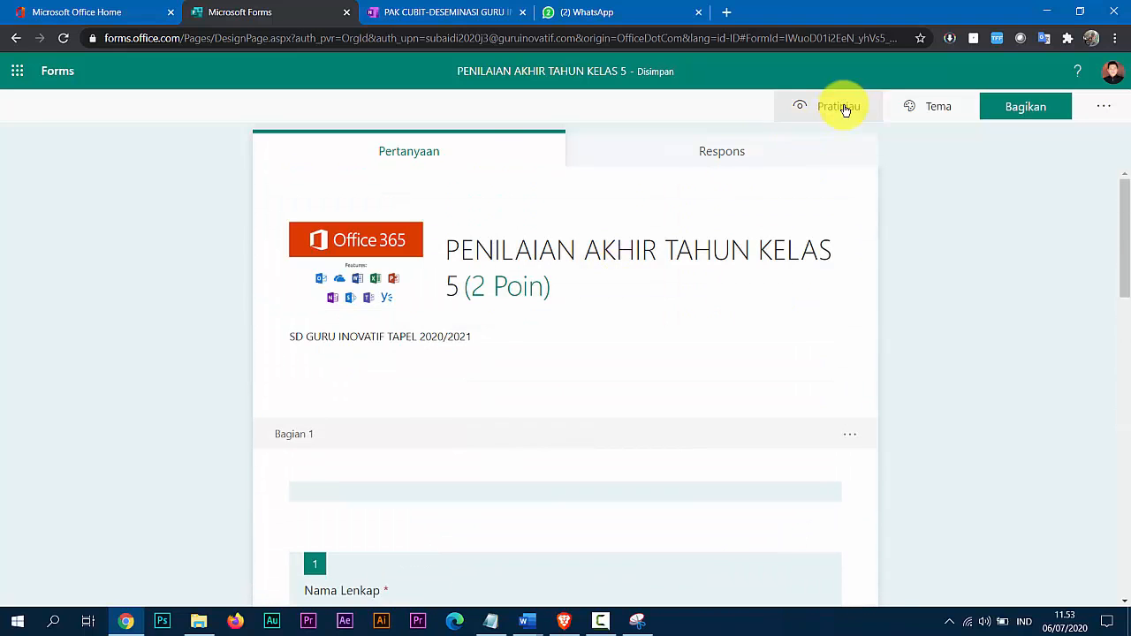
Open the form preview and examine the header and the student identity questions on its first page.
left_click(843, 107)
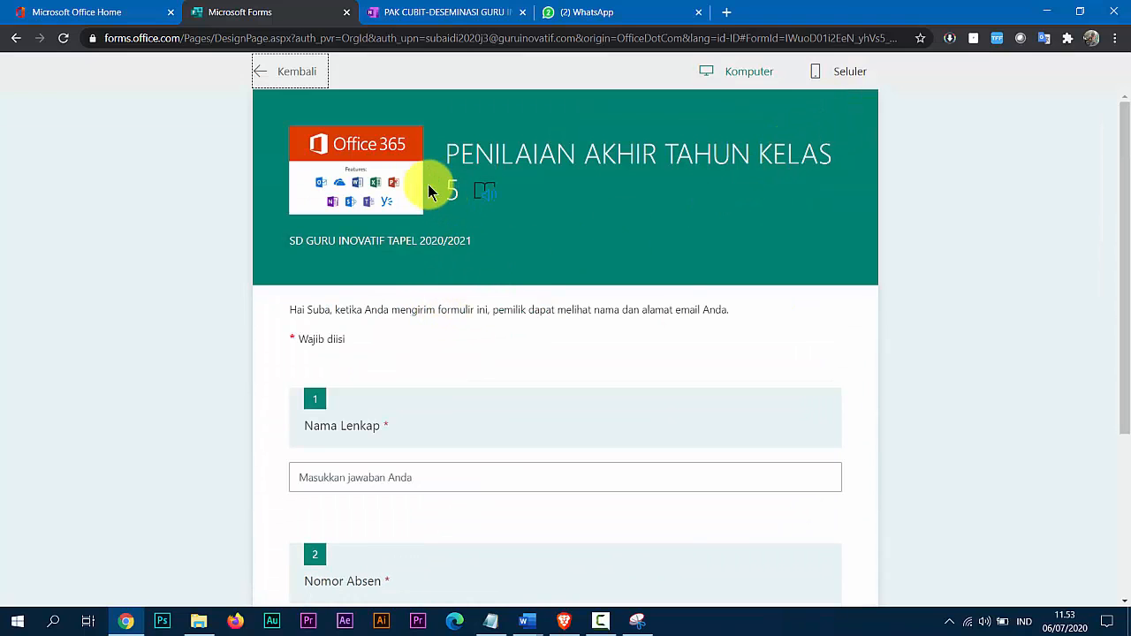
scroll(447, 301, "down", 1)
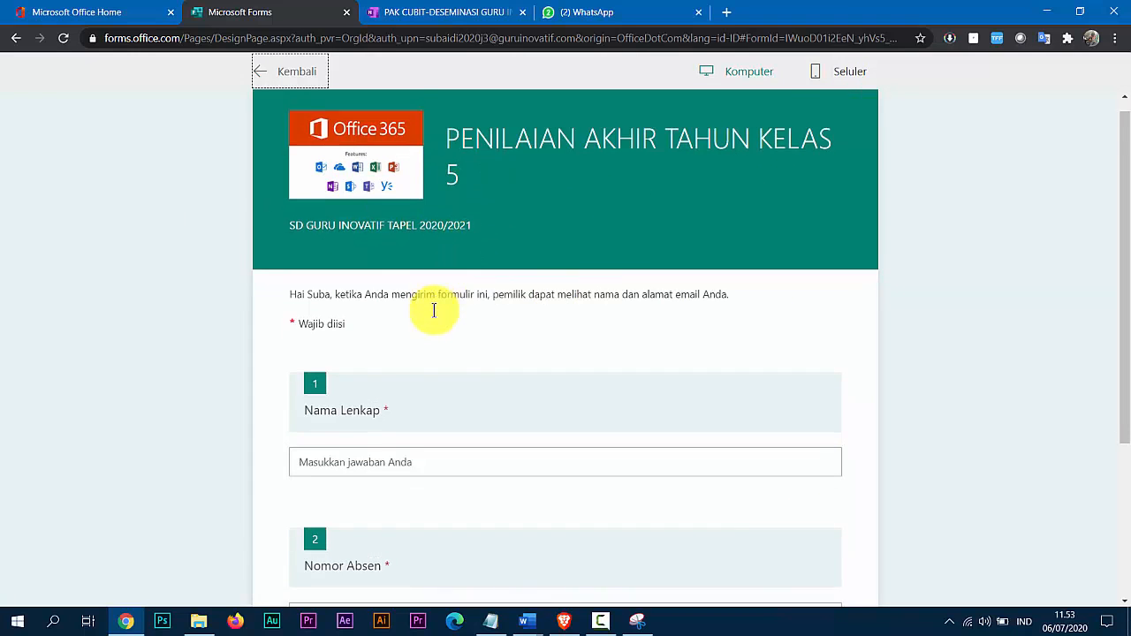
scroll(434, 310, "down", 3)
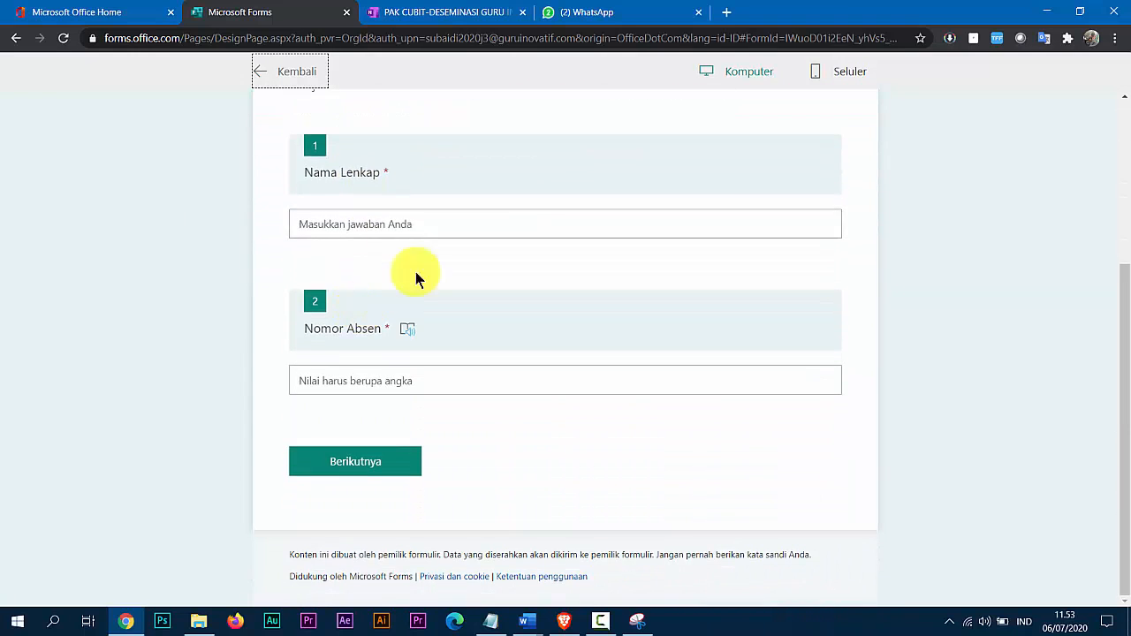
Try to continue to the preview's next page without answering the required questions, and examine the errors on Nama Lenkap and Nomor Absen.
scroll(415, 278, "up", 3)
scroll(438, 322, "down", 1)
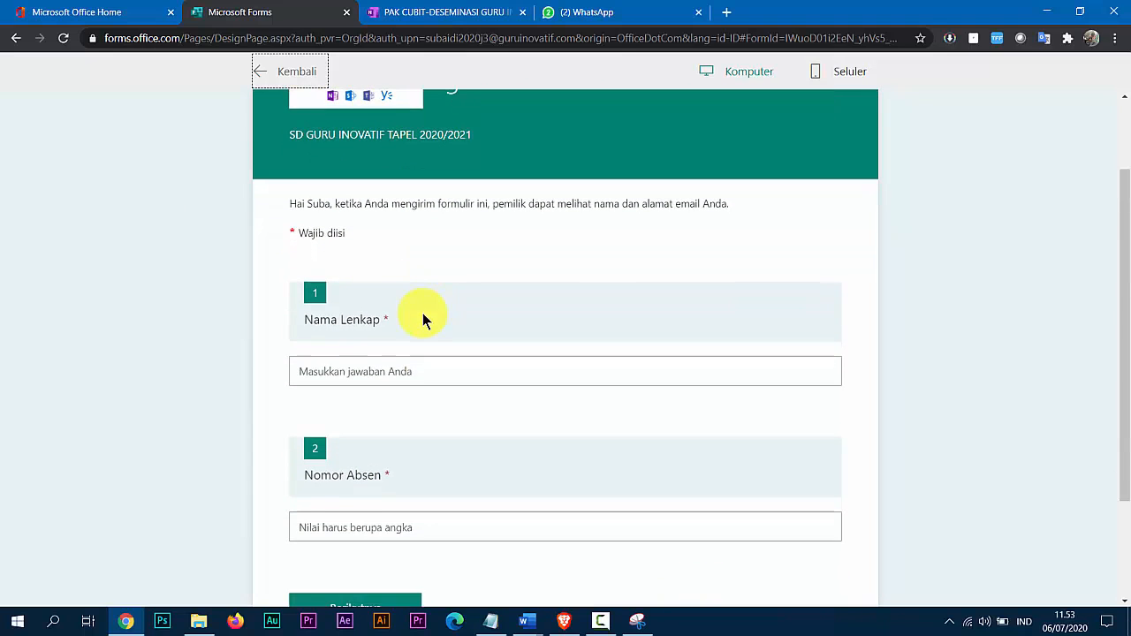
scroll(374, 418, "down", 1)
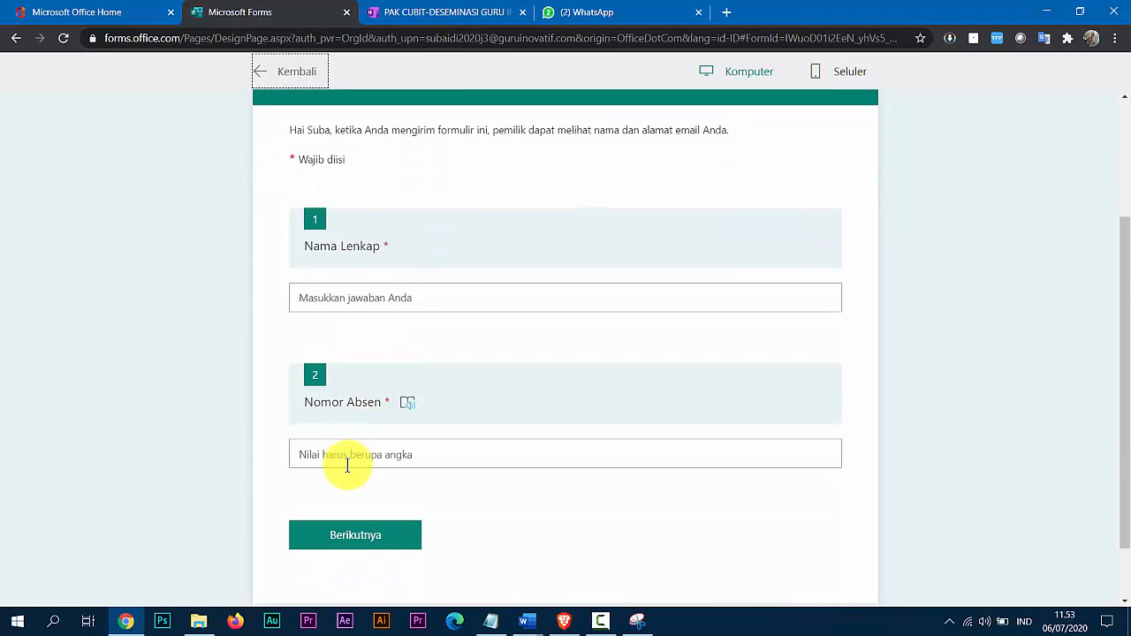
left_click(354, 535)
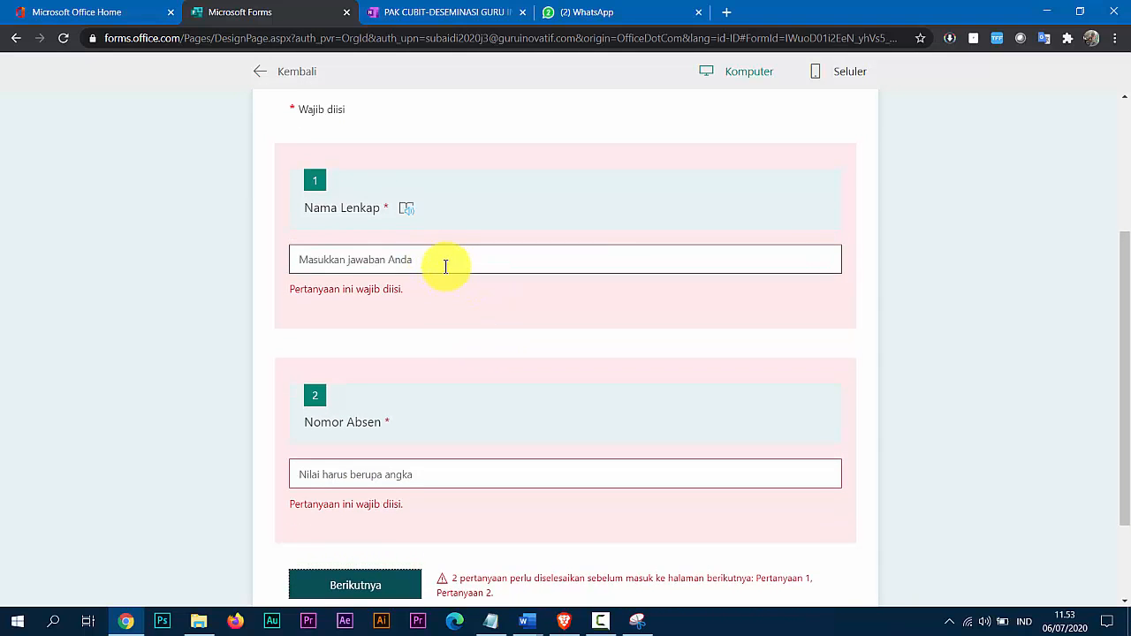
scroll(445, 262, "up", 2)
scroll(374, 457, "down", 3)
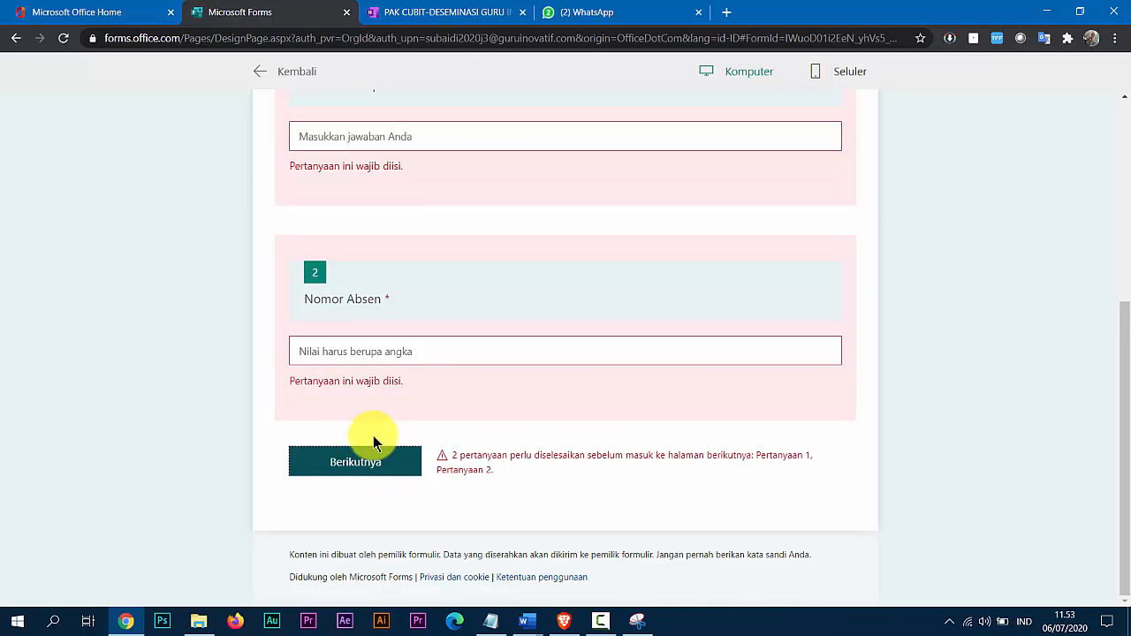
scroll(404, 328, "up", 4)
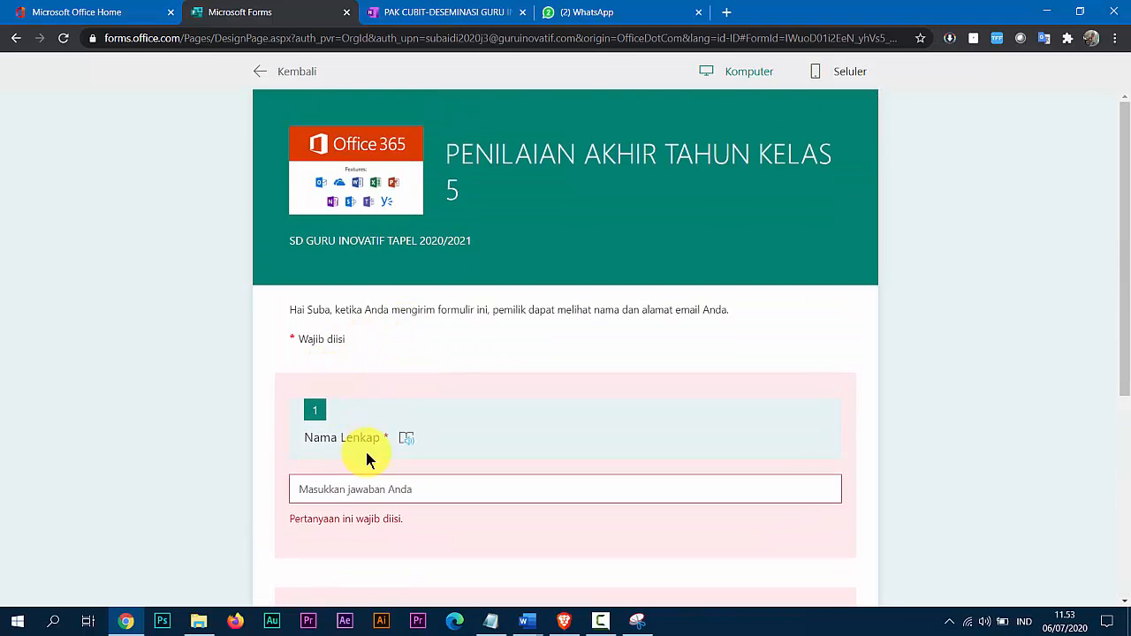
scroll(366, 454, "down", 4)
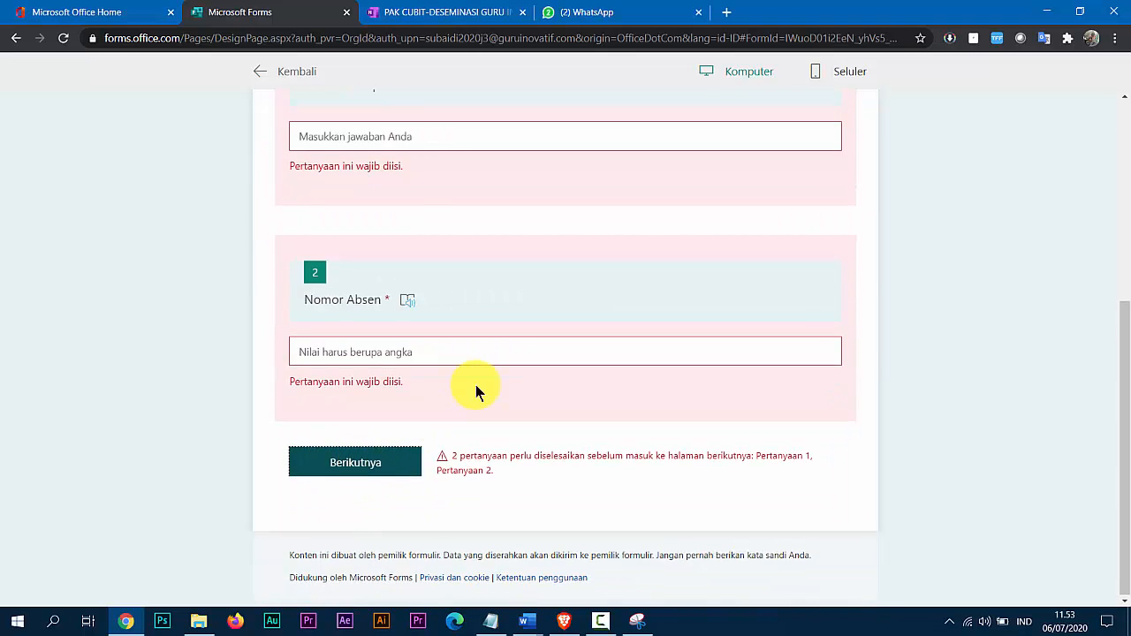
Fill in the student's full name and attendance number 65 in the preview, continue to the next page and examine question 3.
scroll(424, 395, "up", 4)
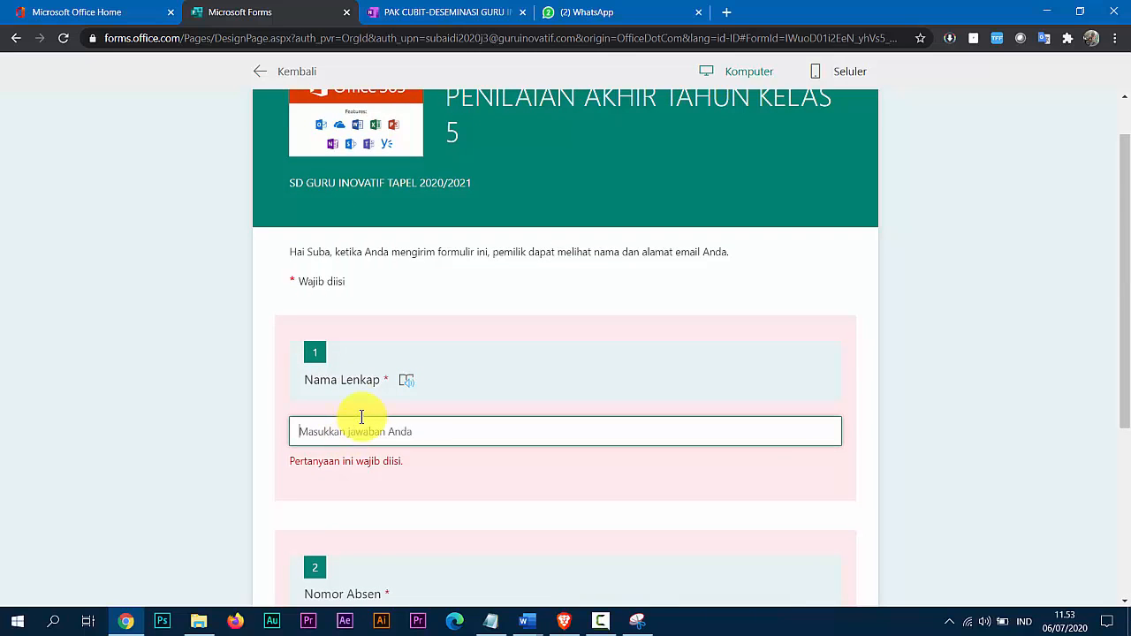
type("Subaidi")
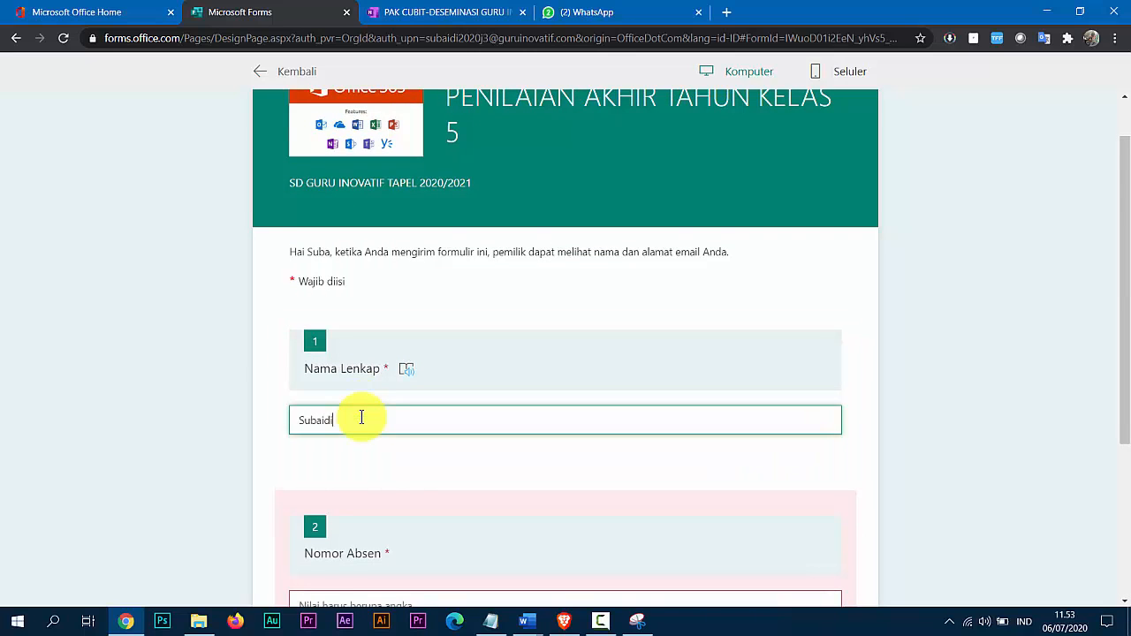
key("Tab")
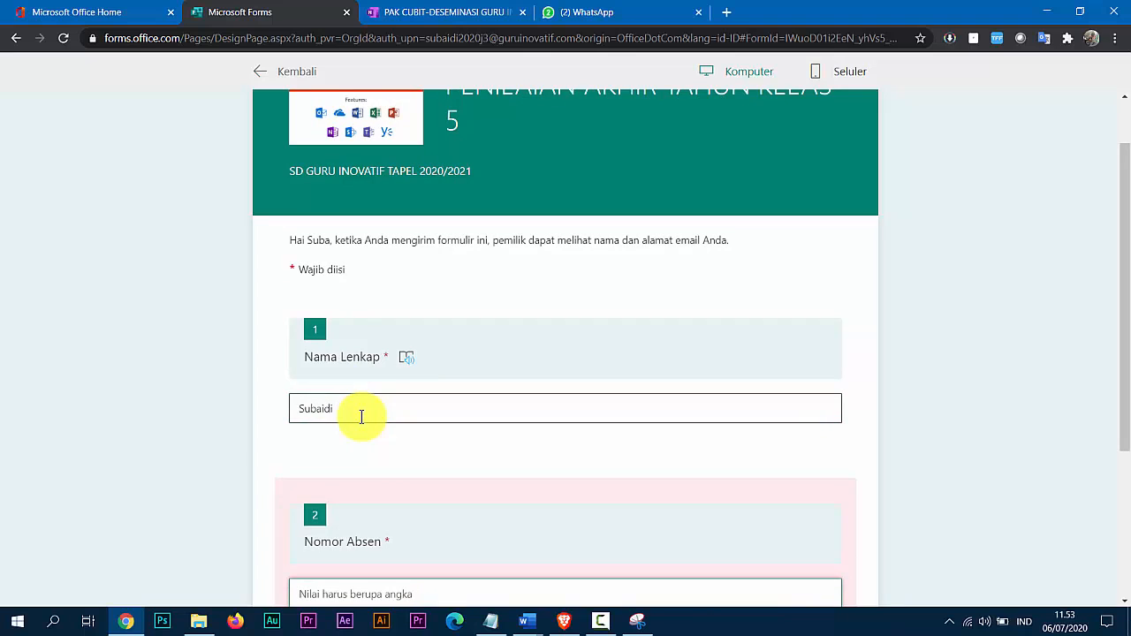
type("65")
scroll(371, 420, "down", 2)
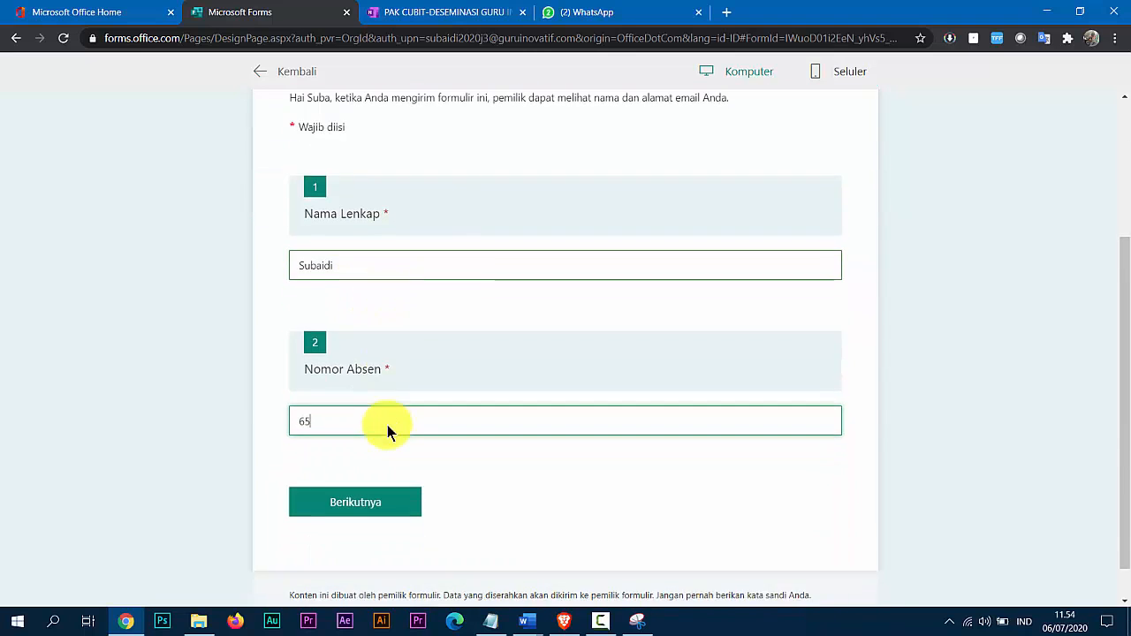
left_click(368, 468)
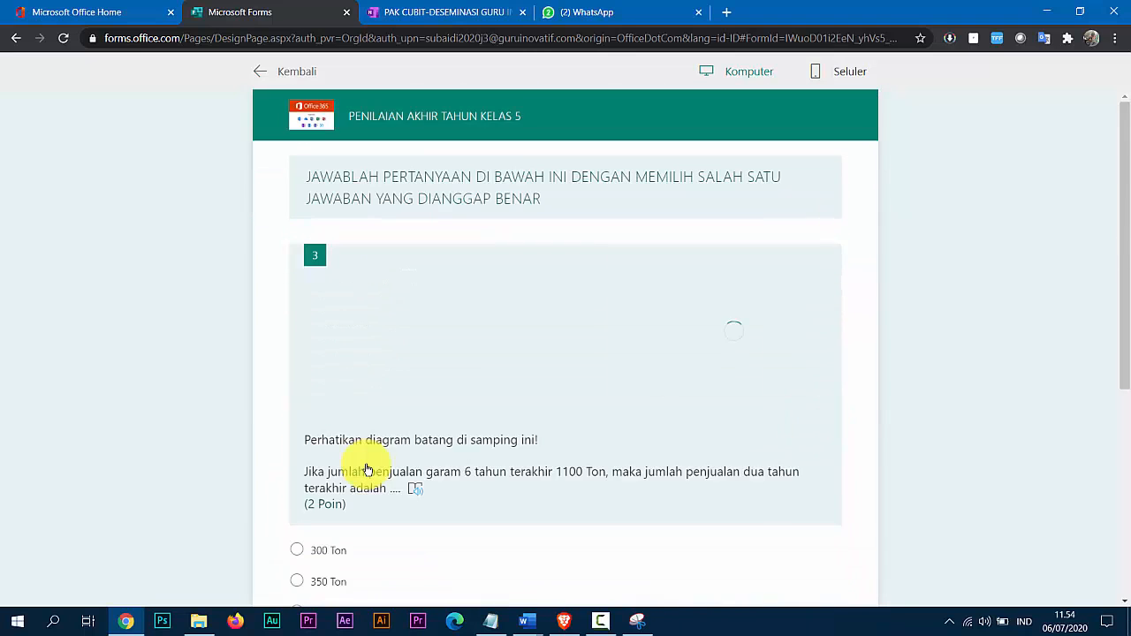
scroll(450, 326, "down", 4)
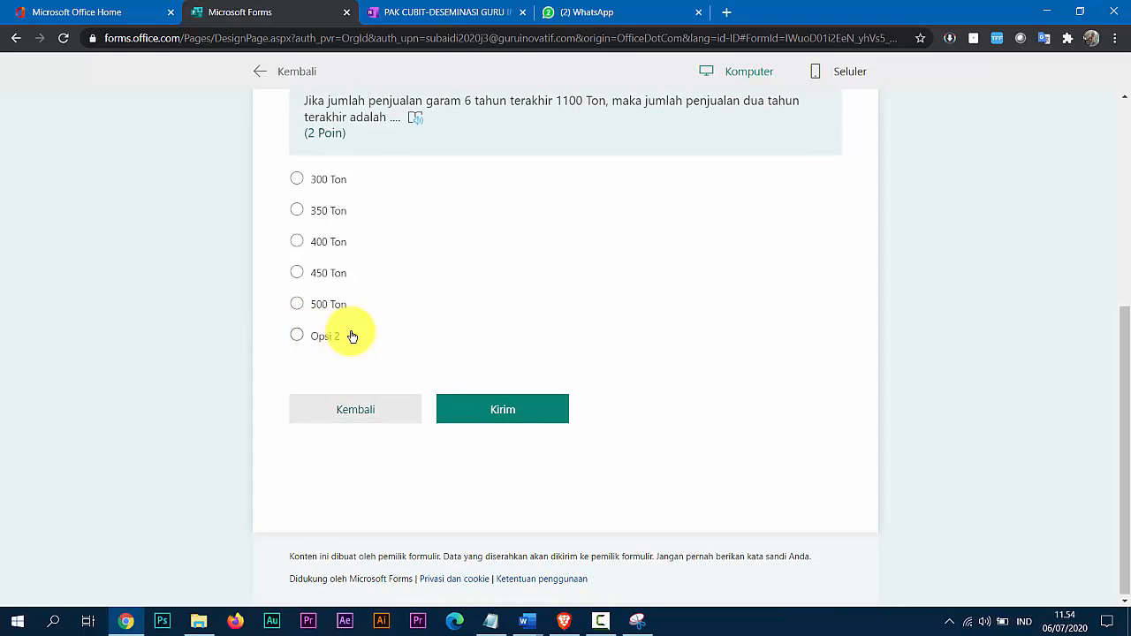
scroll(378, 381, "up", 4)
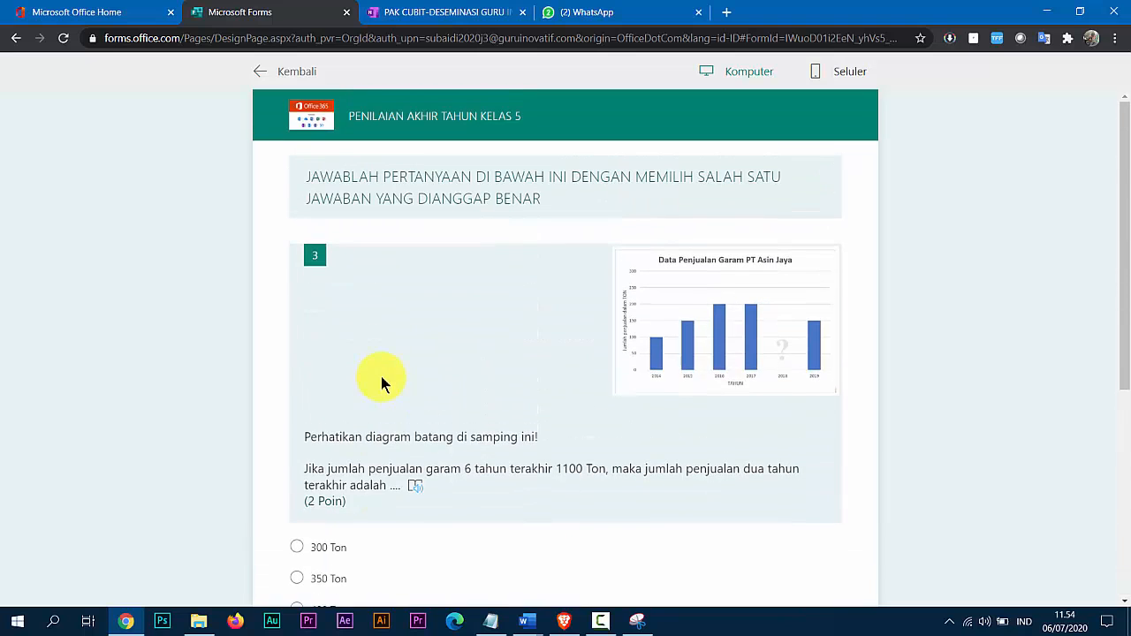
Return to the form editor and delete the leftover option "Opsi 2" from question 3.
left_click(287, 75)
scroll(415, 358, "down", 5)
scroll(407, 345, "down", 7)
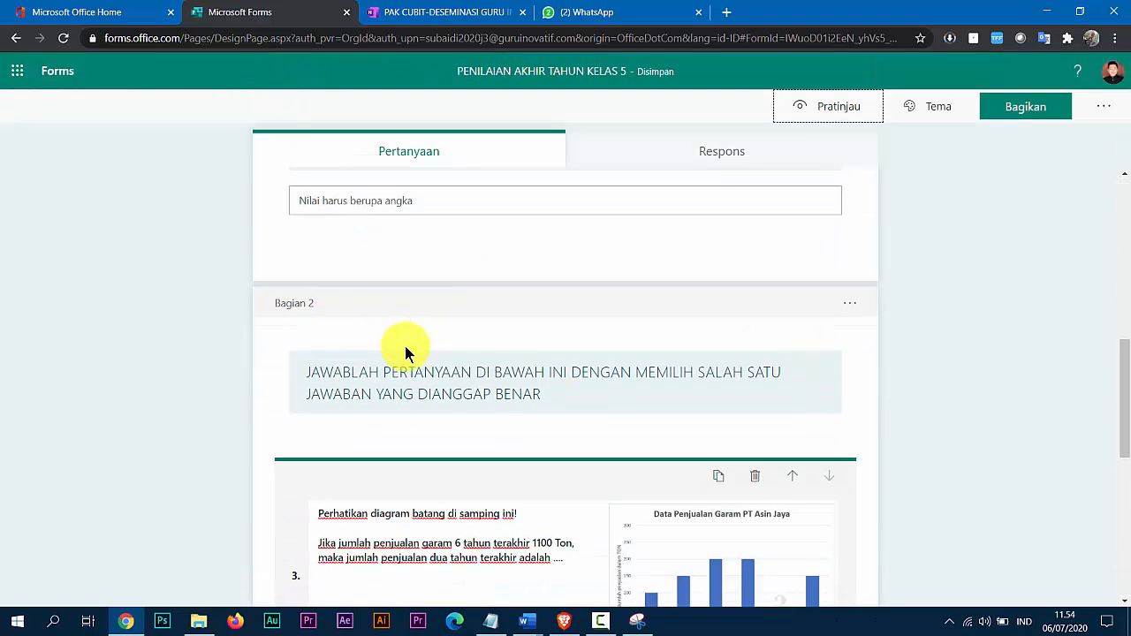
left_click(355, 370)
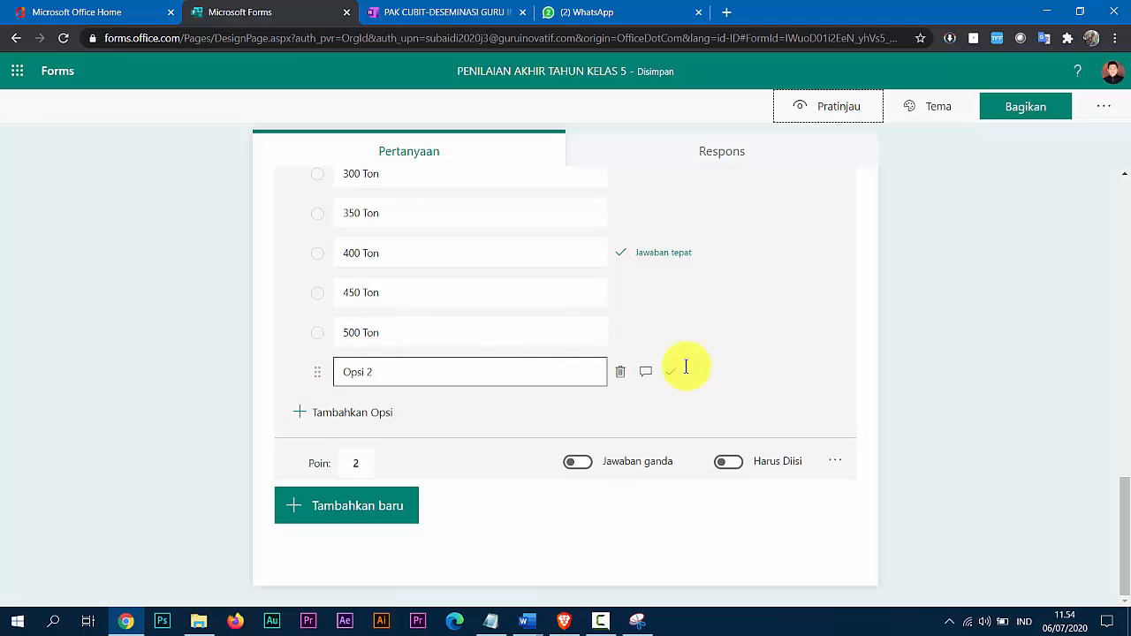
left_click(622, 376)
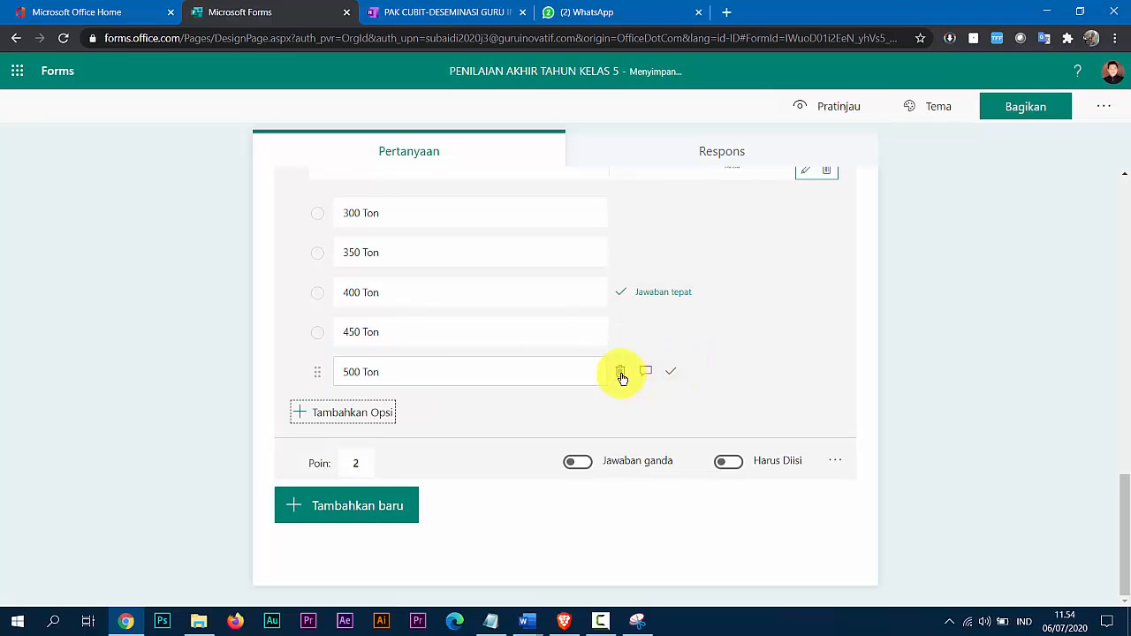
scroll(407, 467, "up", 5)
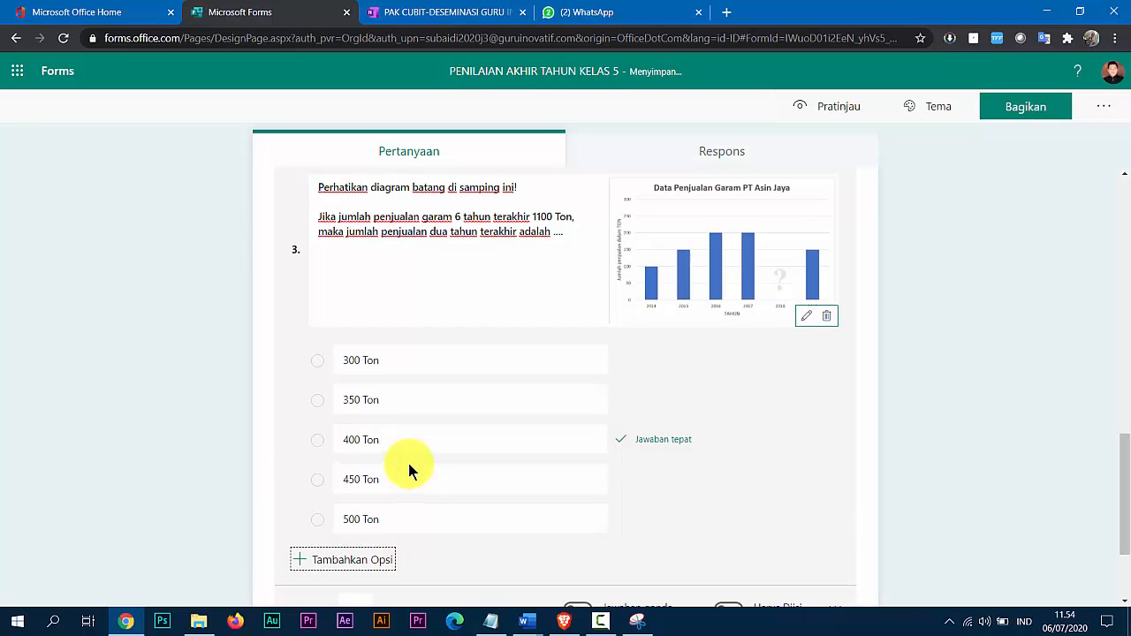
scroll(412, 450, "down", 5)
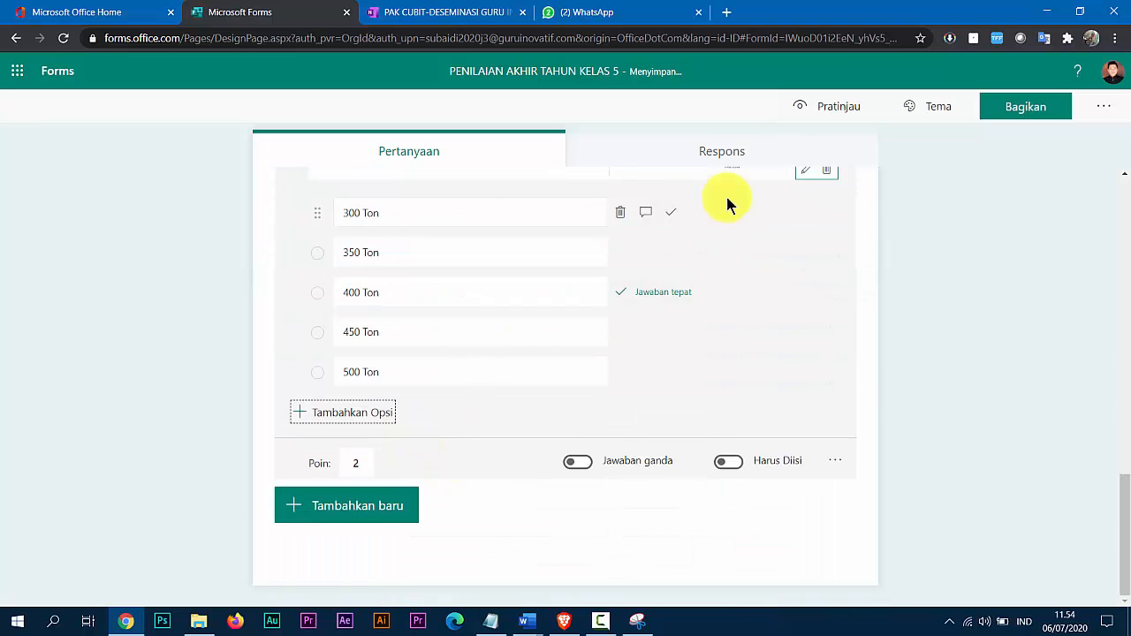
Preview the form again, answer Nama Lenkap with "agag" and Nomor Absen with 45, and continue to the next page.
left_click(823, 107)
scroll(408, 360, "down", 3)
left_click(361, 257)
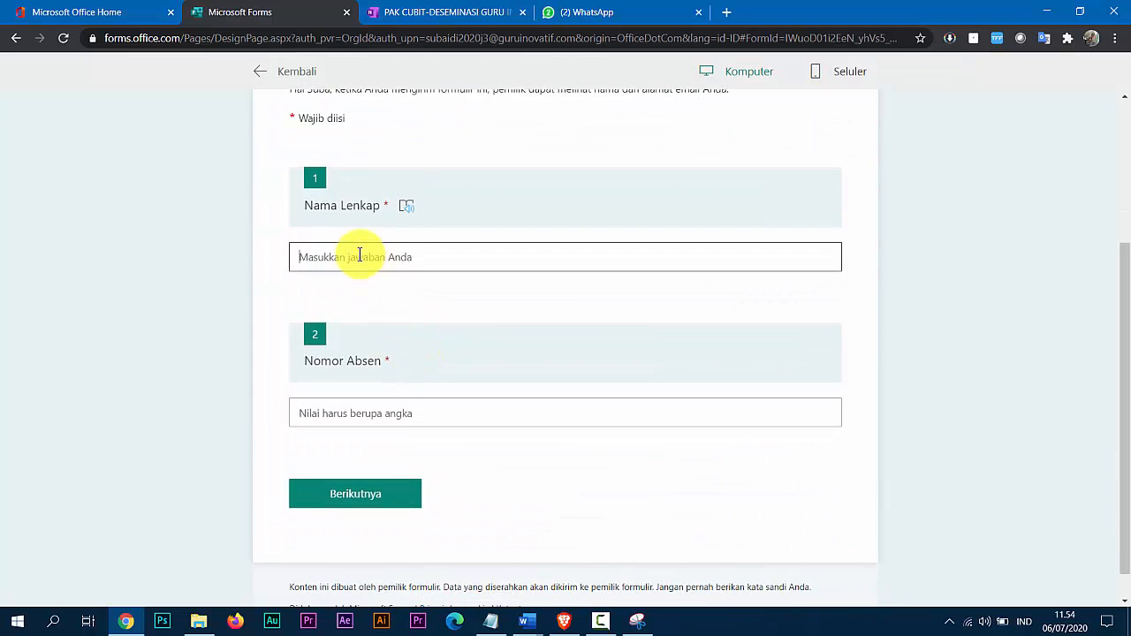
scroll(383, 366, "up", 3)
type("agag")
scroll(341, 512, "down", 3)
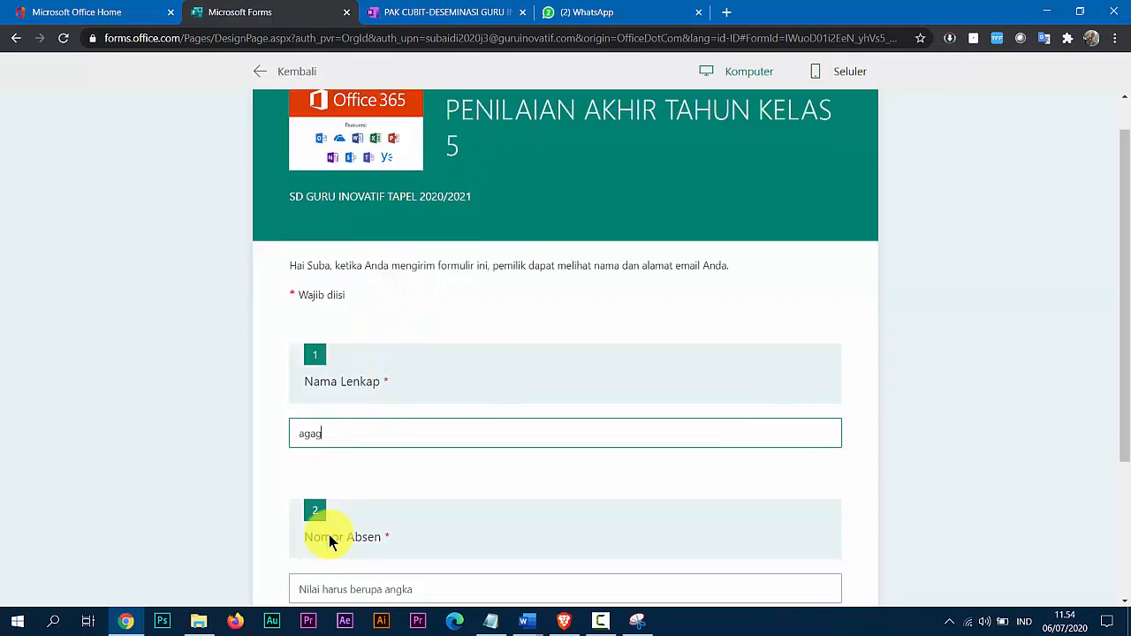
left_click(387, 408)
type("45")
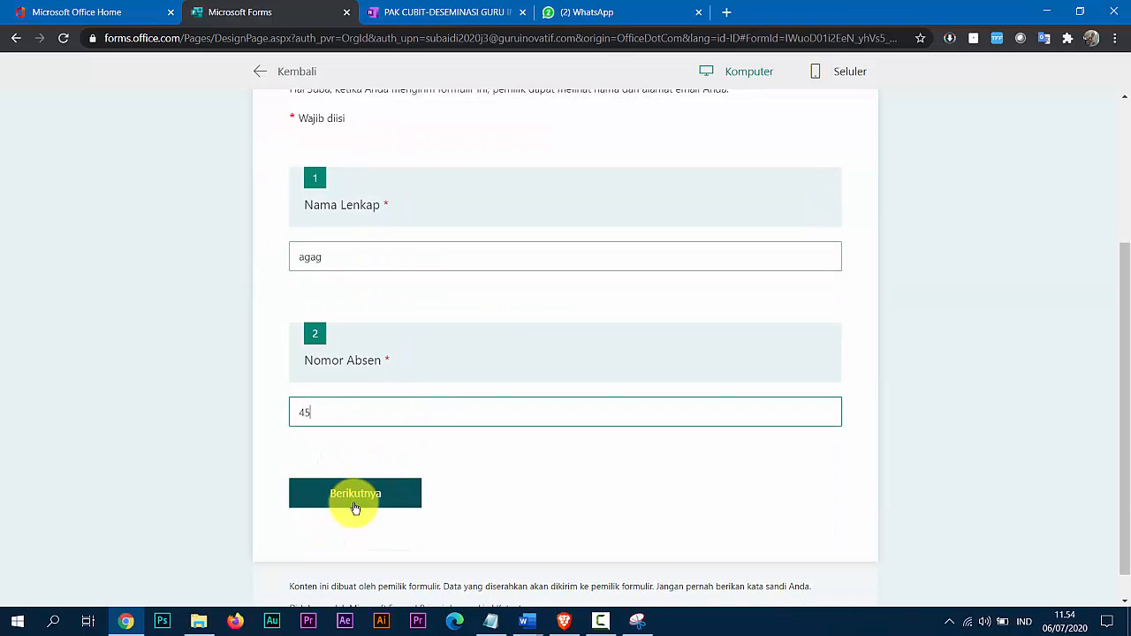
left_click(358, 492)
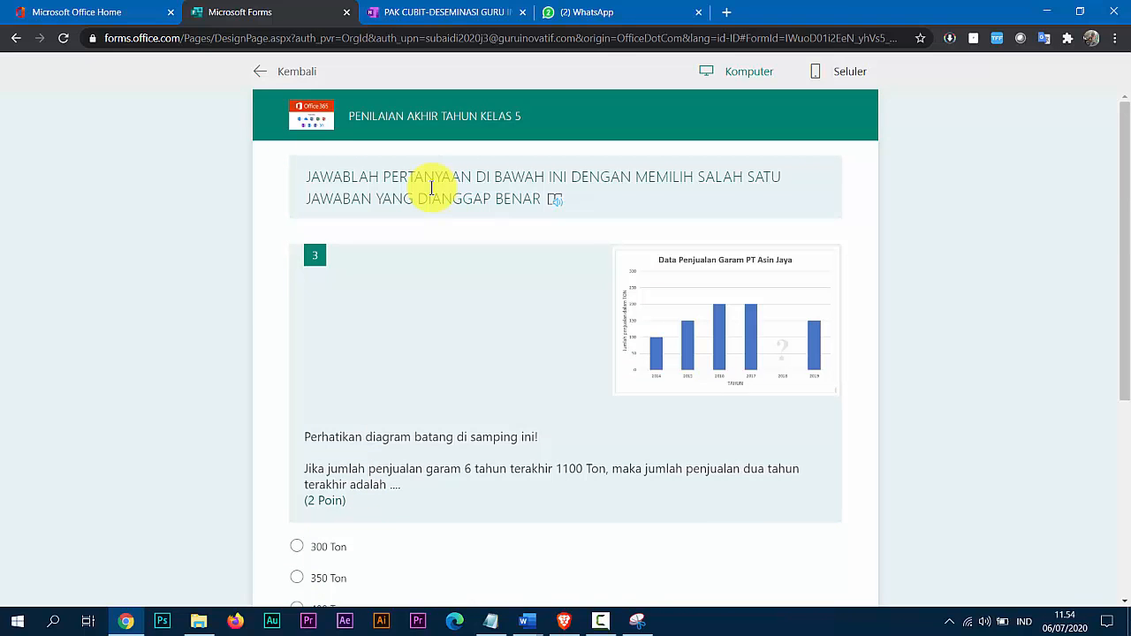
Examine the chart, text and answer options of question 3 in the preview, and return to the question in the editor.
scroll(436, 237, "down", 5)
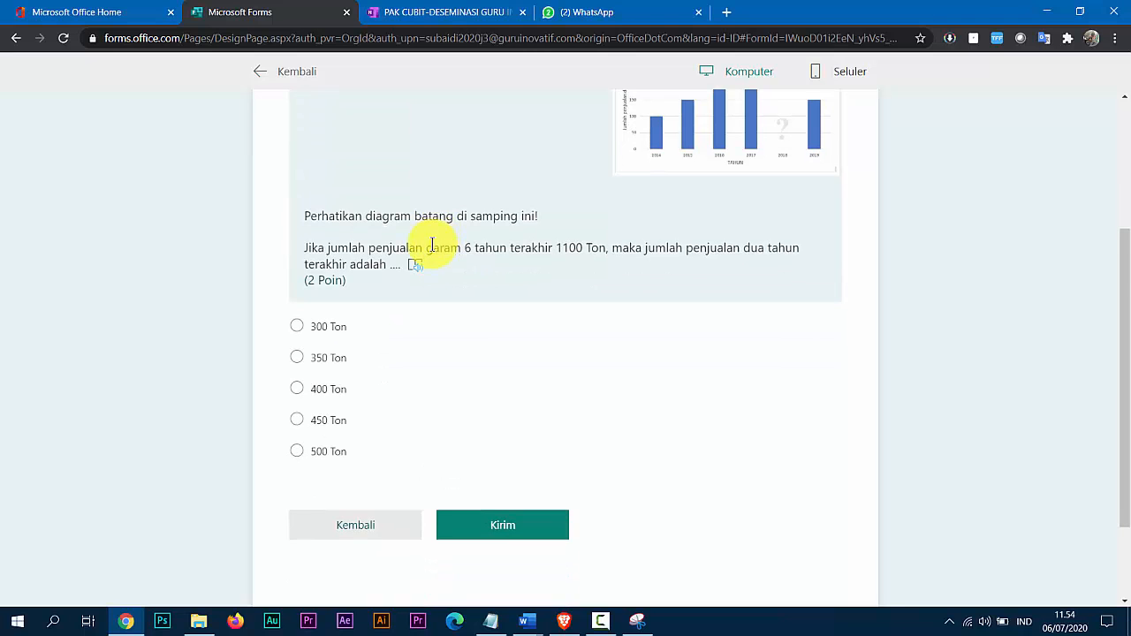
scroll(415, 265, "down", 2)
scroll(430, 327, "up", 3)
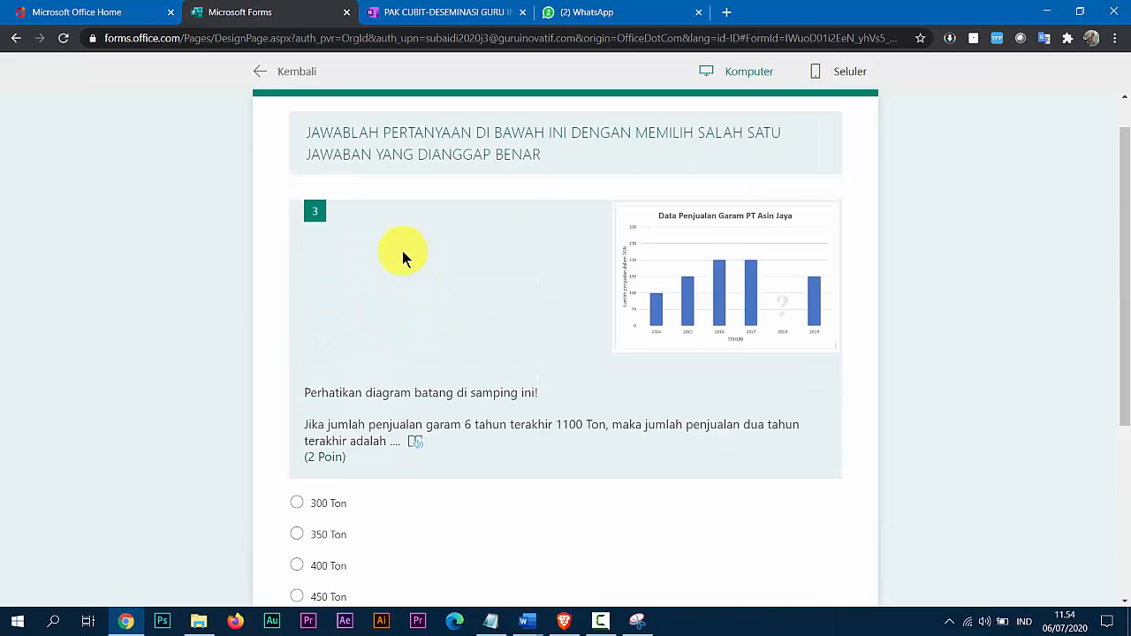
scroll(402, 255, "up", 1)
left_click(292, 82)
left_click(404, 329)
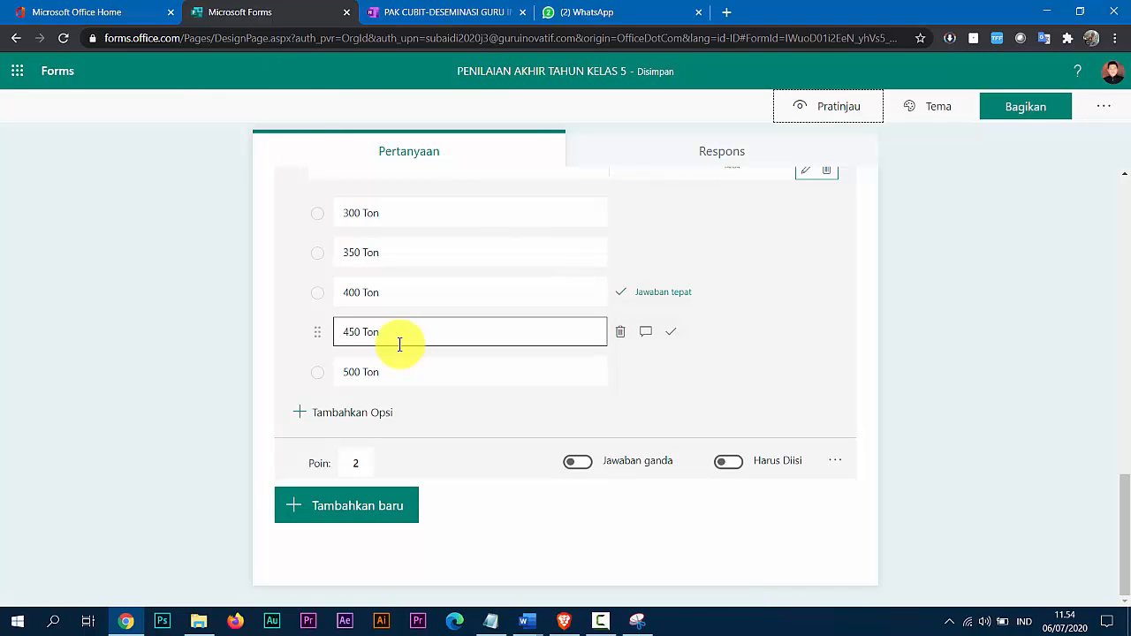
left_click(411, 372)
scroll(412, 374, "up", 5)
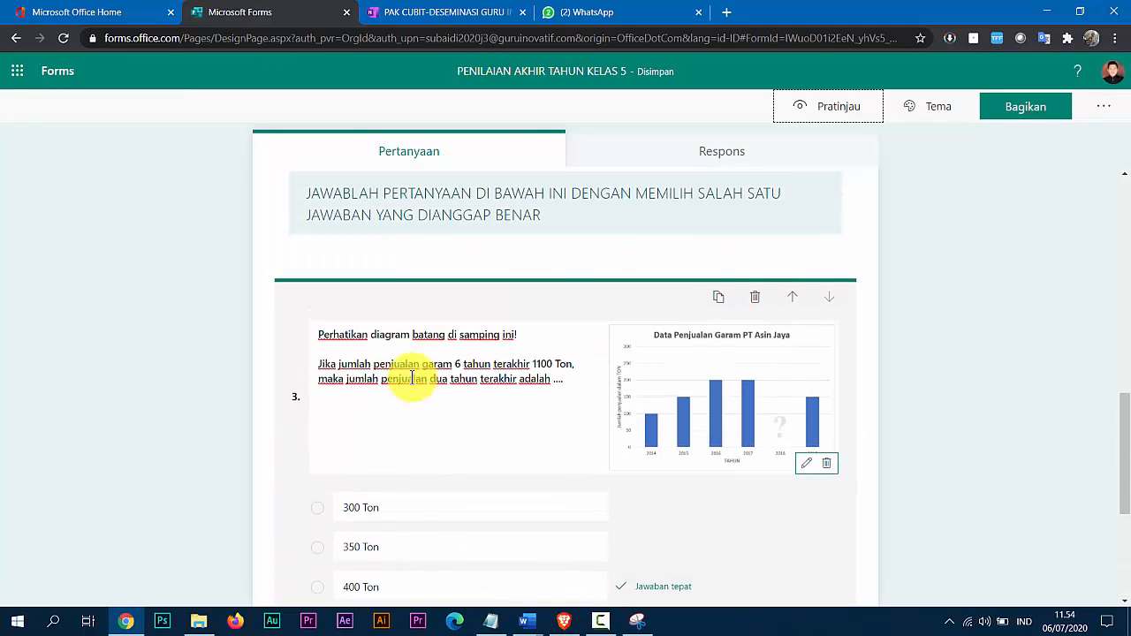
Customize the form theme with the uploaded image Office-365-thumbnail.jpg from the Desktop, and review the sections in the new theme.
left_click(930, 117)
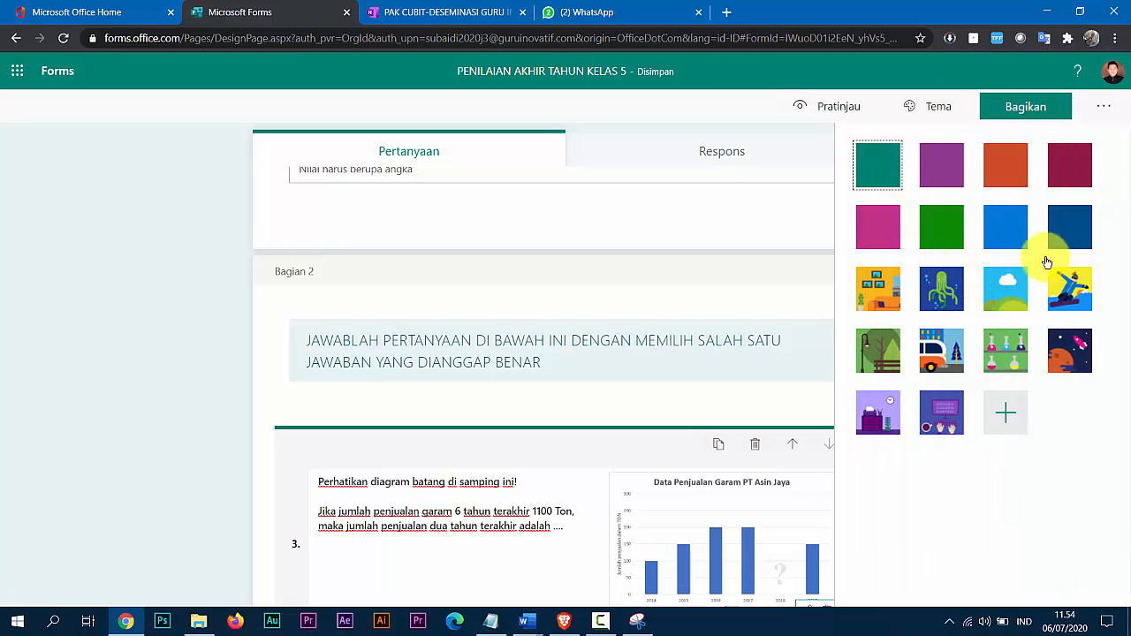
left_click(1007, 414)
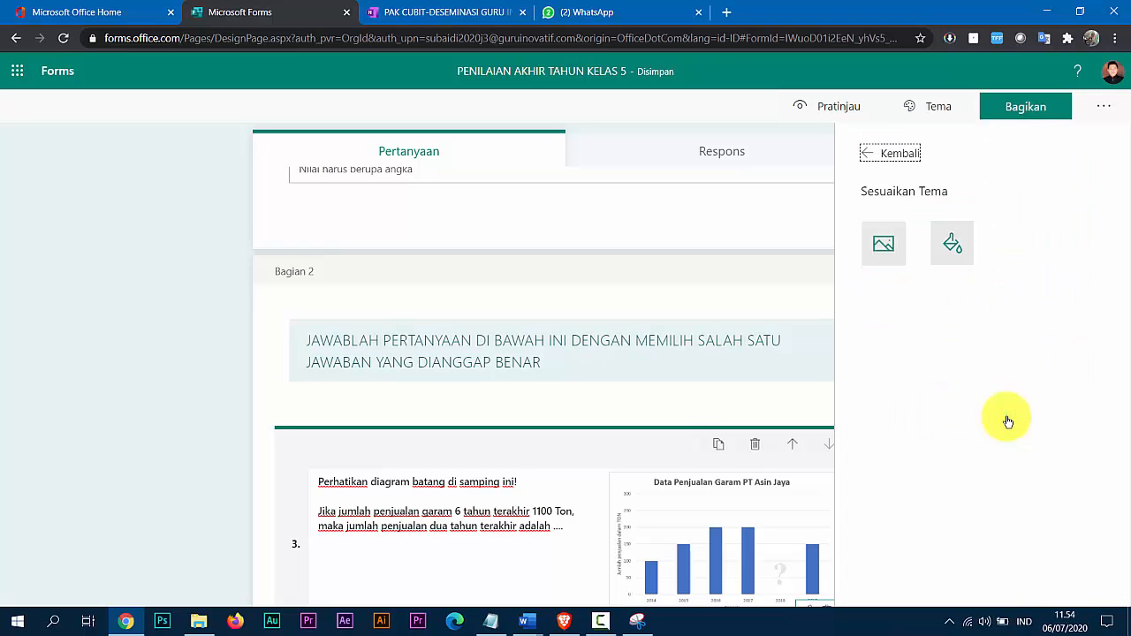
left_click(884, 252)
left_click(969, 145)
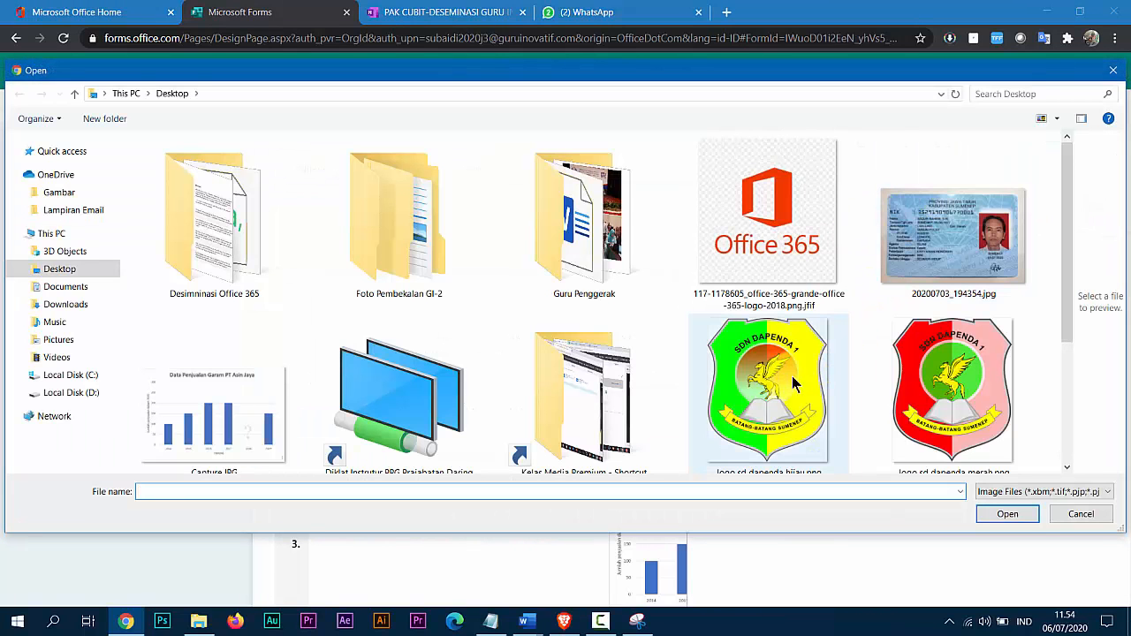
double_click(586, 243)
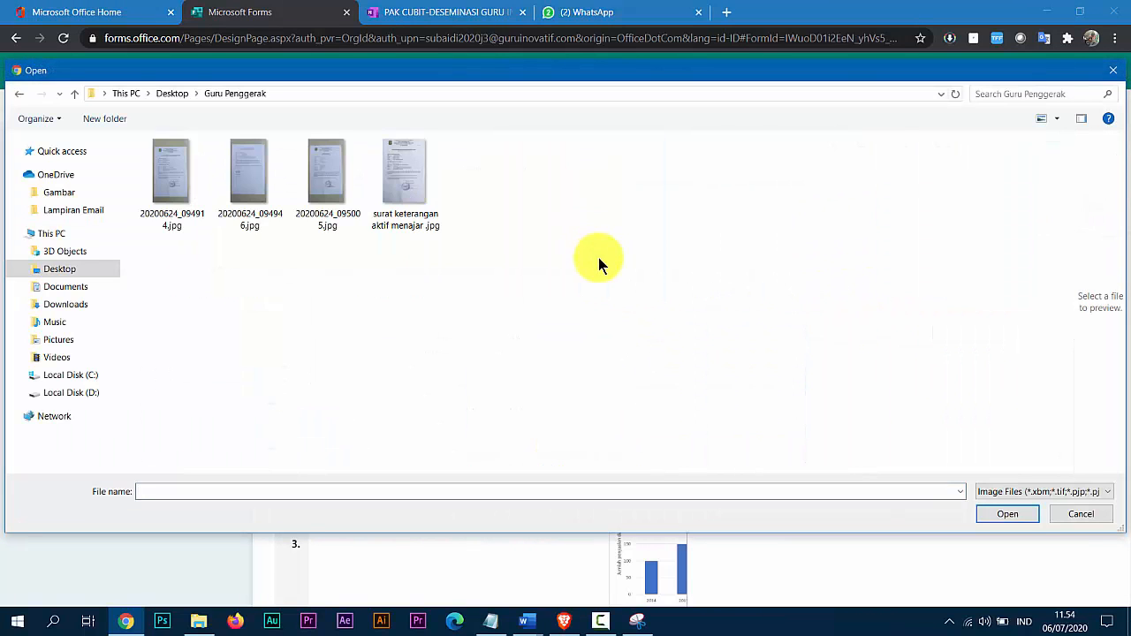
left_click(74, 94)
scroll(467, 412, "down", 5)
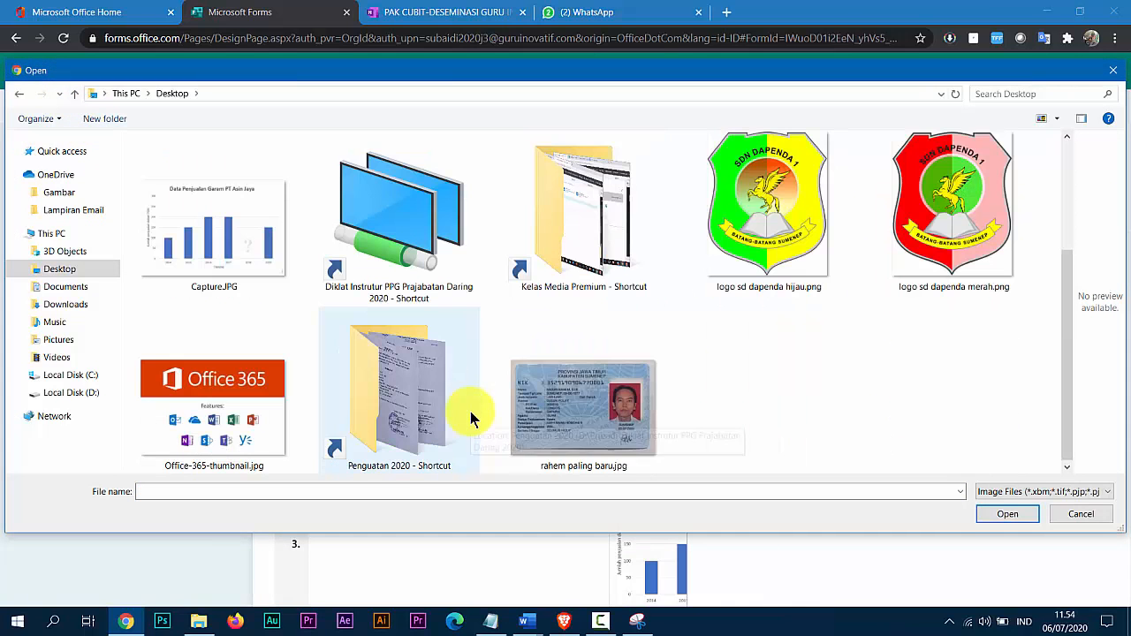
left_click(212, 402)
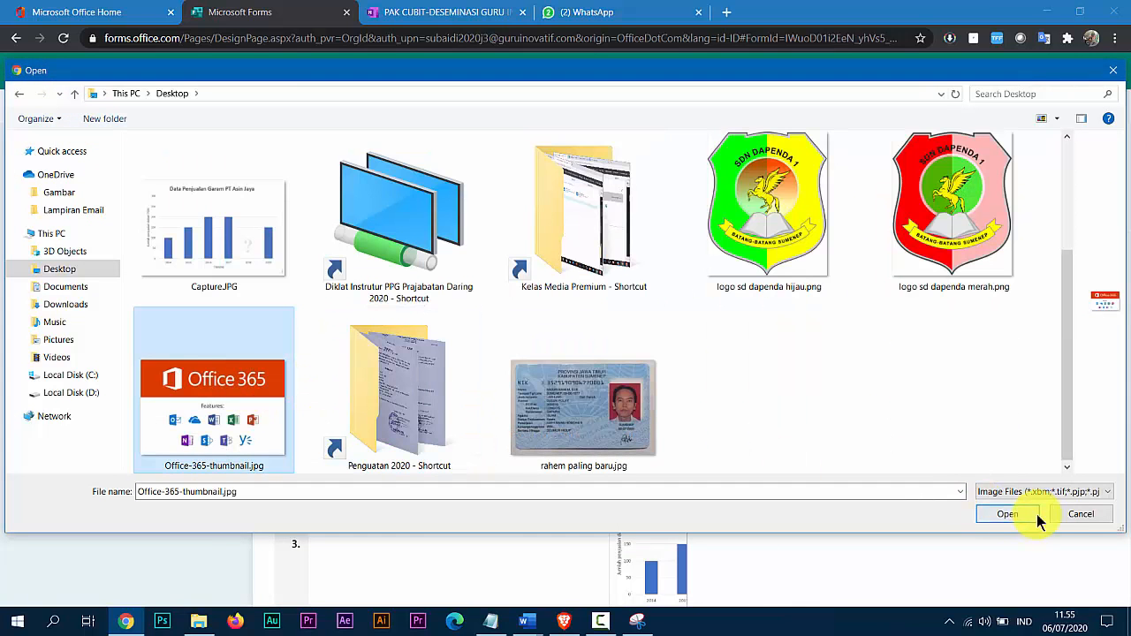
left_click(1007, 515)
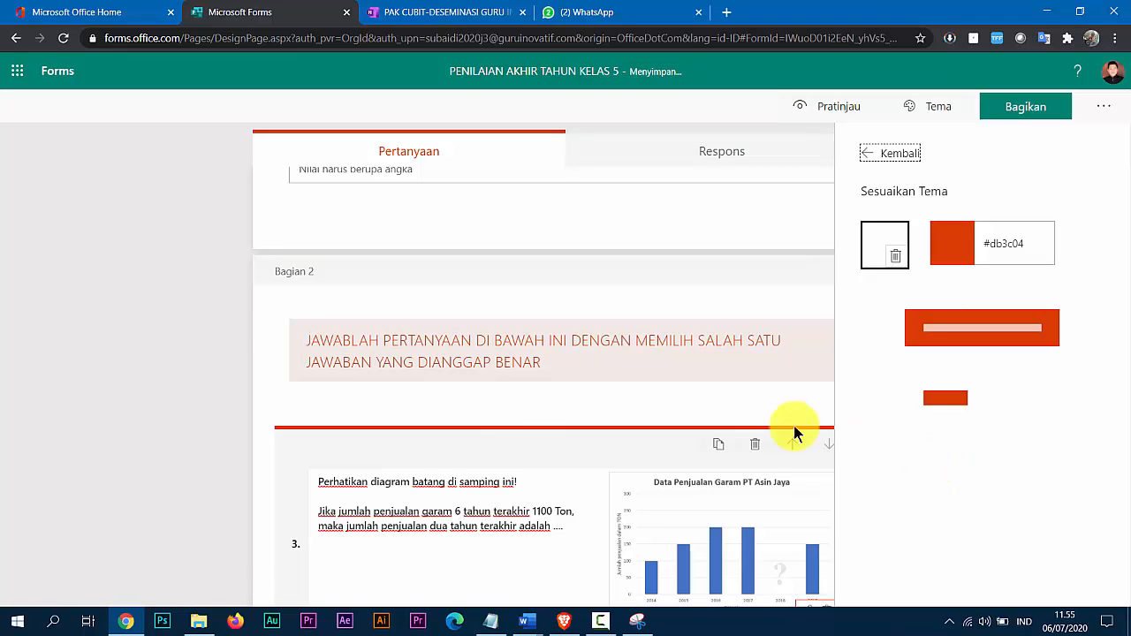
scroll(237, 309, "down", 6)
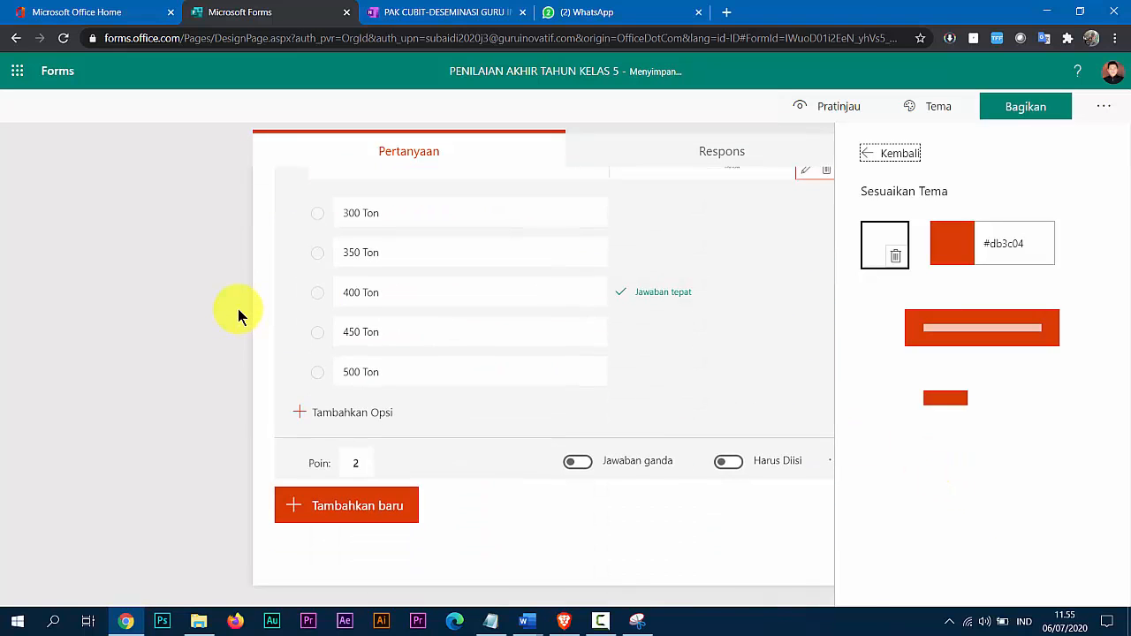
scroll(237, 308, "up", 5)
scroll(237, 309, "up", 8)
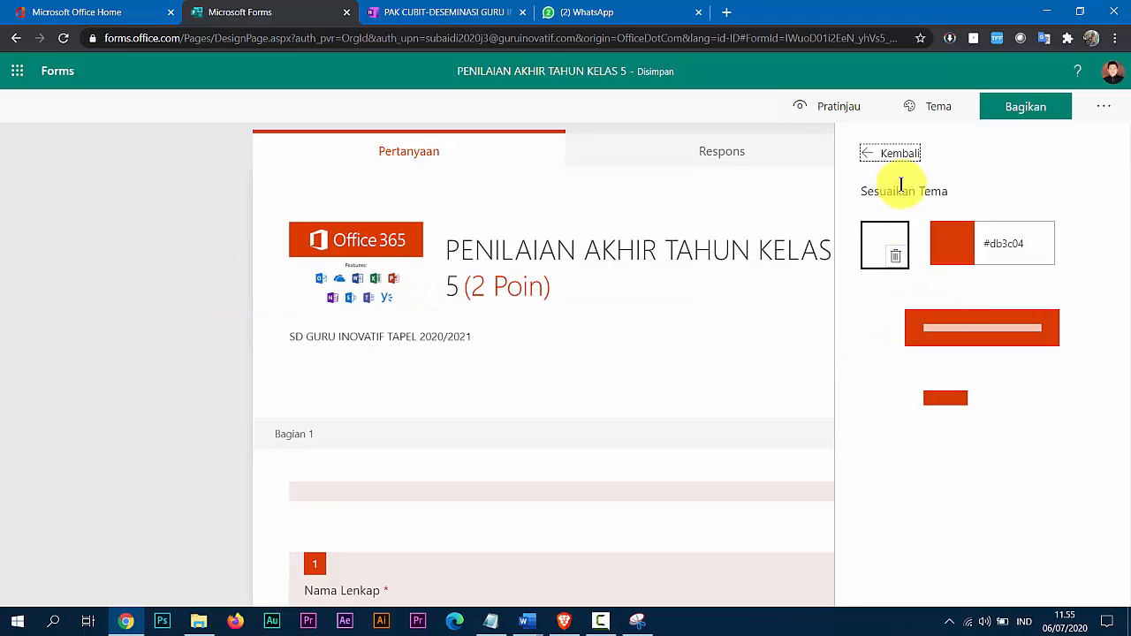
Try the plain teal and cloudy-sky themes on the form, and settle on the plain green theme.
left_click(883, 156)
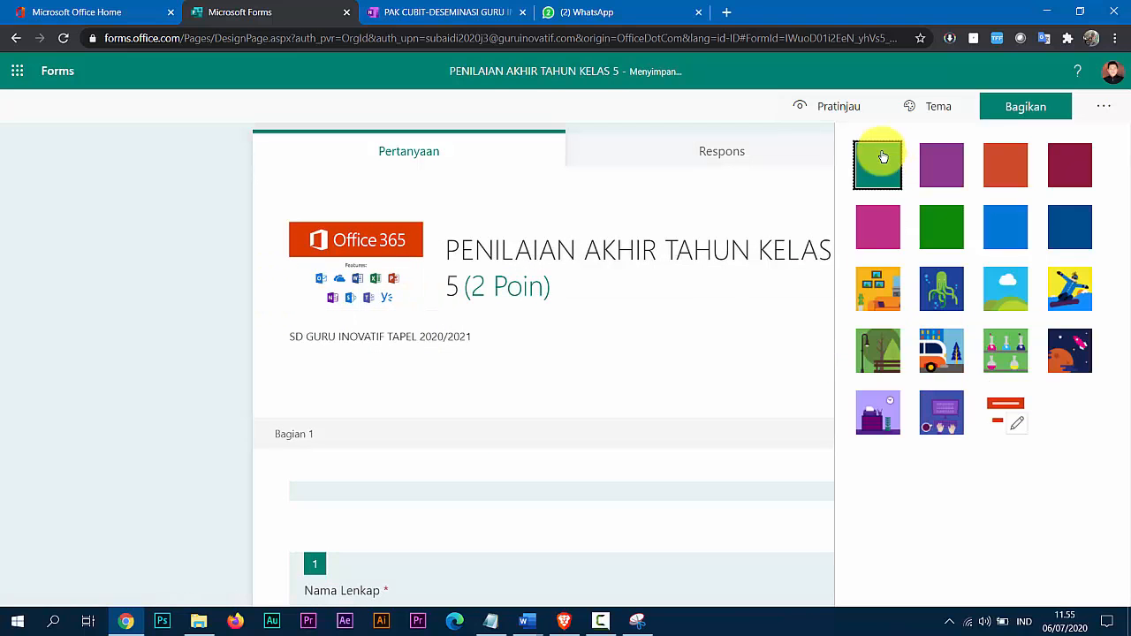
left_click(929, 113)
left_click(929, 113)
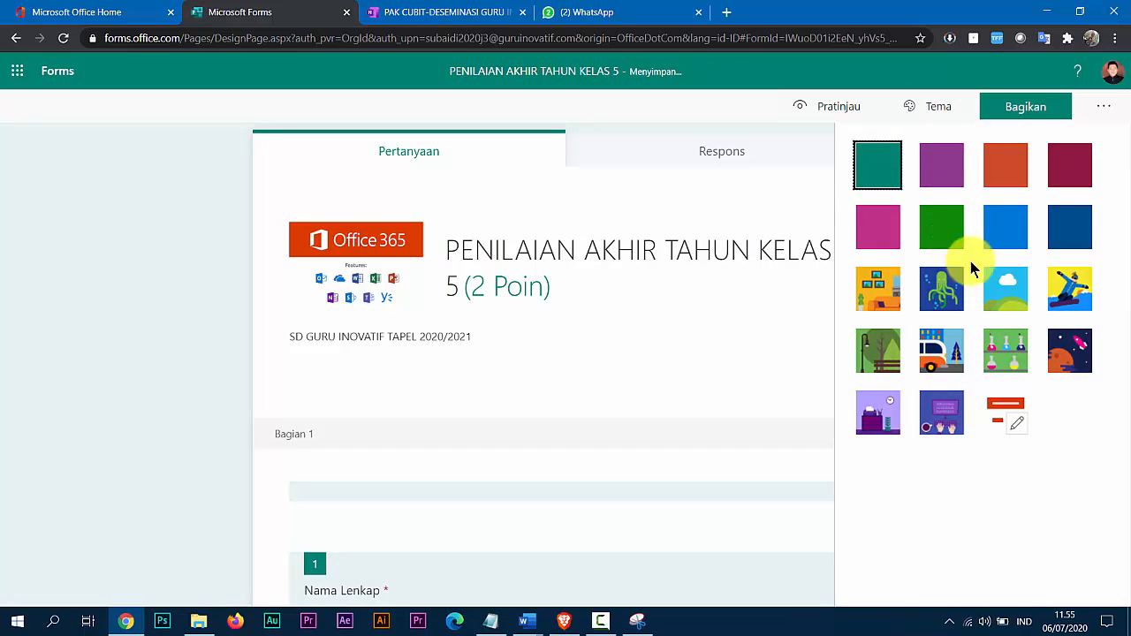
left_click(1010, 306)
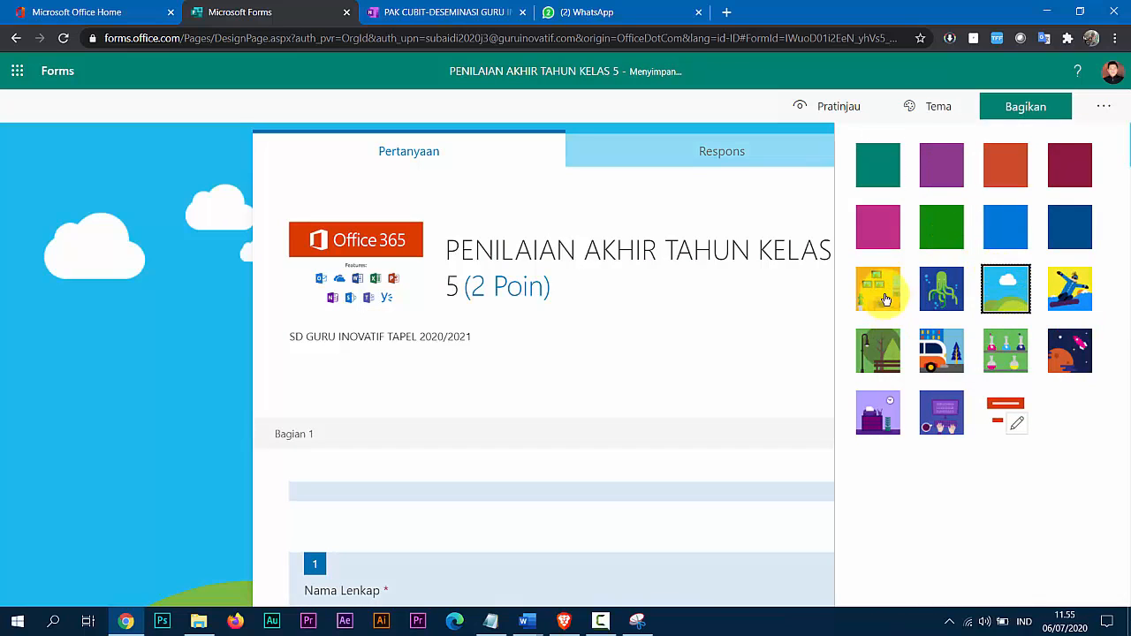
scroll(775, 321, "down", 4)
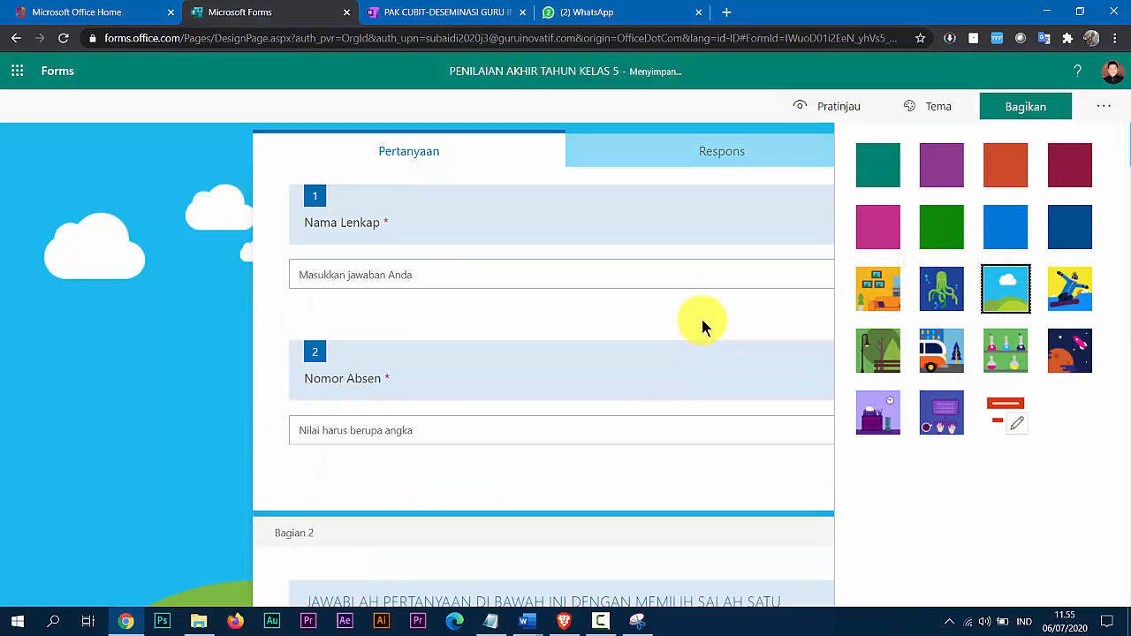
left_click(883, 174)
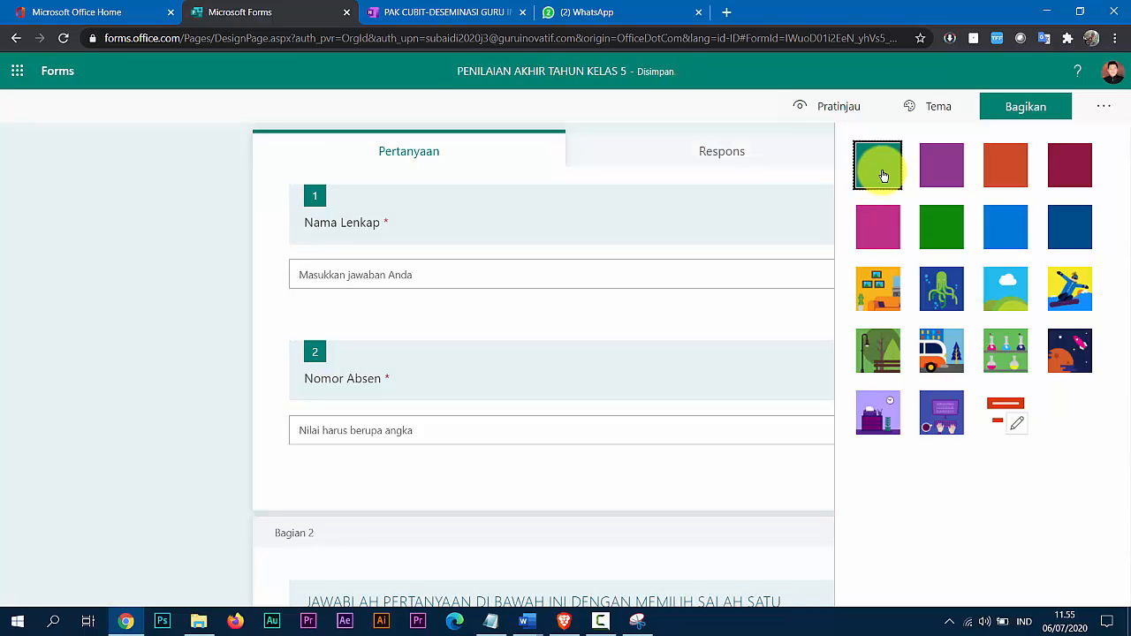
left_click(940, 239)
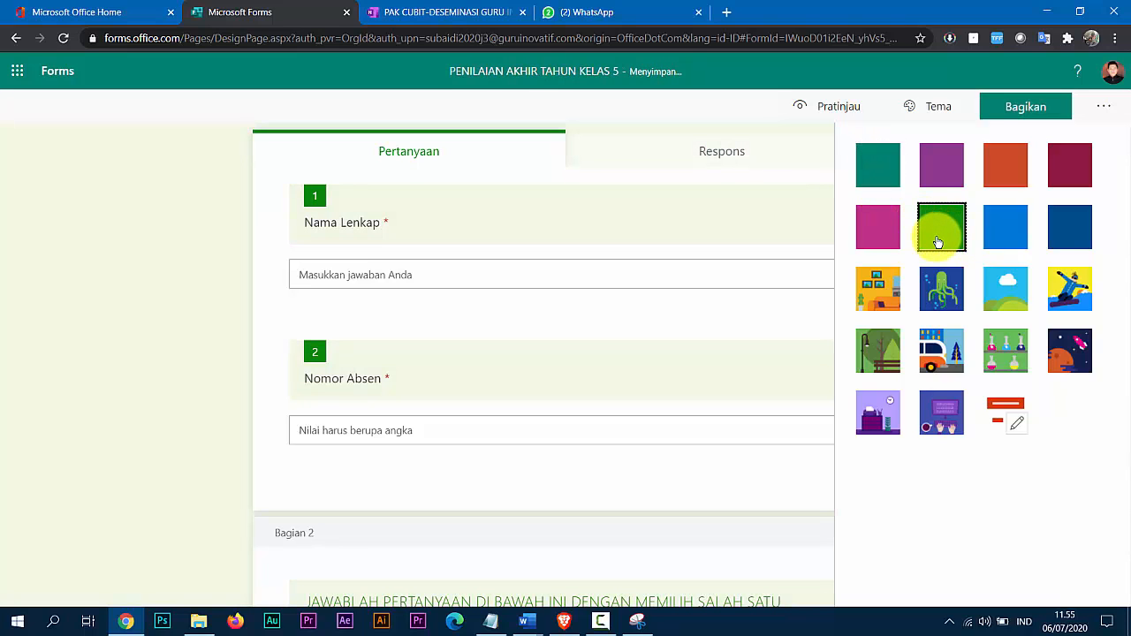
In the form settings, enable the start and end dates (Tanggal mulai, Tanggal selesai) on 06/07/2020 and set the start time to 08.30.
left_click(1105, 108)
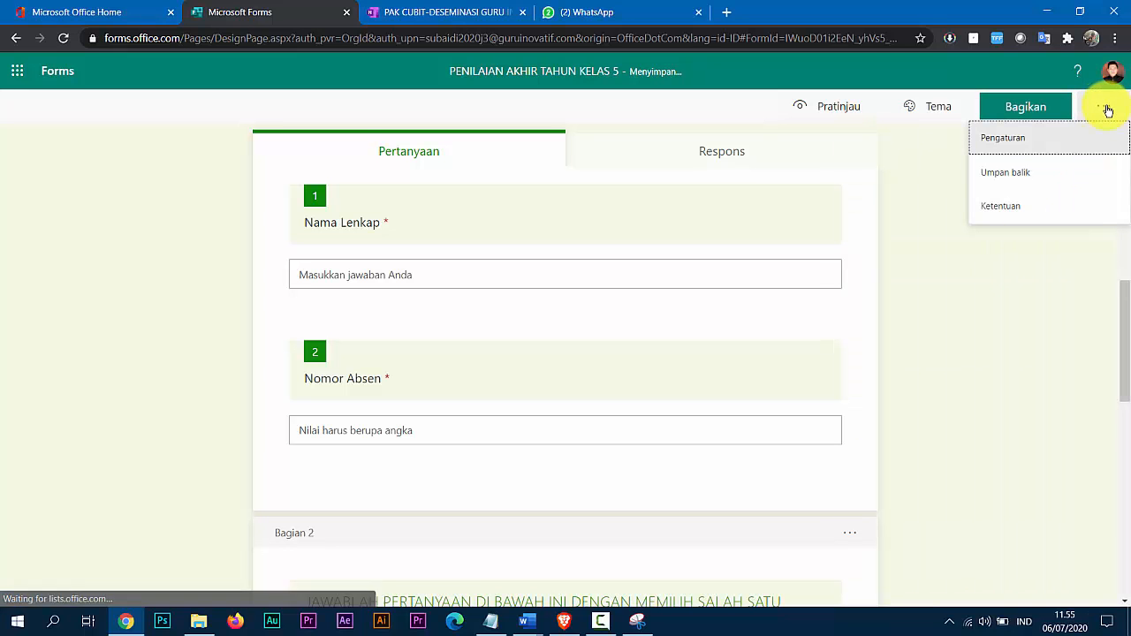
left_click(1077, 139)
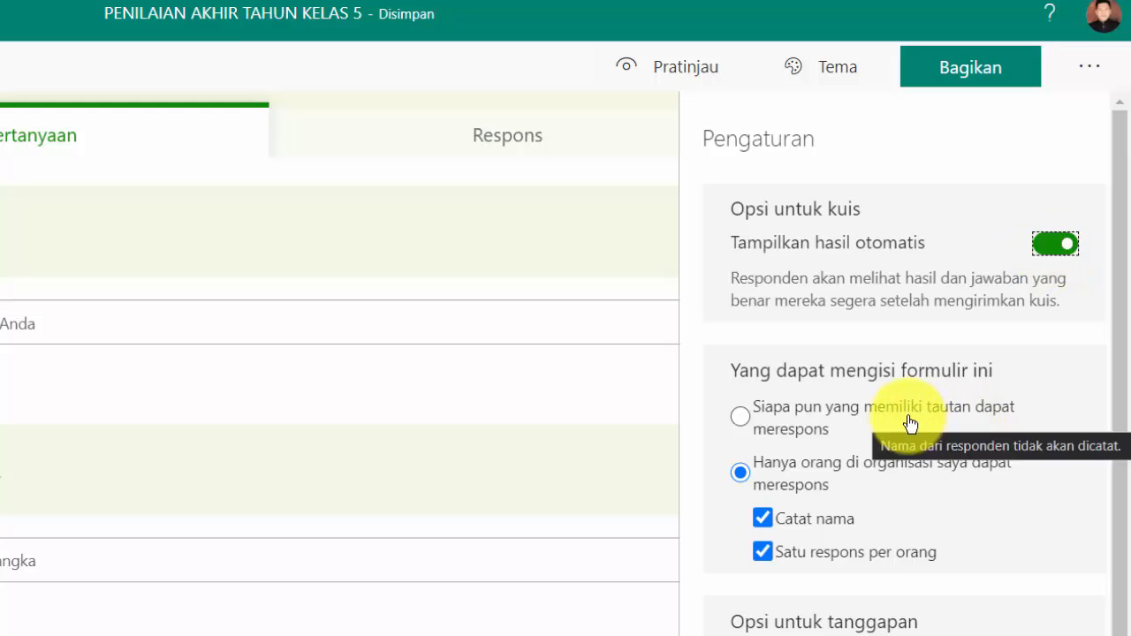
scroll(909, 420, "down", 2)
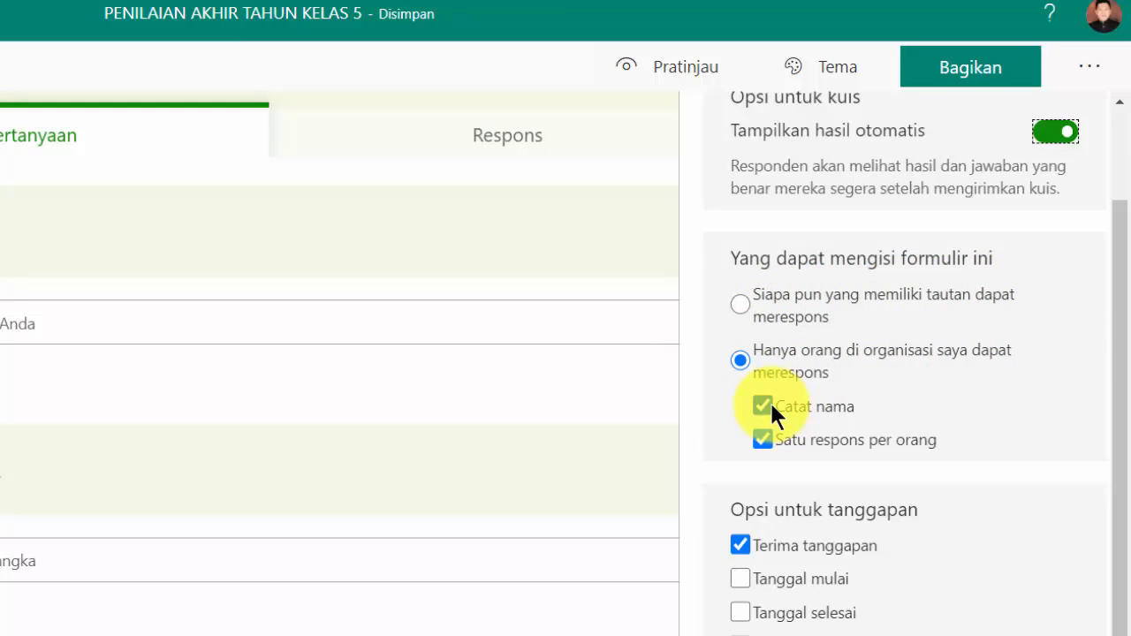
scroll(769, 389, "down", 3)
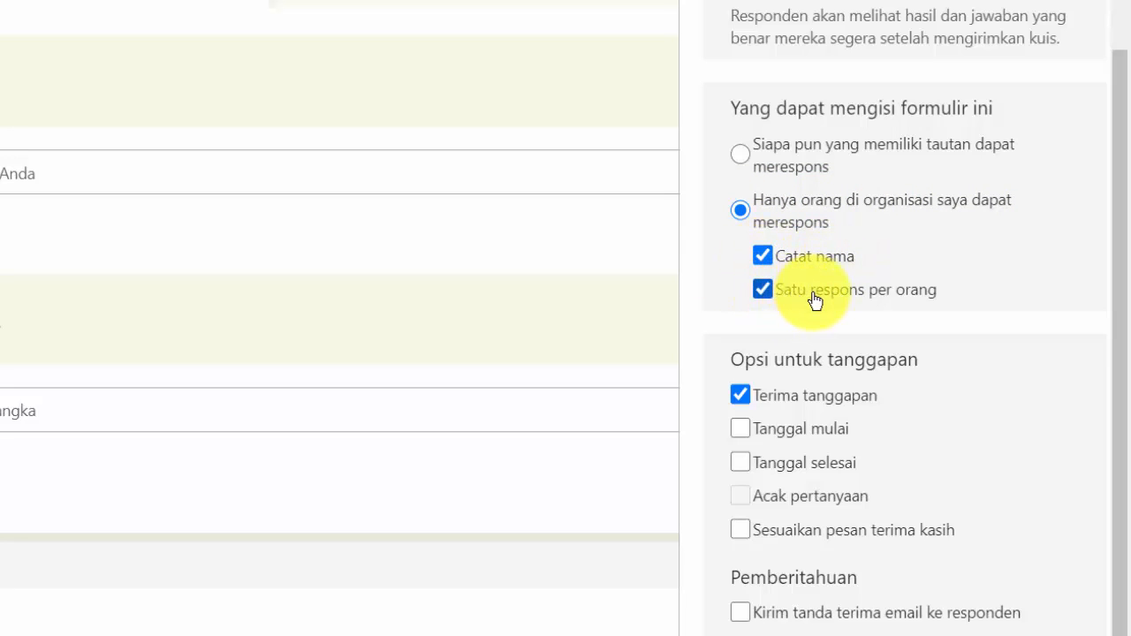
scroll(800, 306, "down", 1)
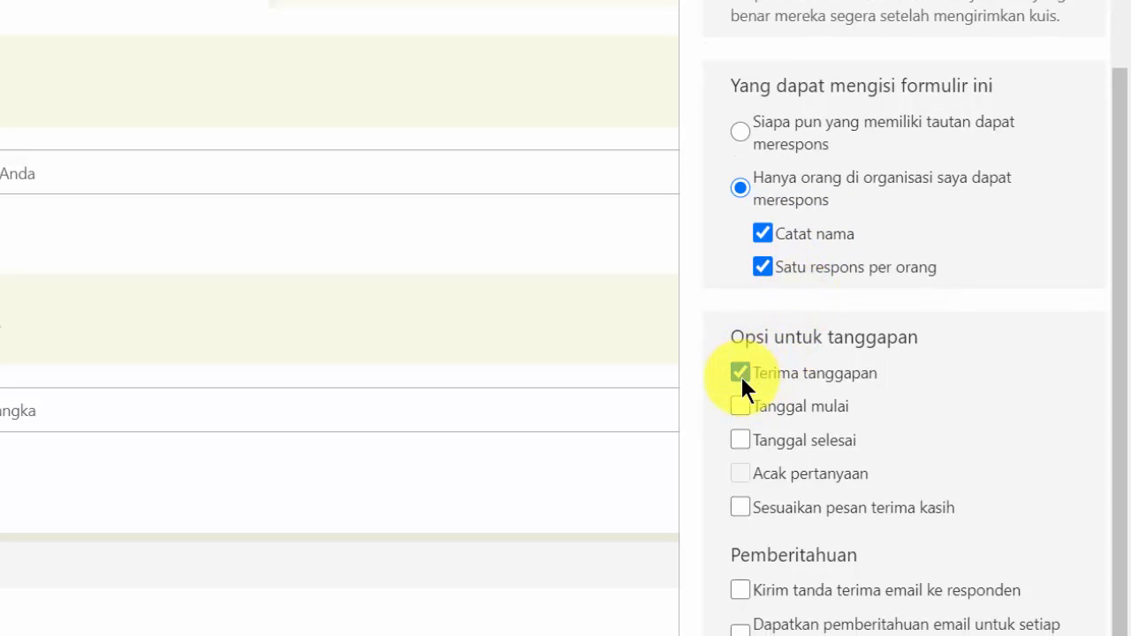
left_click(743, 404)
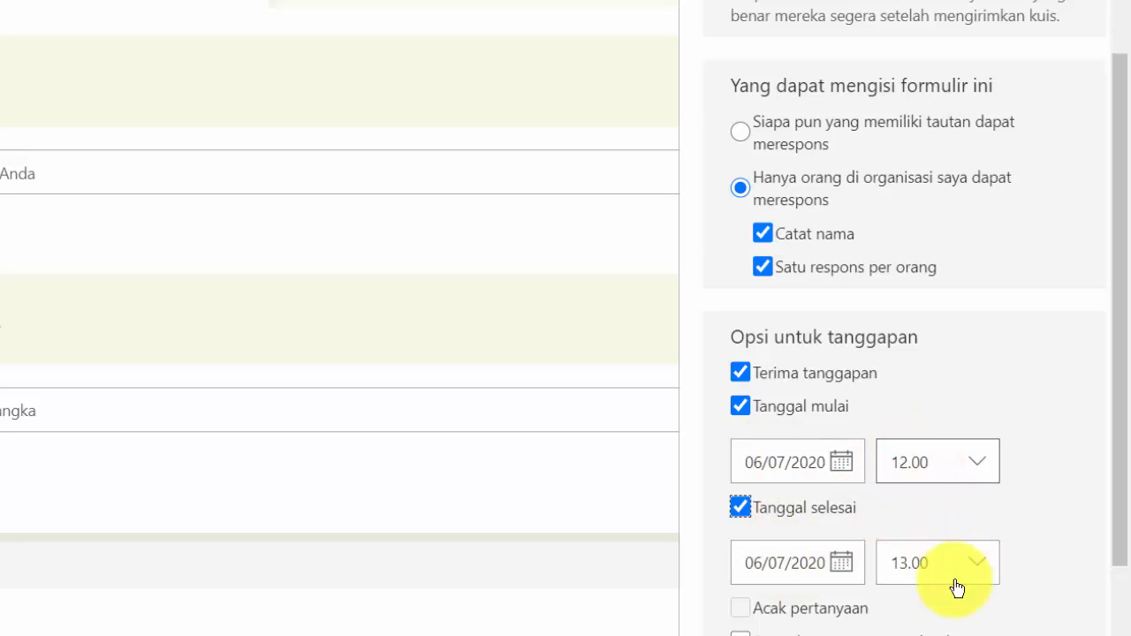
left_click(980, 464)
scroll(940, 537, "up", 5)
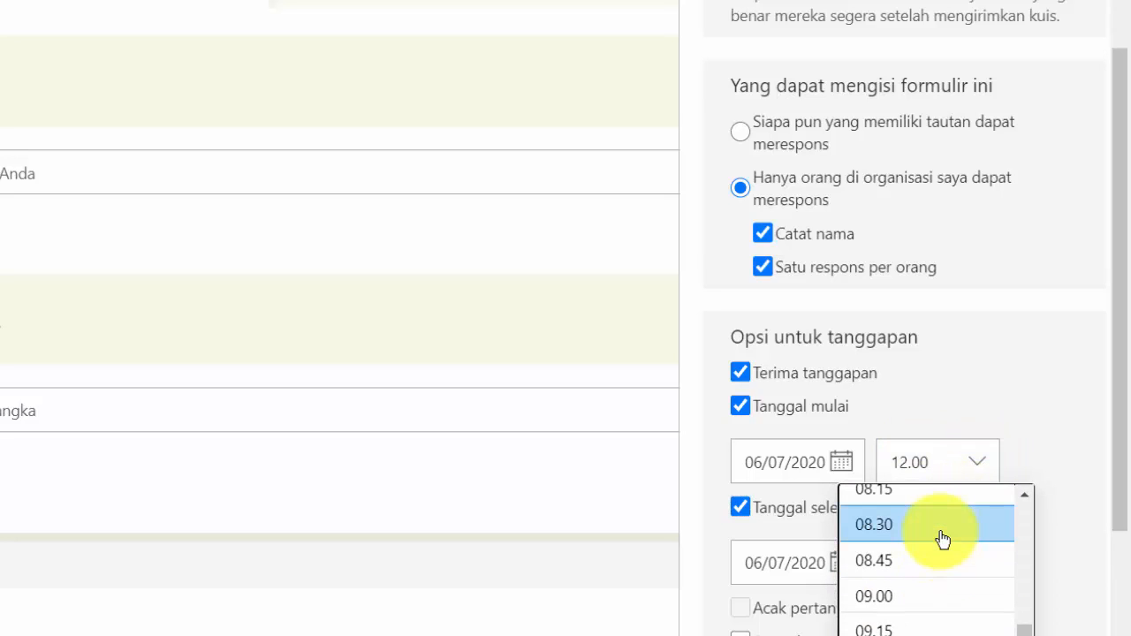
left_click(943, 538)
Set the end time of the response period to 10.00.
left_click(962, 564)
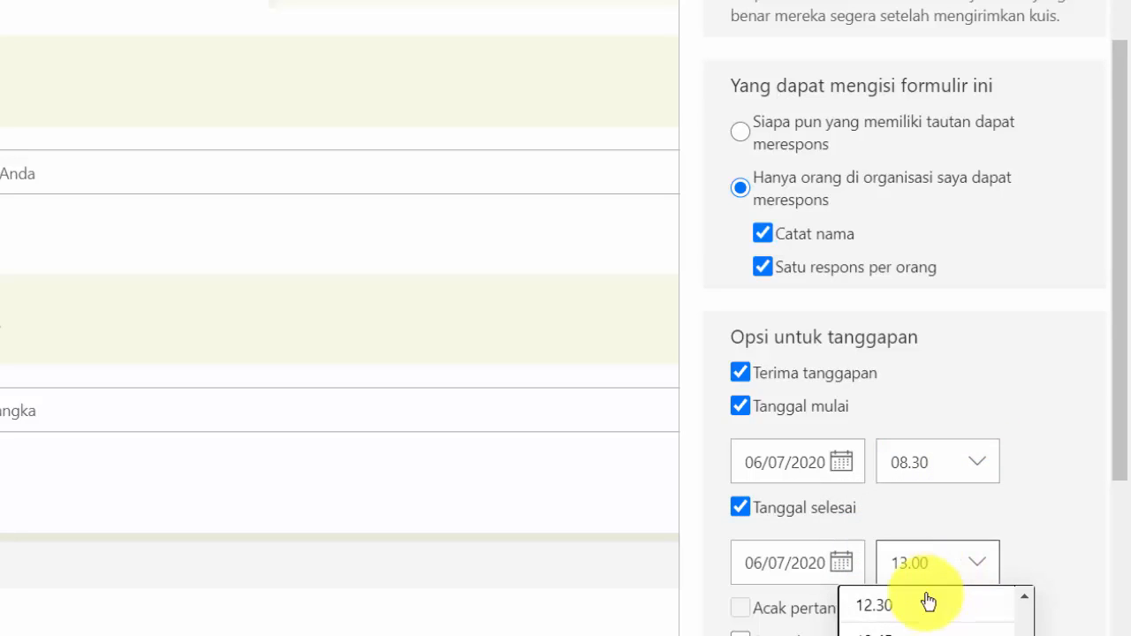
scroll(924, 606, "down", 3)
scroll(927, 627, "up", 5)
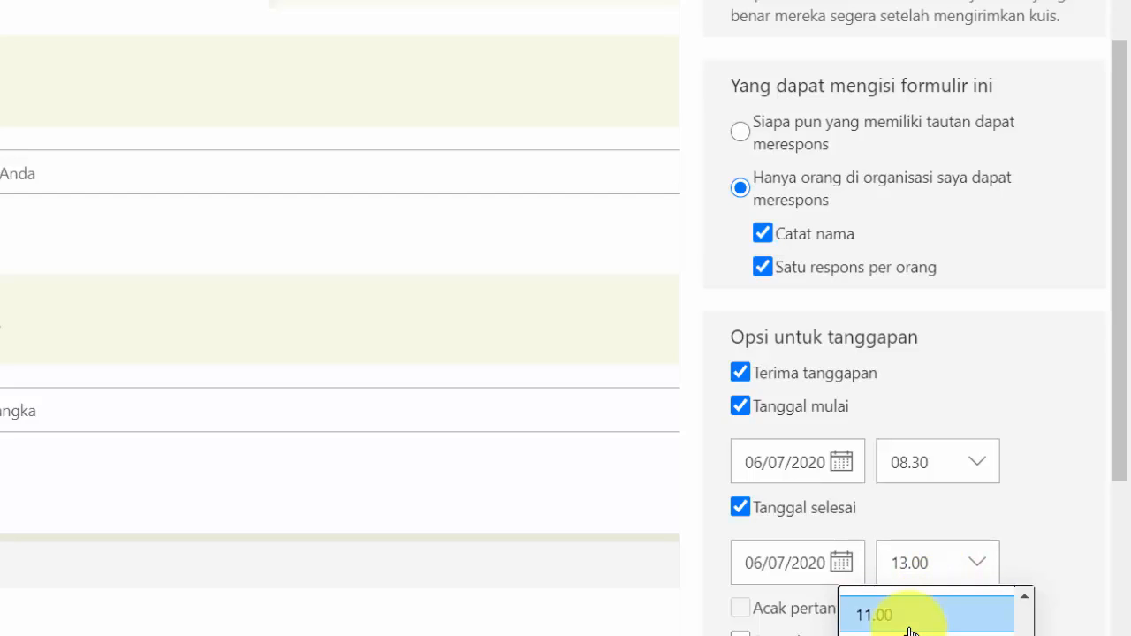
left_click(927, 616)
left_click(954, 576)
scroll(924, 609, "up", 3)
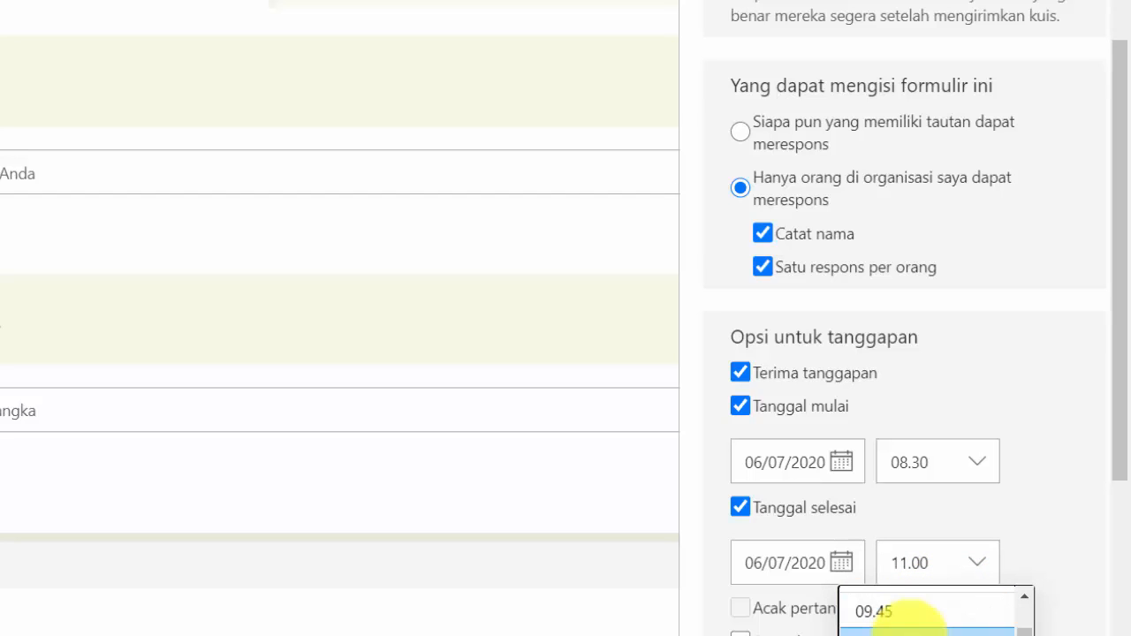
left_click(910, 629)
Enable the custom thank-you message and replace its text with "Terima kasih sudah mengerjakan soal ini.".
scroll(787, 610, "down", 2)
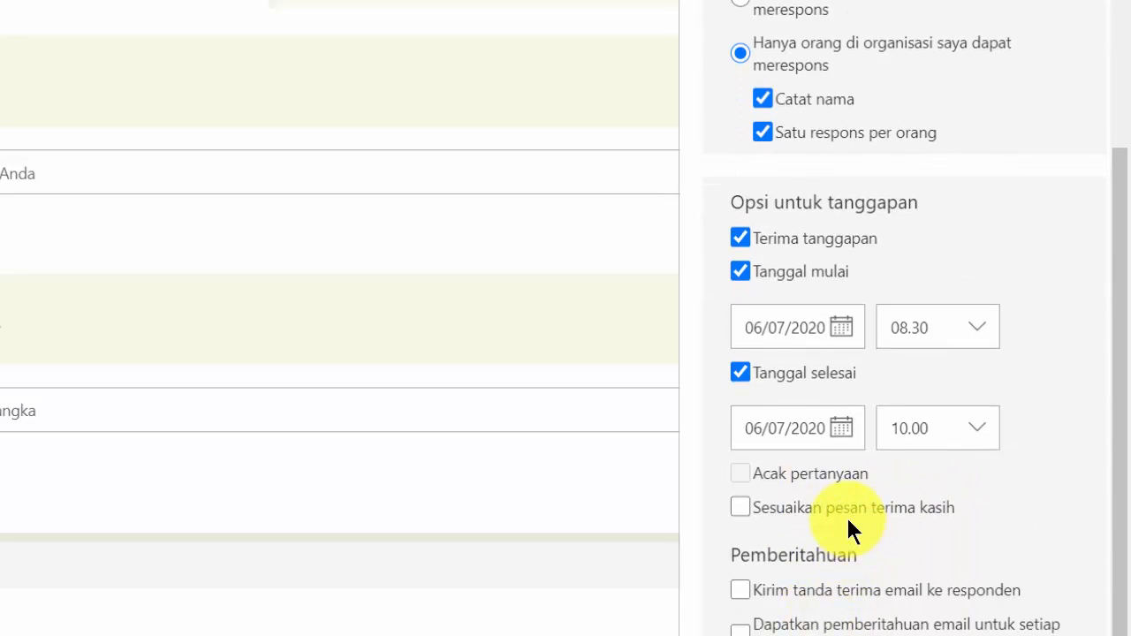
left_click(846, 517)
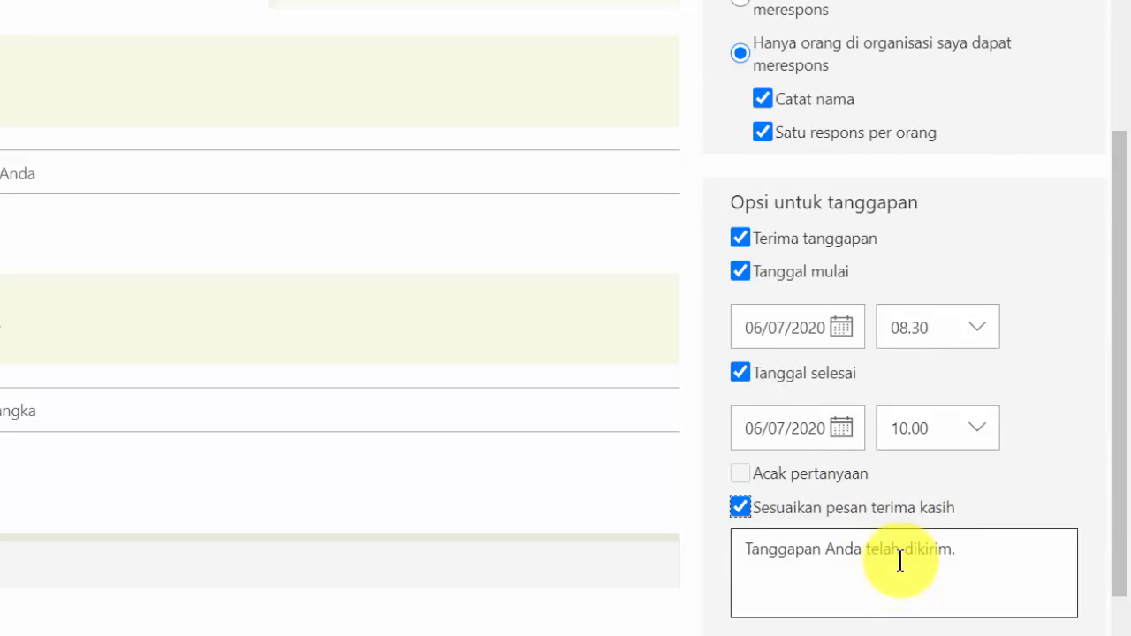
scroll(902, 556, "down", 2)
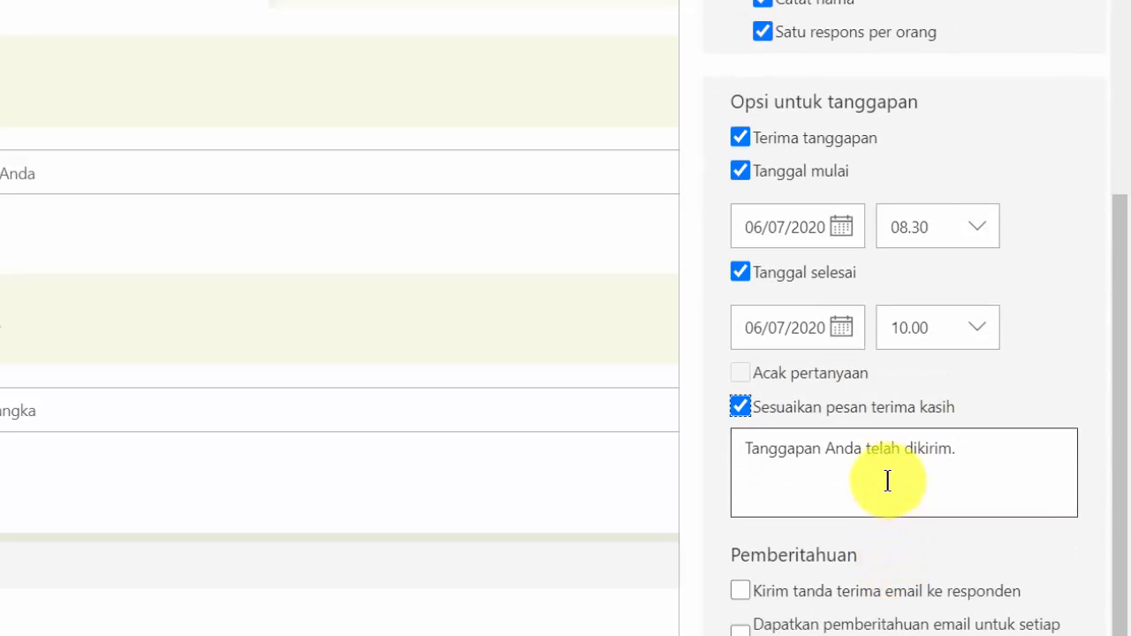
triple_click(802, 470)
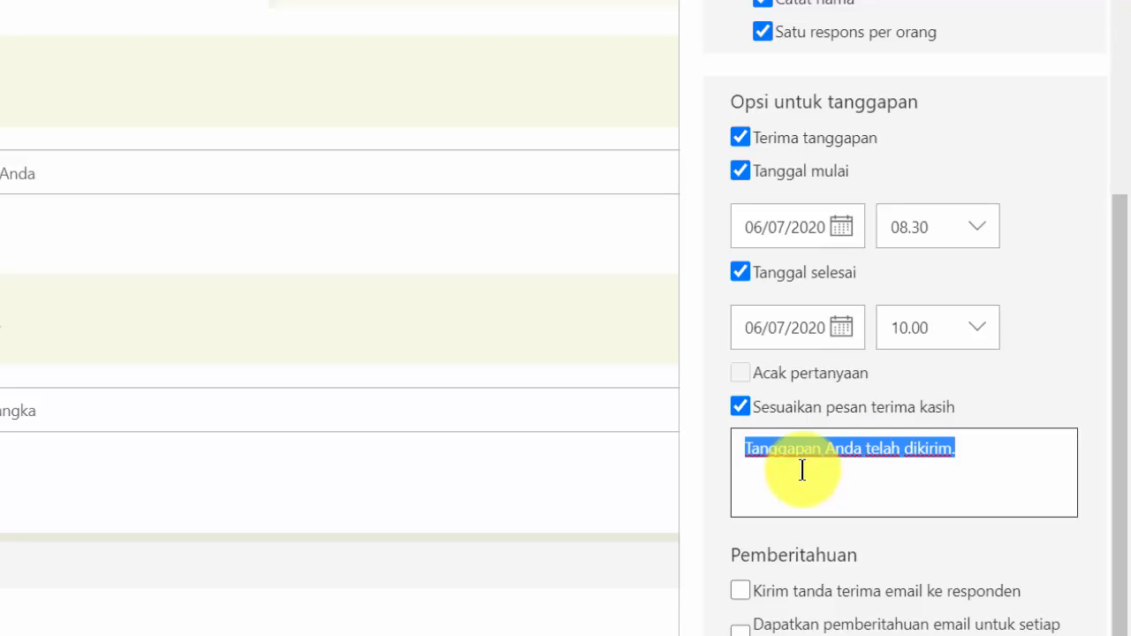
type("Terima kasih")
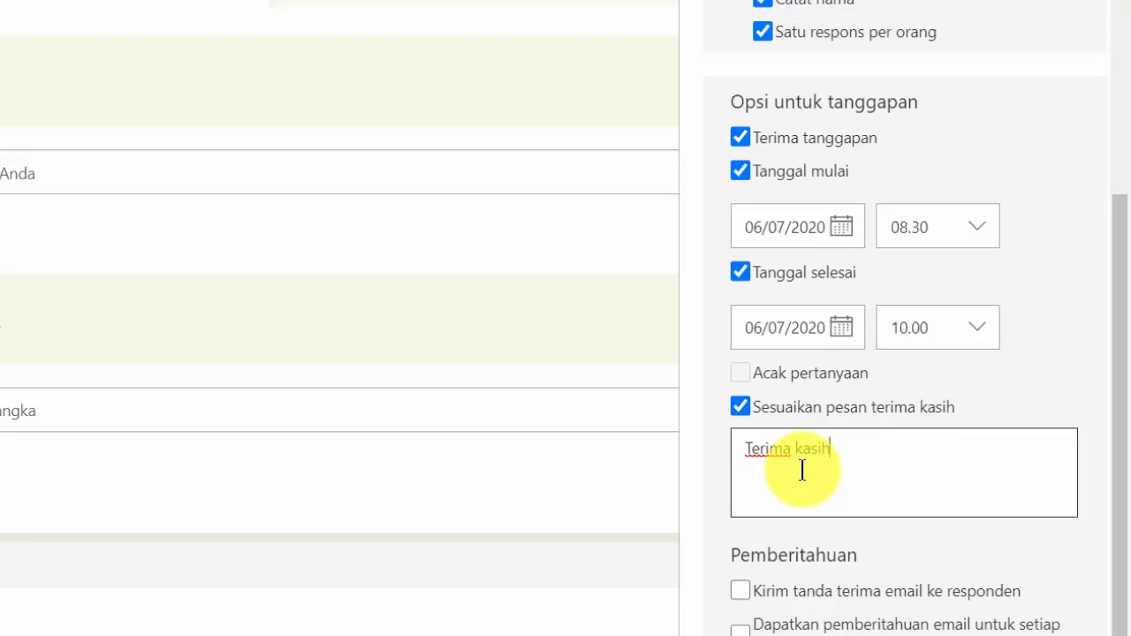
type(" sudah mengerja")
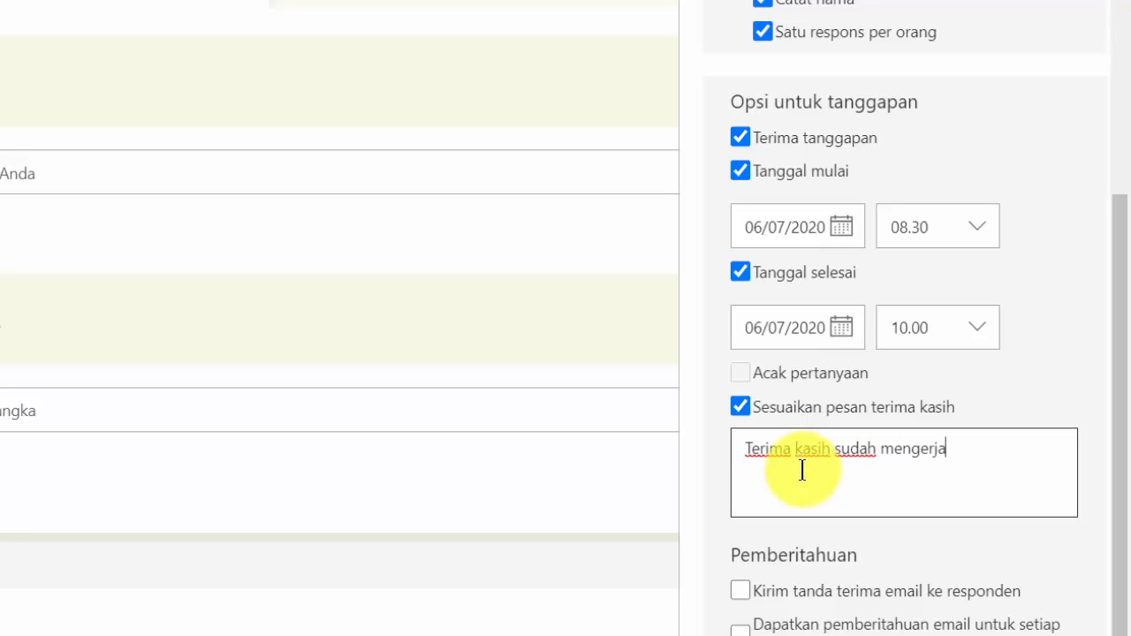
type("kan soal ini")
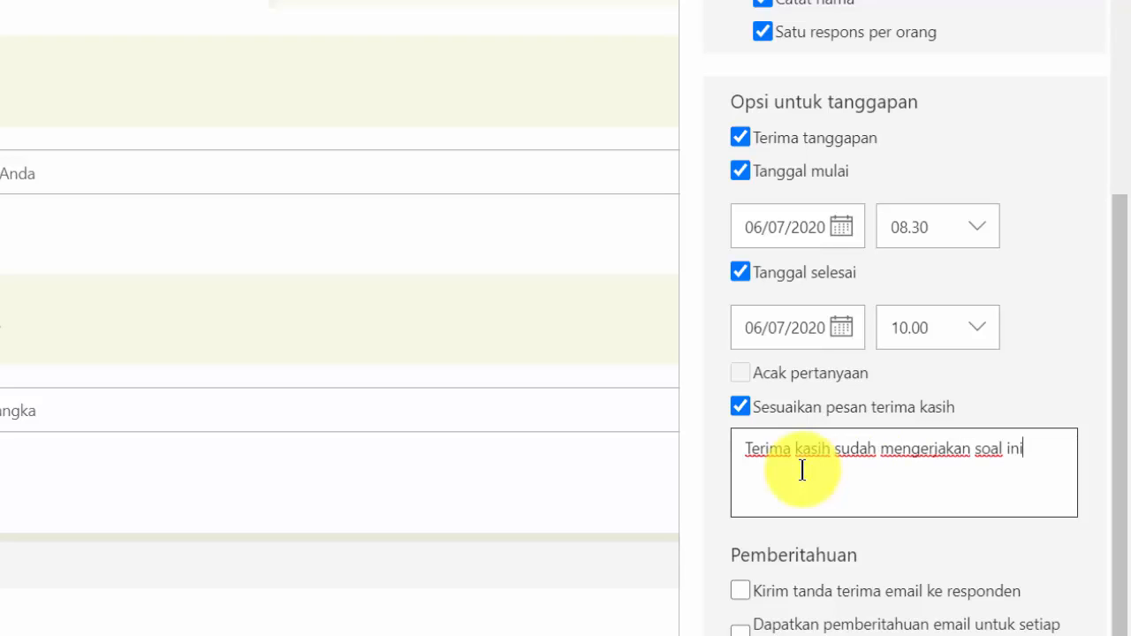
type(".")
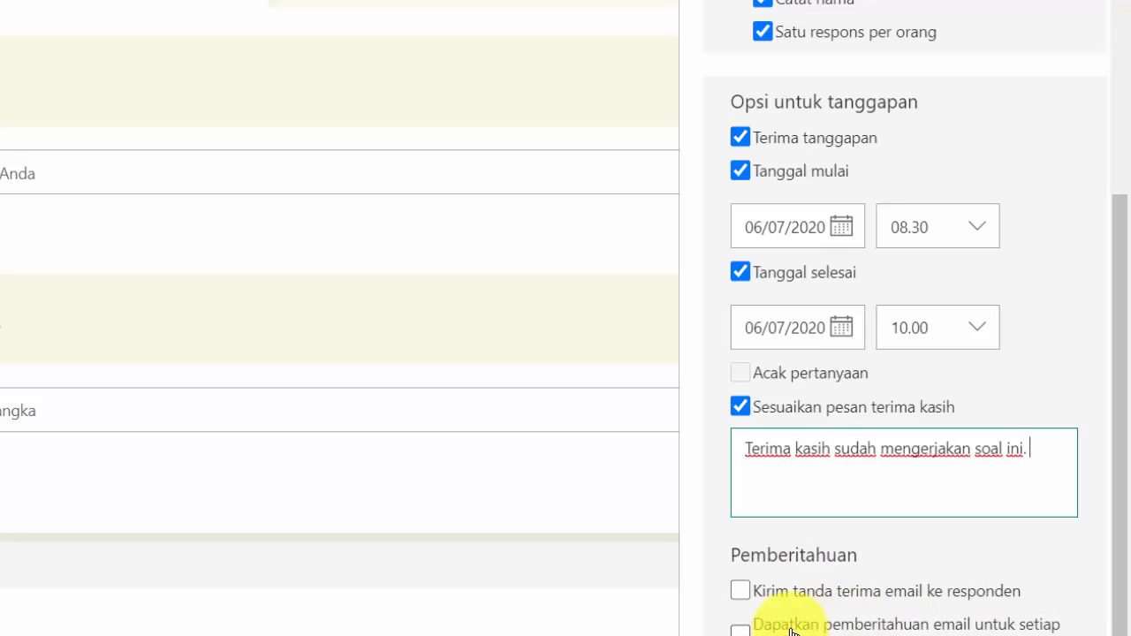
Turn on email receipts for respondents and email notifications for each response.
left_click(738, 589)
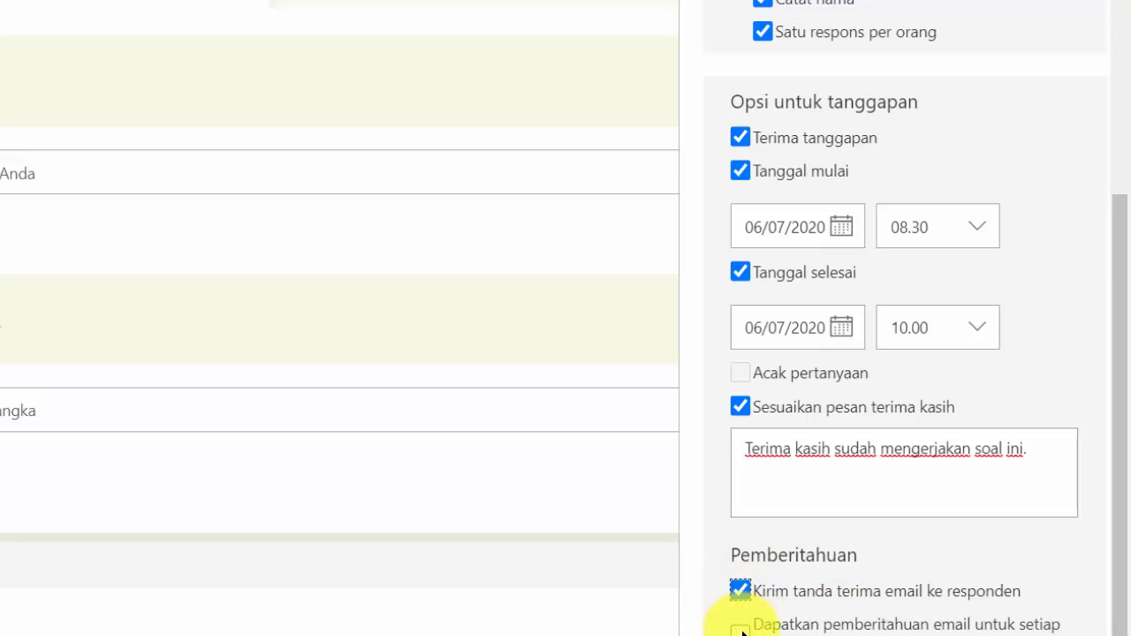
left_click(740, 630)
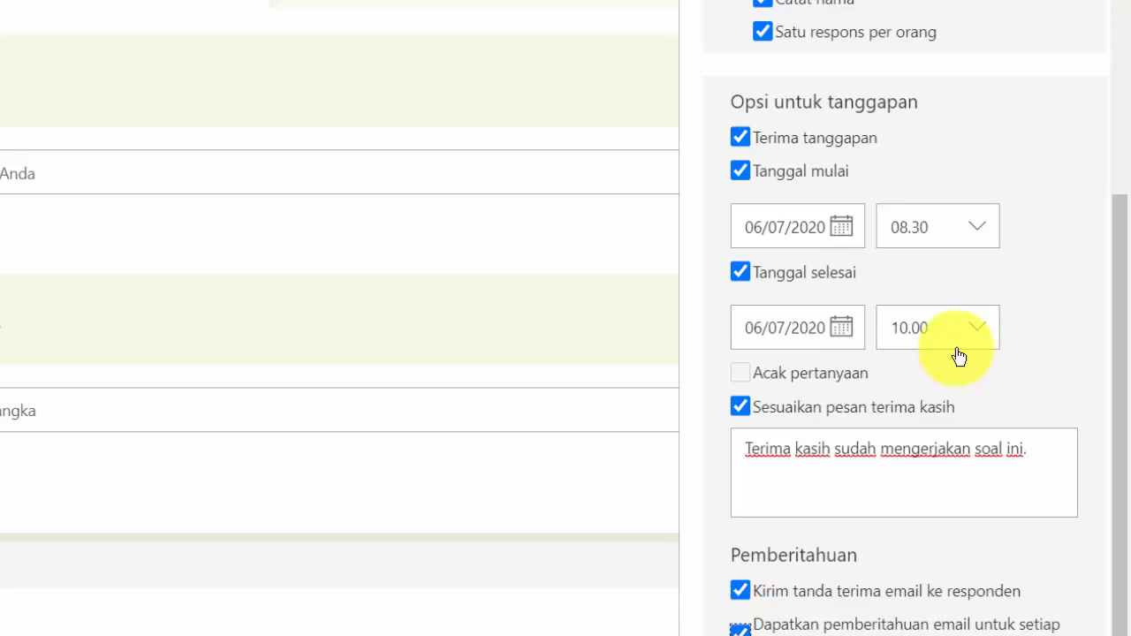
scroll(1017, 318, "up", 4)
scroll(981, 88, "up", 3)
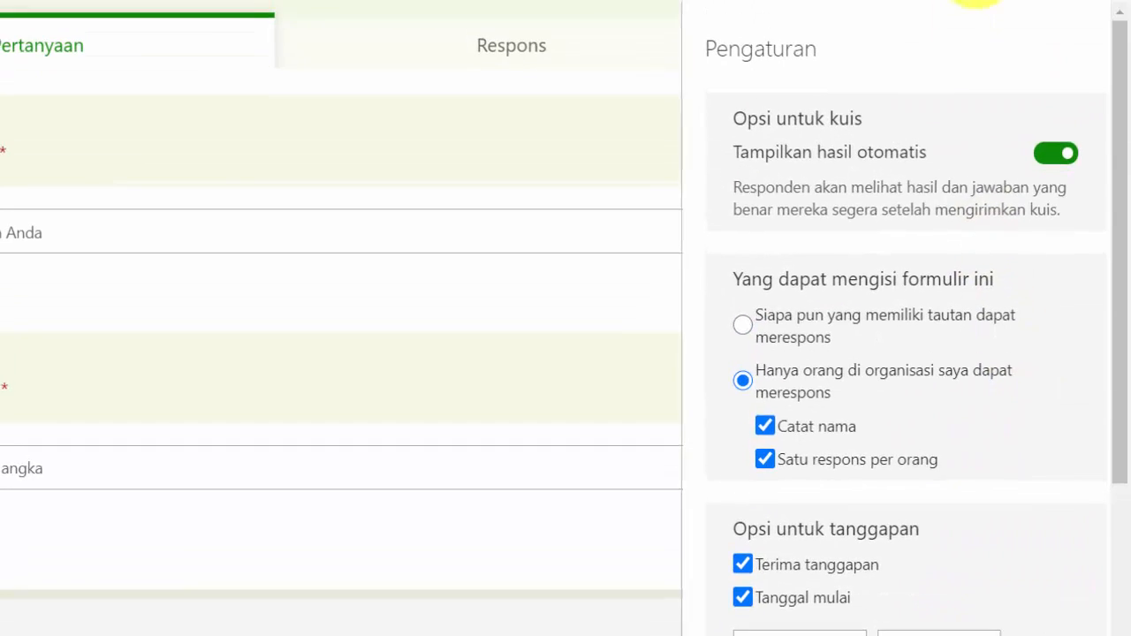
Open the form's sharing options and copy the response link for people in the organisation.
left_click(978, 57)
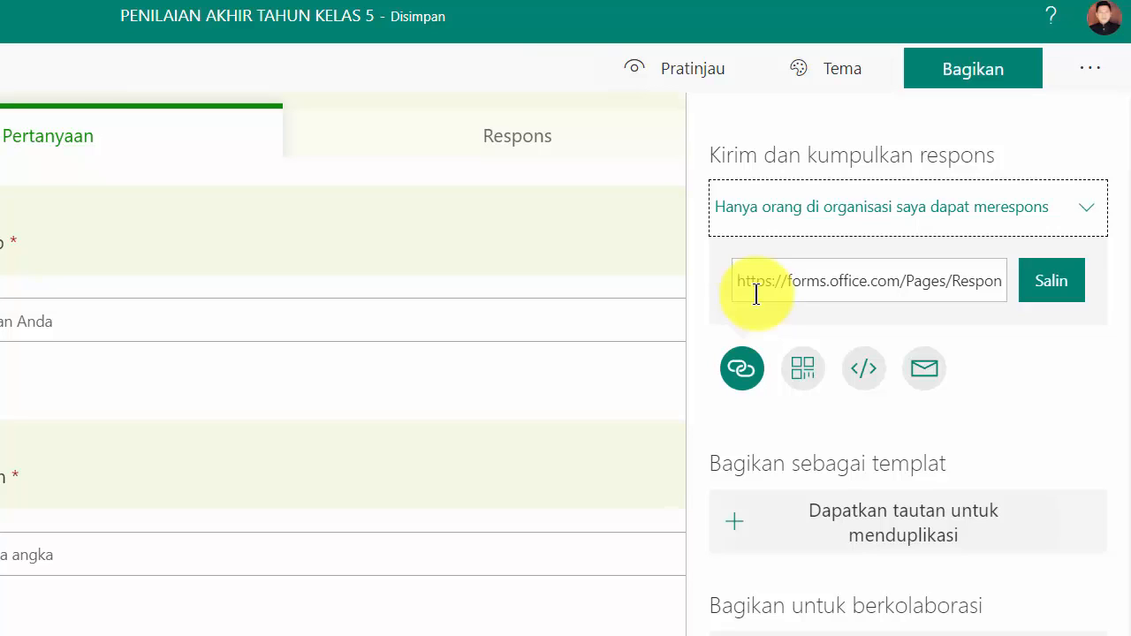
left_click(737, 368)
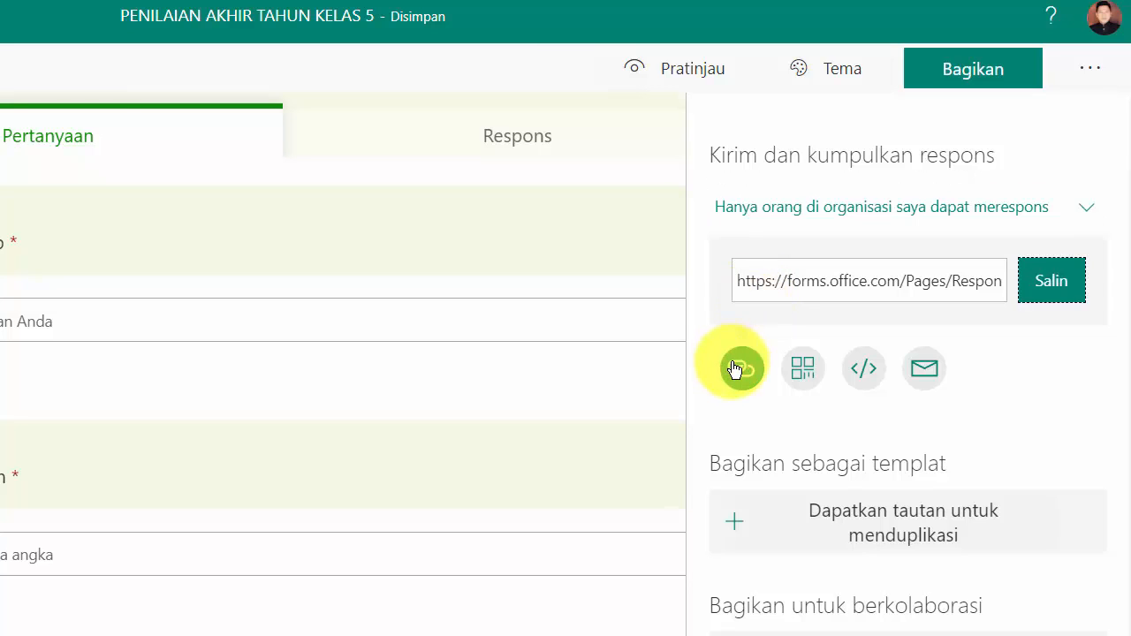
left_click(1049, 289)
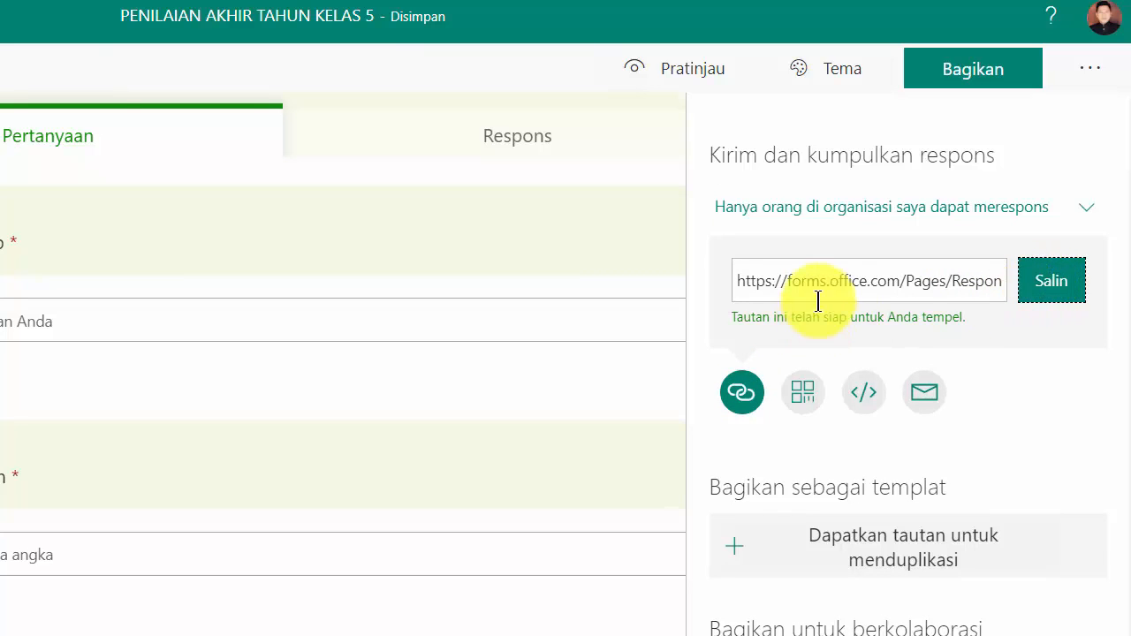
Examine the embed code for web pages or Sway, and close the sharing options.
left_click(863, 397)
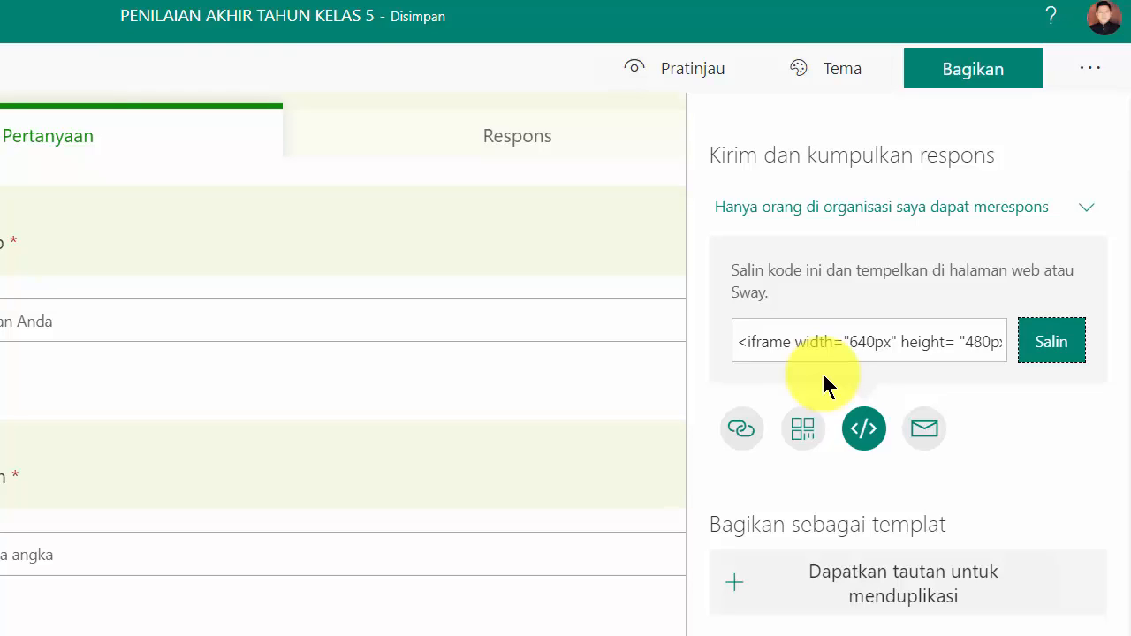
left_click(778, 345)
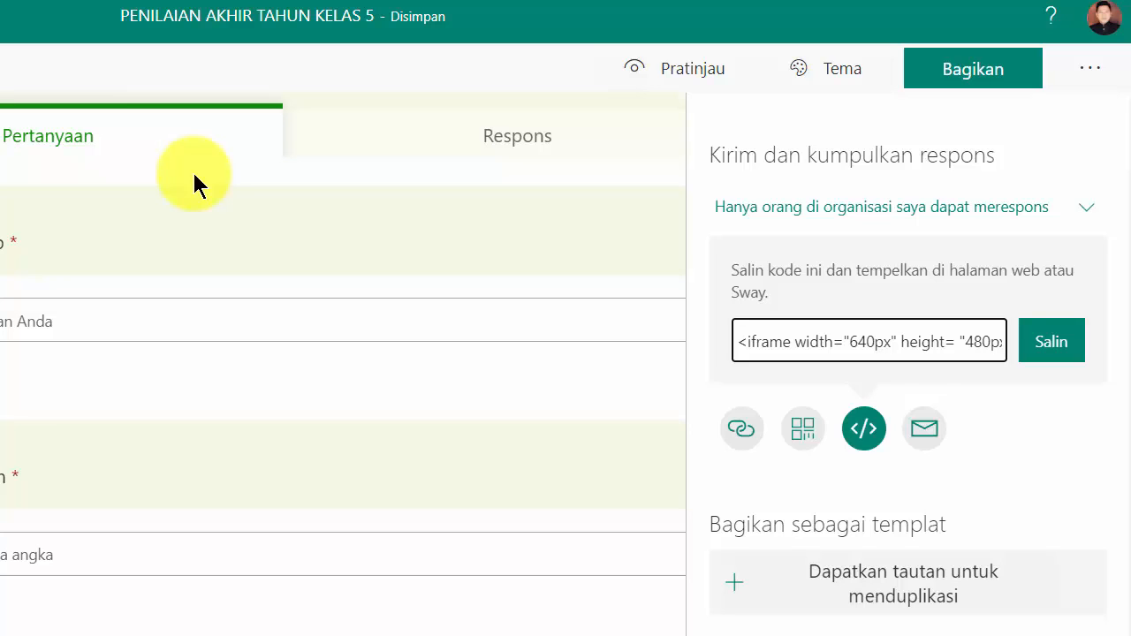
left_click(1092, 64)
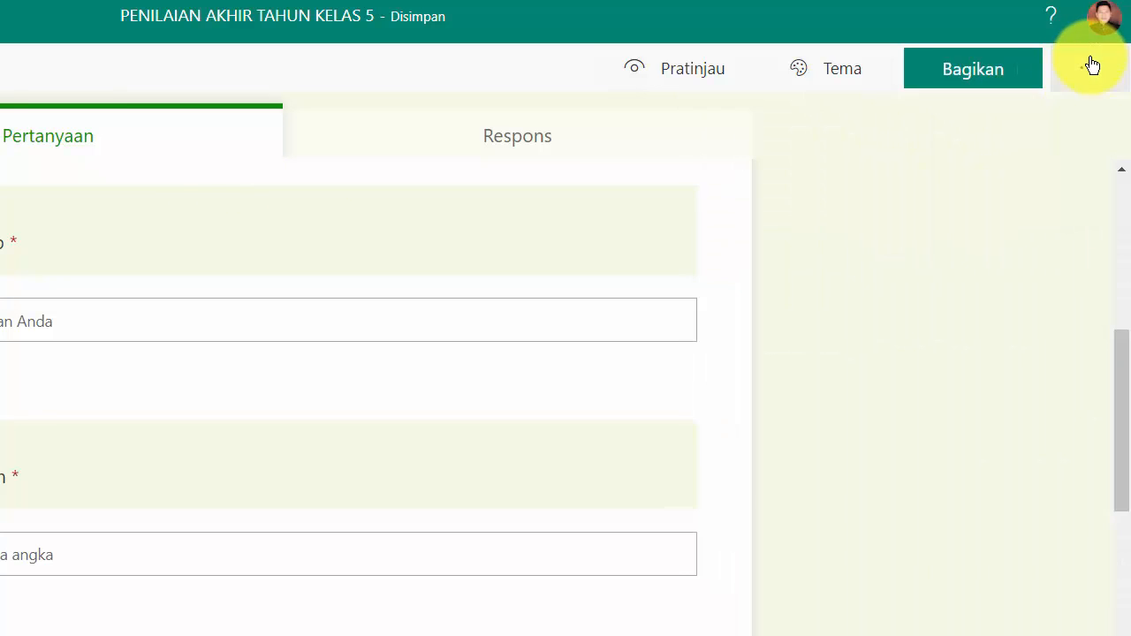